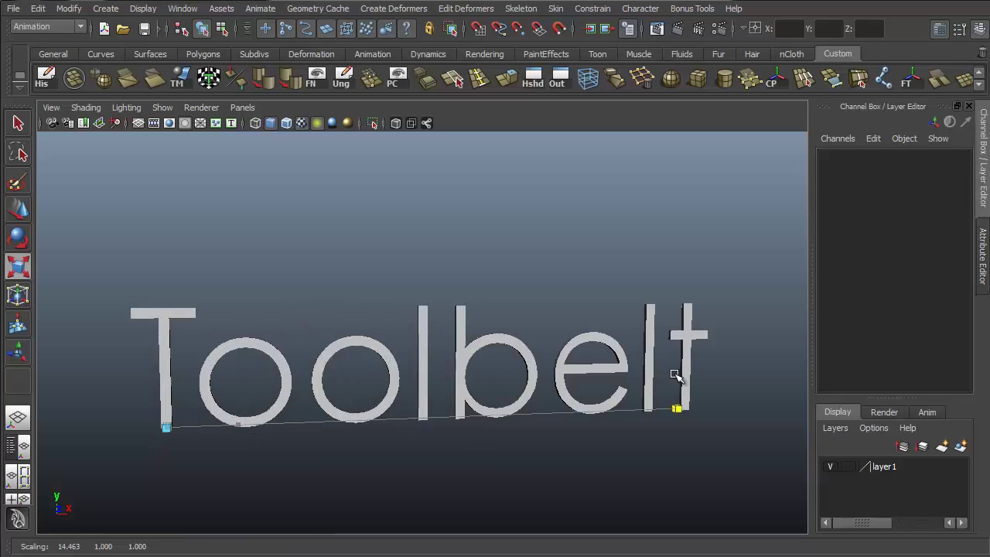
alt+drag(589, 424, 477, 393)
key(e)
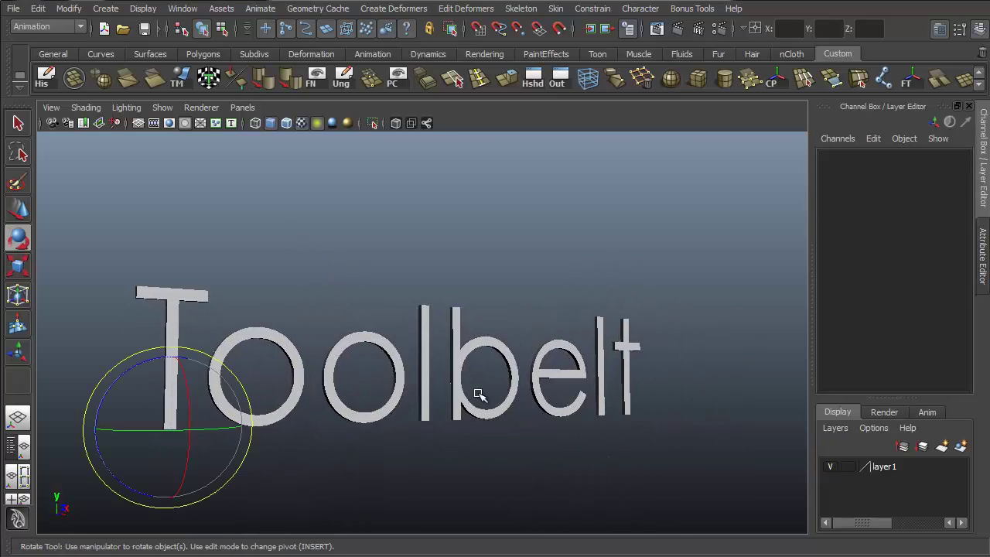
alt+middle_drag(477, 394, 557, 313)
alt+drag(524, 360, 221, 416)
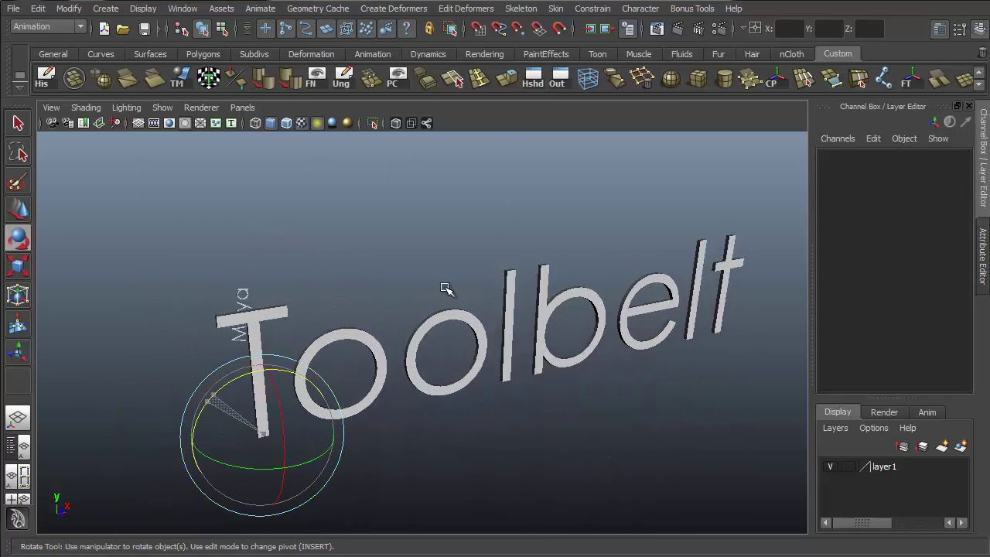
alt+drag(446, 288, 412, 316)
key(w)
key(Insert)
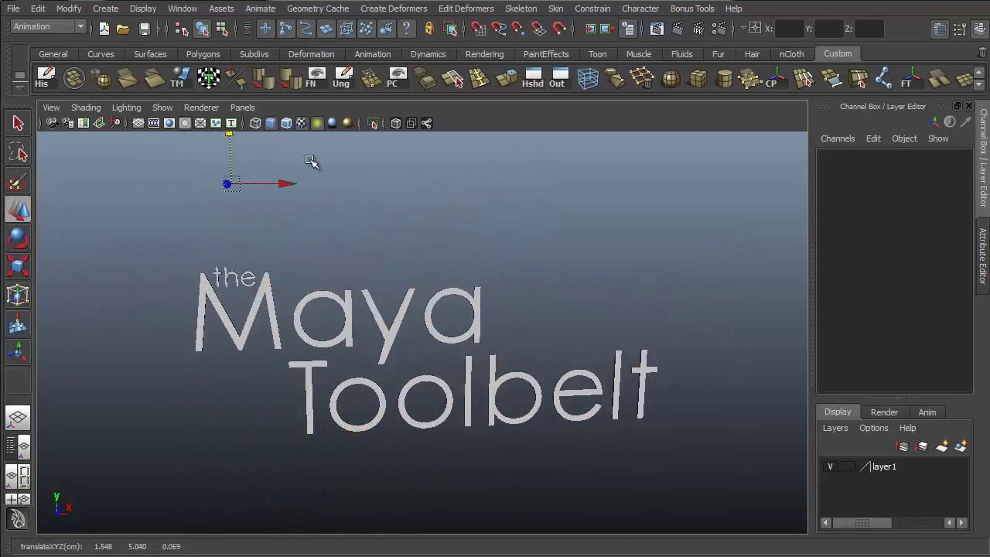
key(q)
alt+drag(311, 161, 652, 287)
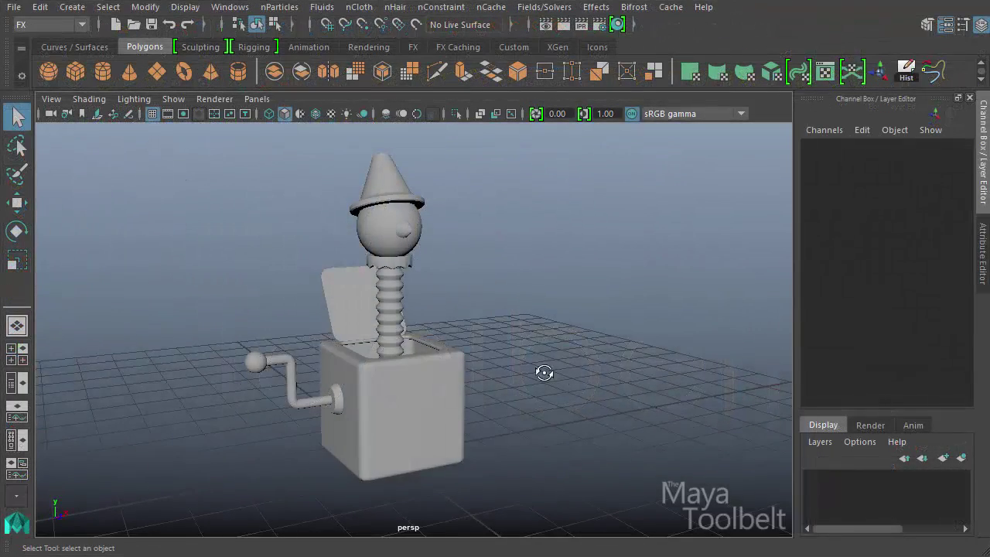
- Examine the jack-in-the-box model's head, hat, neck and box from several angles
mouse_move(544, 373)
alt+mouse_down()
mouse_move(537, 385)
mouse_move(603, 377)
mouse_move(543, 361)
mouse_move(558, 373)
alt+mouse_up()
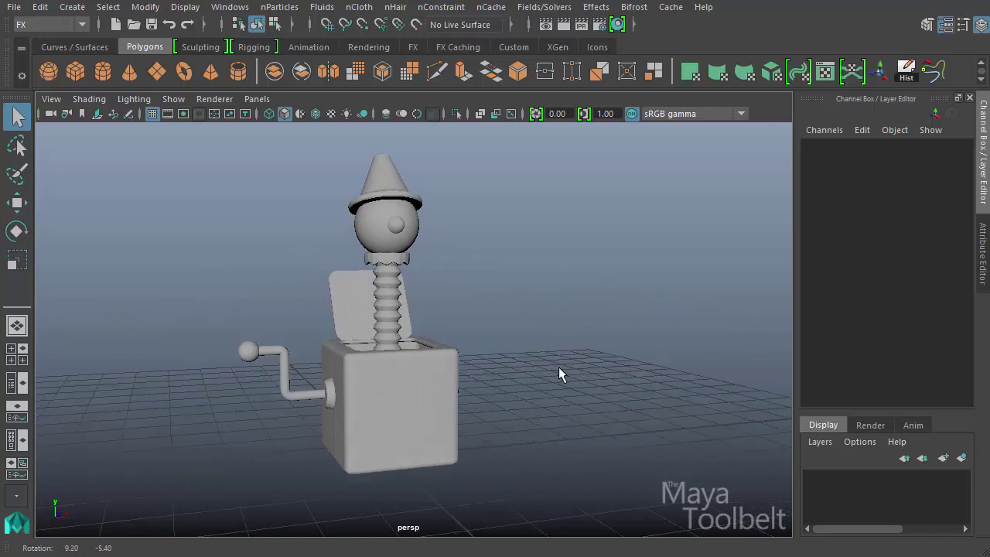
alt+right_drag(316, 252, 559, 343)
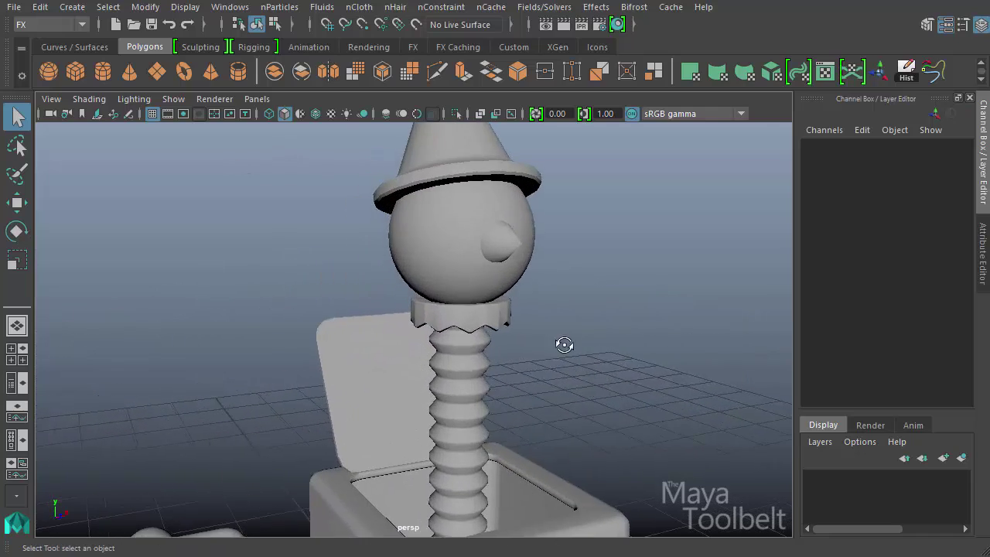
scroll(506, 347, up, 4)
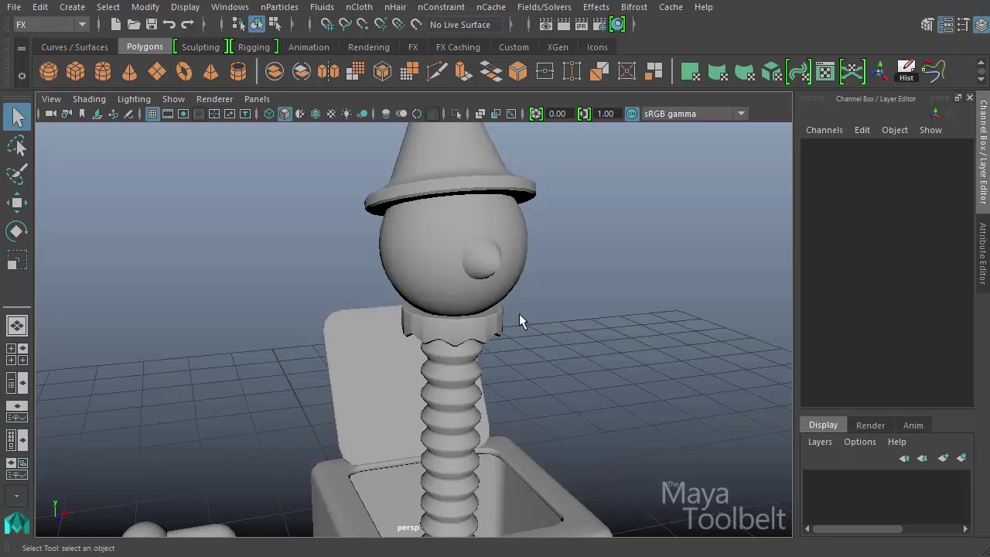
alt+drag(590, 343, 675, 392)
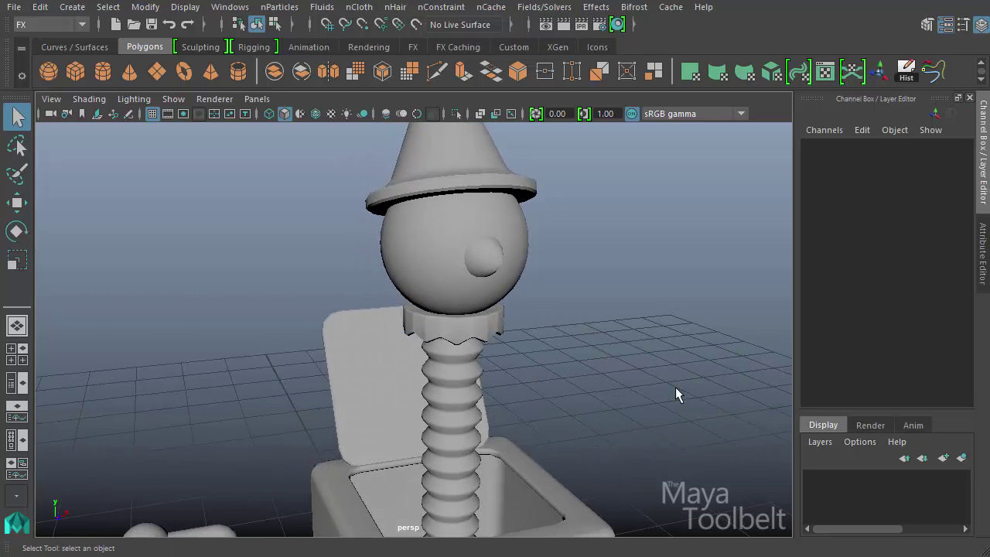
alt+right_drag(690, 374, 542, 333)
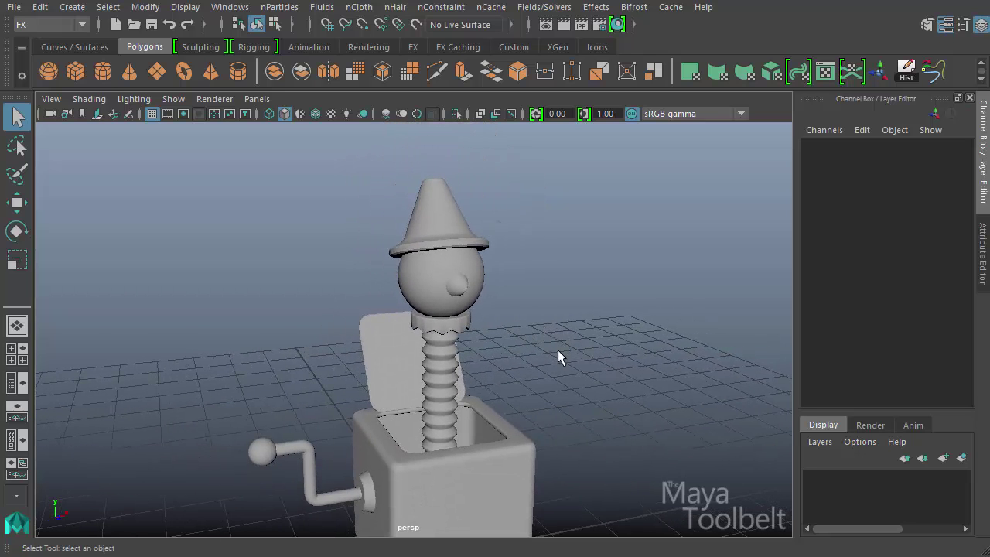
alt+drag(554, 356, 576, 334)
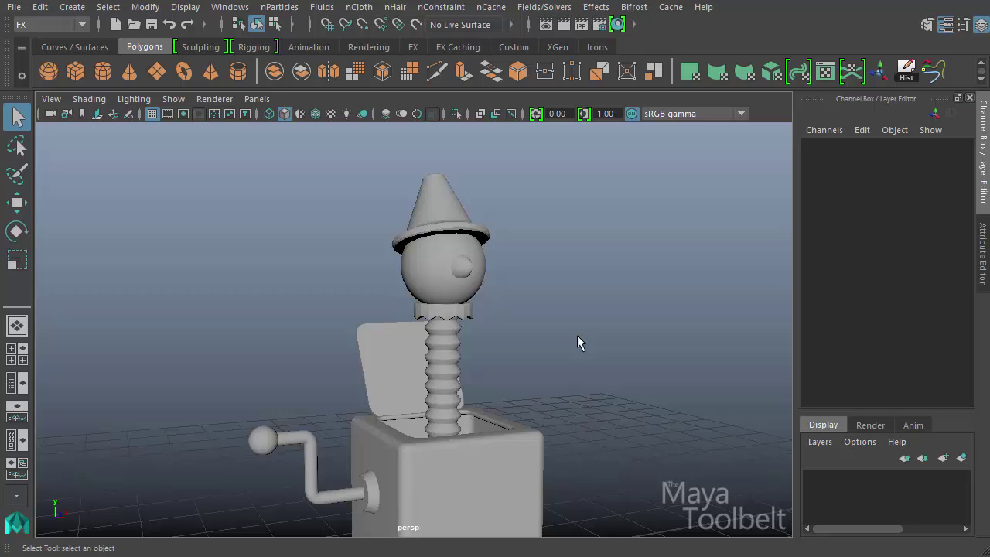
alt+drag(518, 278, 403, 240)
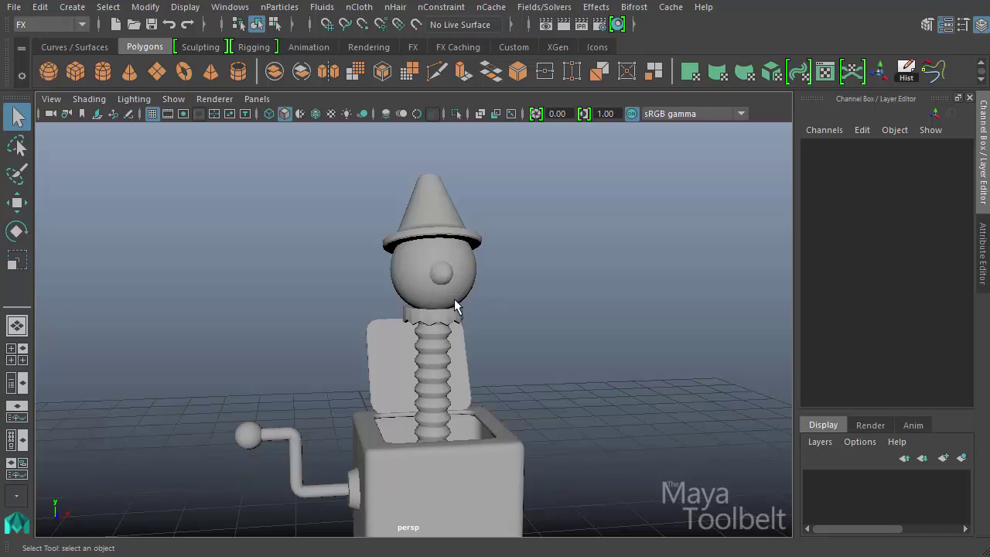
alt+drag(410, 316, 503, 274)
alt+drag(544, 325, 429, 192)
alt+drag(542, 297, 468, 324)
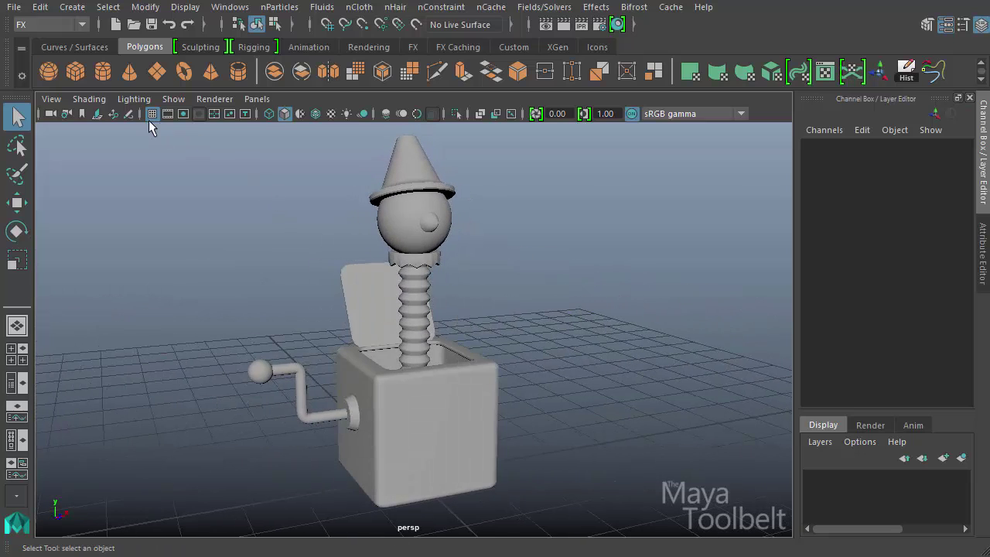
- Create a polygon sphere, raise it to the head at about Y 4.49 and scale it uniformly to about 0.627
click(49, 71)
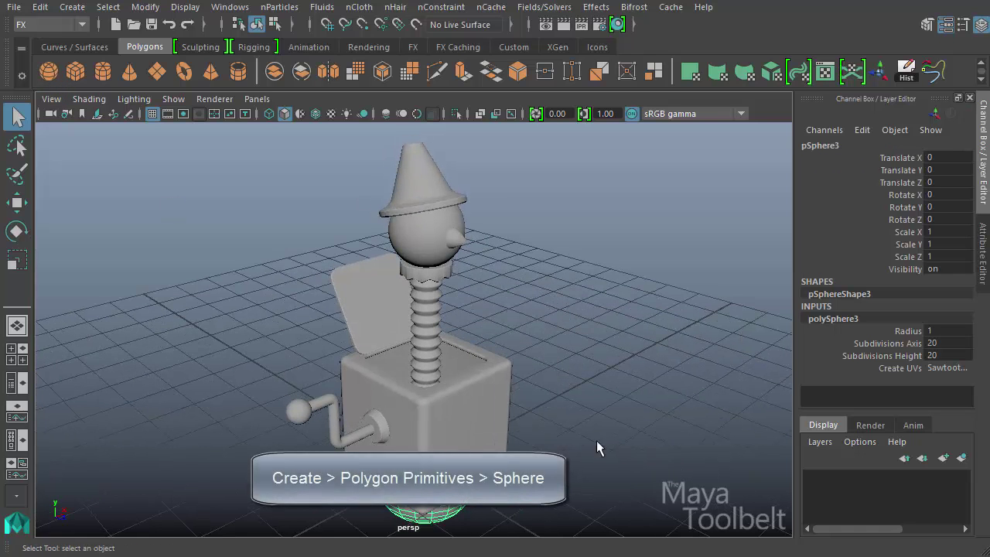
key(w)
alt+drag(435, 389, 457, 420)
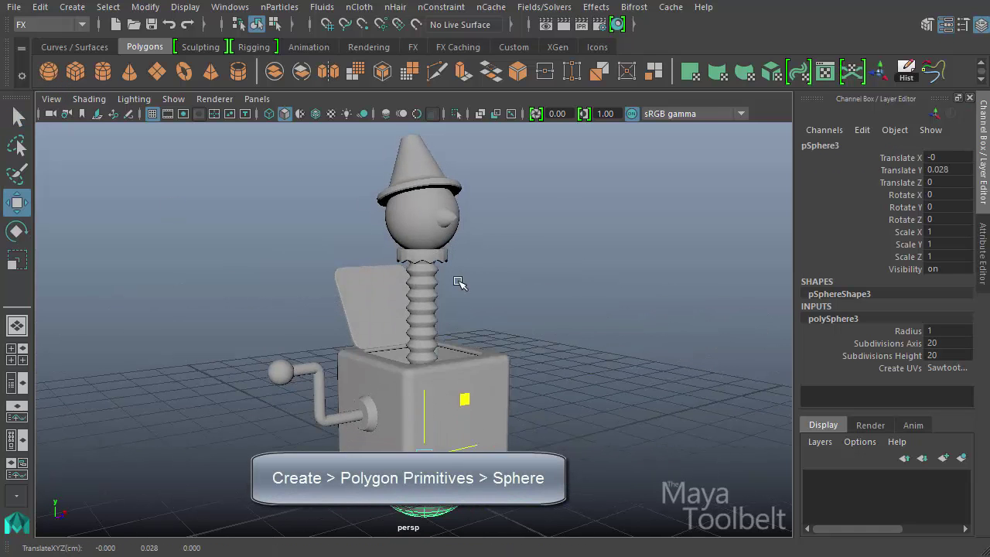
middle_drag(462, 281, 454, 158)
key(r)
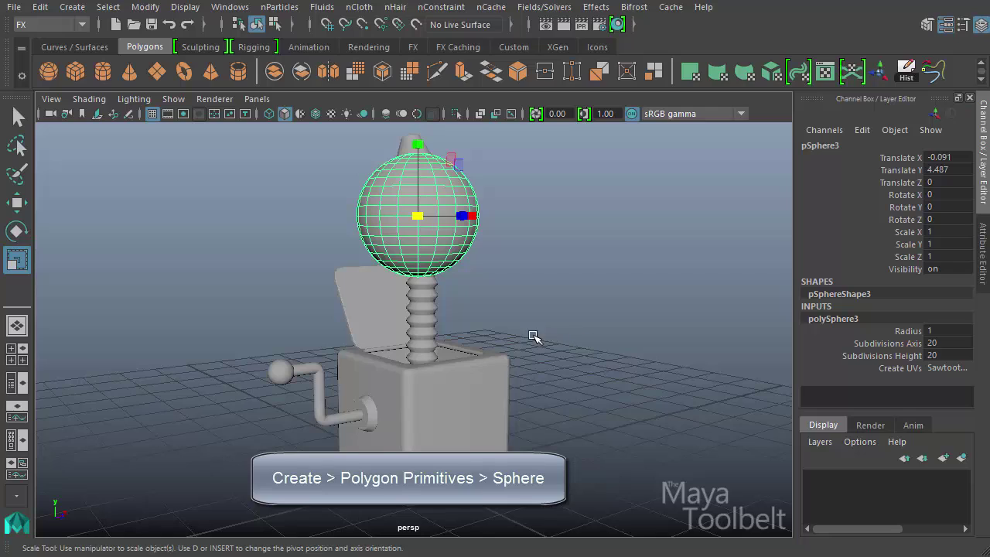
middle_drag(533, 336, 453, 243)
key(w)
alt+drag(415, 280, 468, 350)
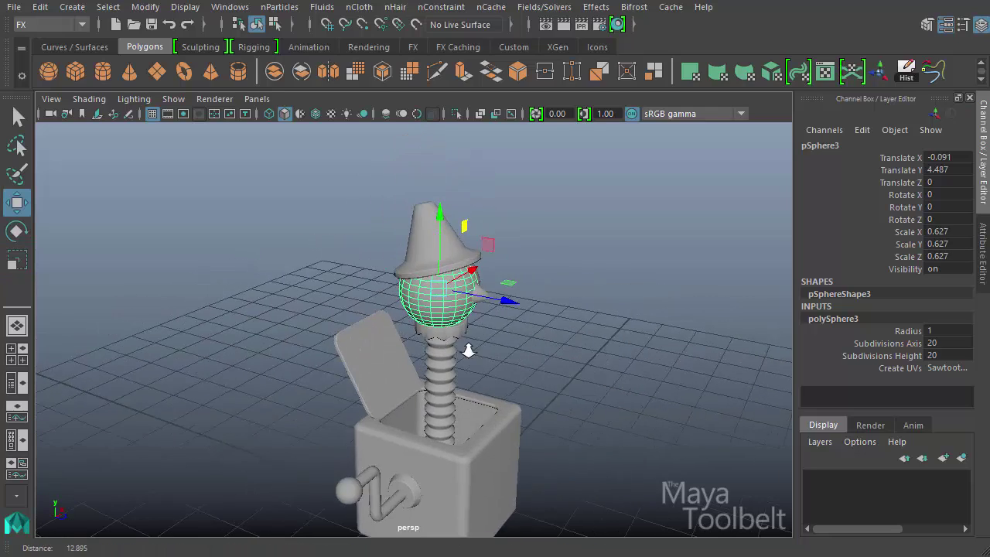
- Rotate the new sphere 75 degrees in X so its pole points toward the front of the face
key(f)
key(e)
drag(515, 181, 536, 279)
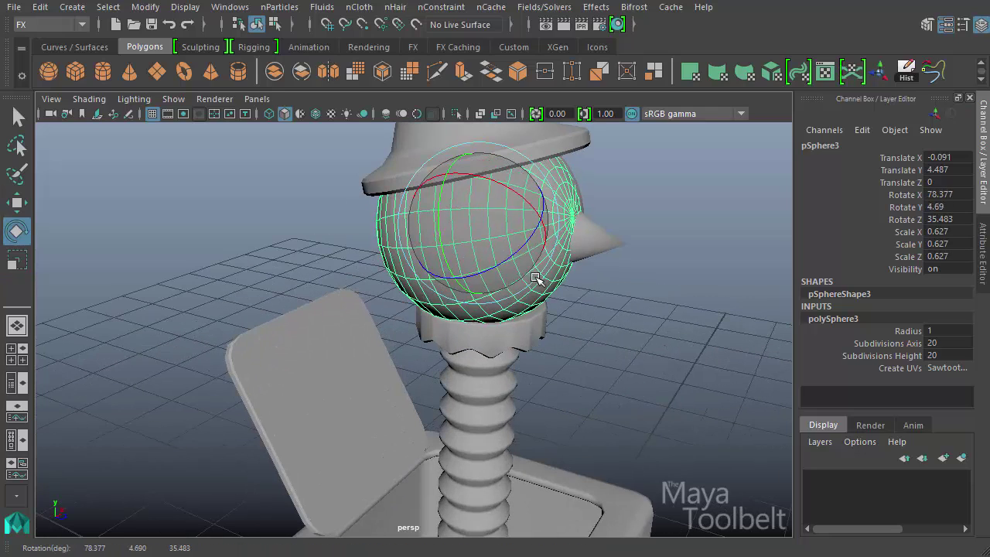
key(ctrl+z)
alt+drag(539, 221, 387, 207)
key(w)
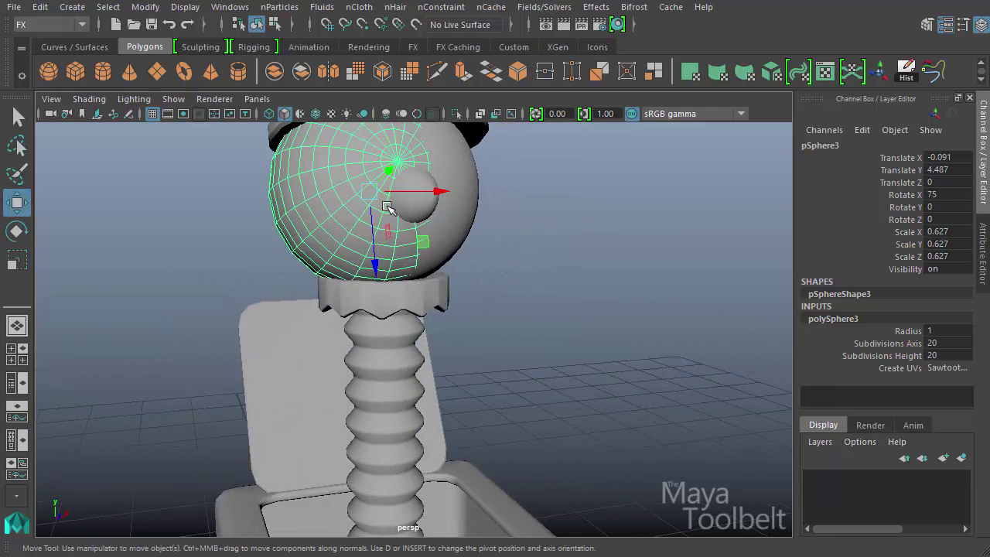
- Scale the sphere uniformly to about 0.221 and move it beside the nose to about X -0.267, Y 4.72, Z 0.446
key(r)
middle_drag(499, 288, 440, 303)
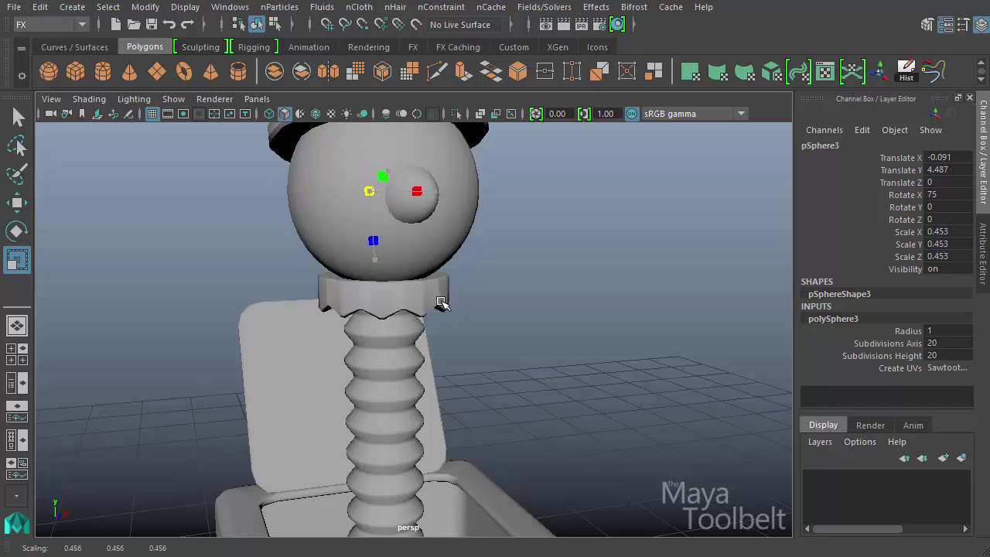
key(w)
middle_drag(390, 167, 402, 150)
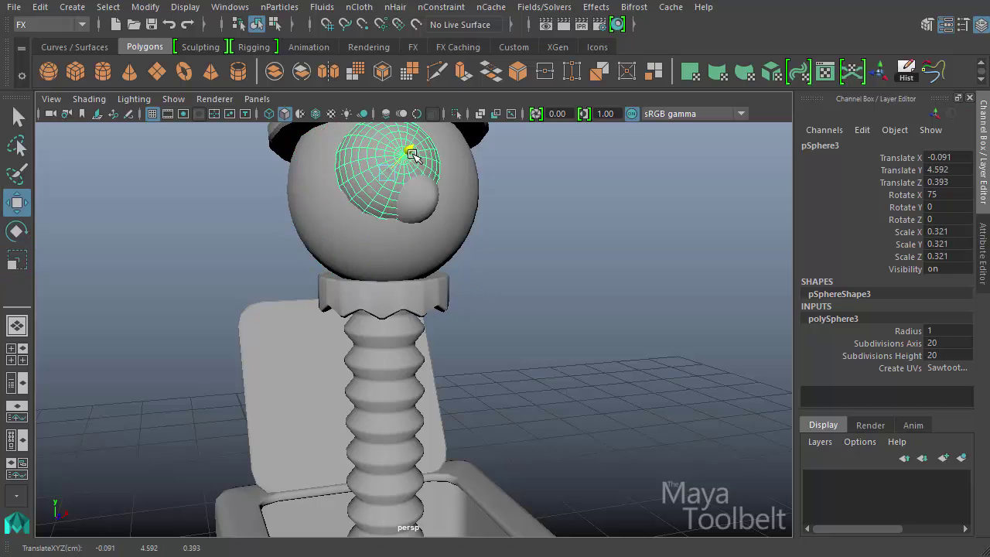
key(r)
middle_drag(490, 255, 466, 268)
key(w)
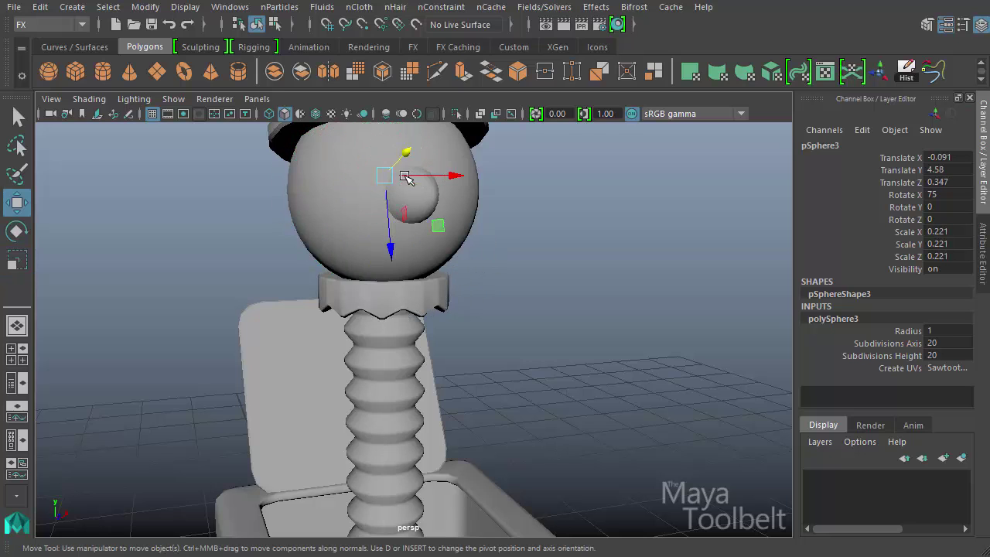
middle_drag(408, 150, 416, 150)
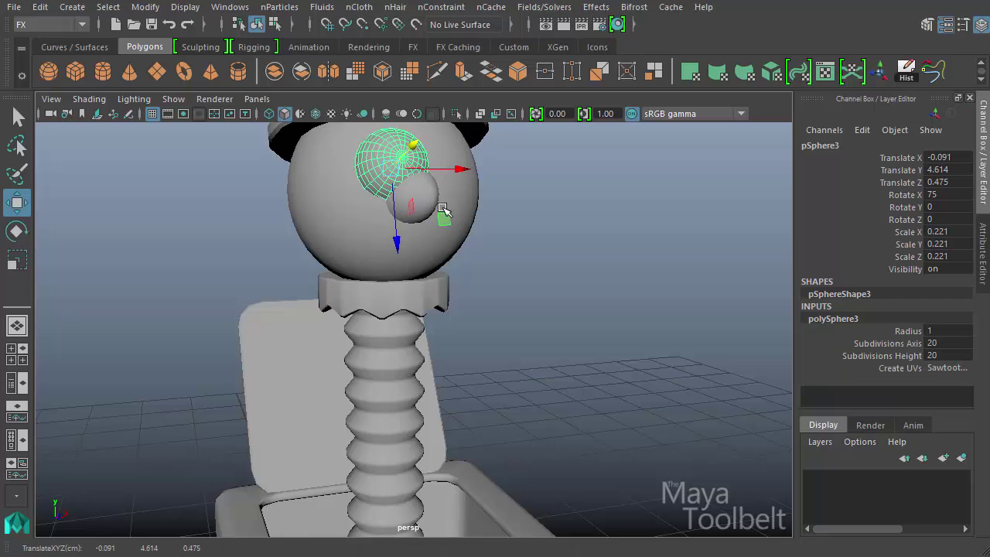
middle_drag(443, 209, 441, 276)
- Sink the eye sphere partly into the head at about X -0.28, Y 4.653, Z 0.346
alt+right_drag(442, 276, 551, 347)
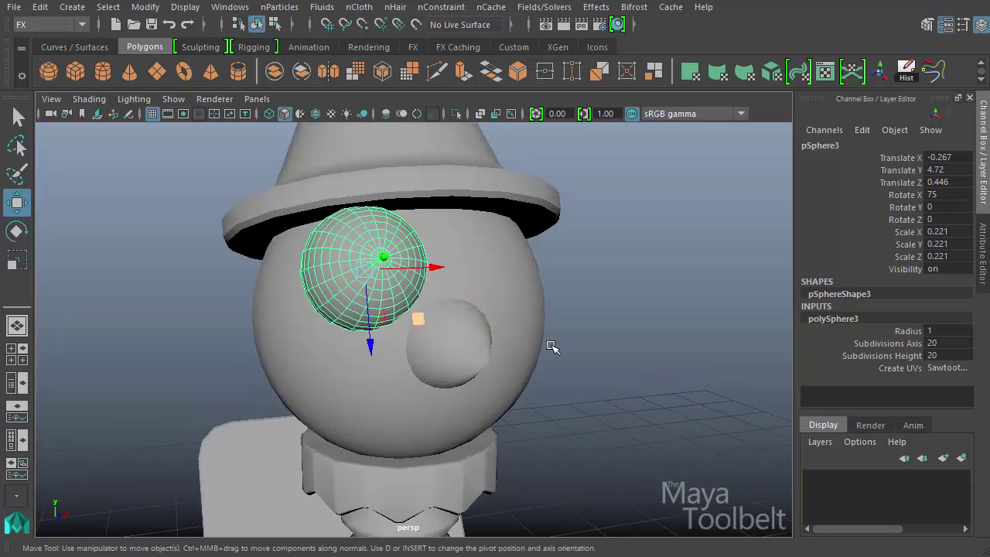
alt+drag(551, 347, 504, 251)
alt+drag(588, 216, 572, 232)
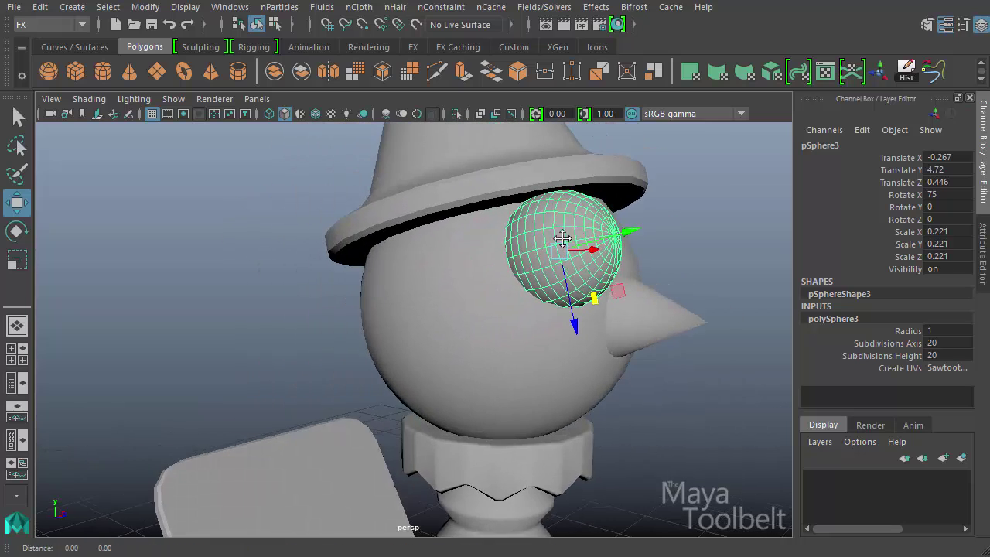
alt+right_drag(572, 232, 636, 276)
drag(595, 263, 468, 291)
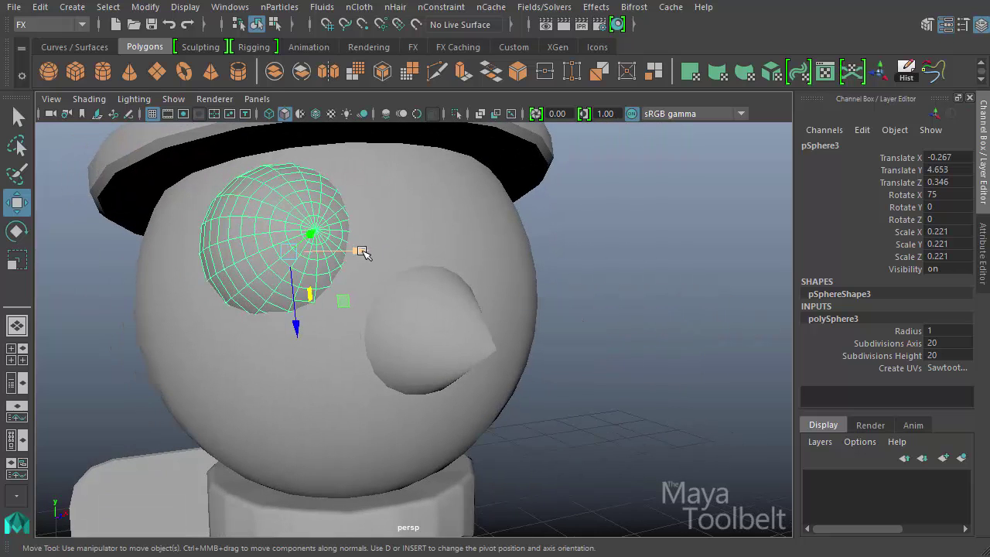
drag(362, 252, 534, 318)
- Turn the eye outward to about 71.6, -35.1, 10.8 degrees and lower it to about Y 4.619, Z 0.355
key(e)
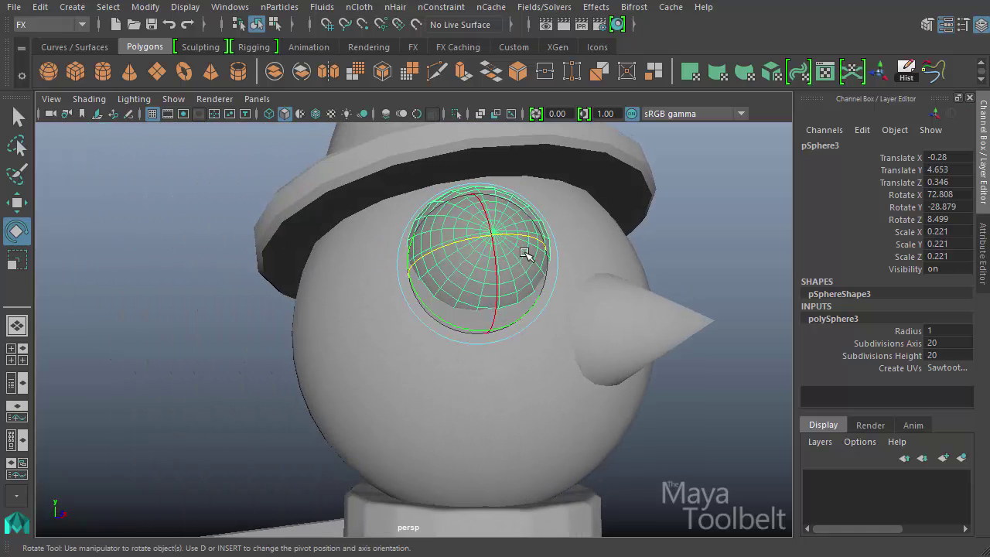
alt+drag(530, 236, 503, 343)
key(w)
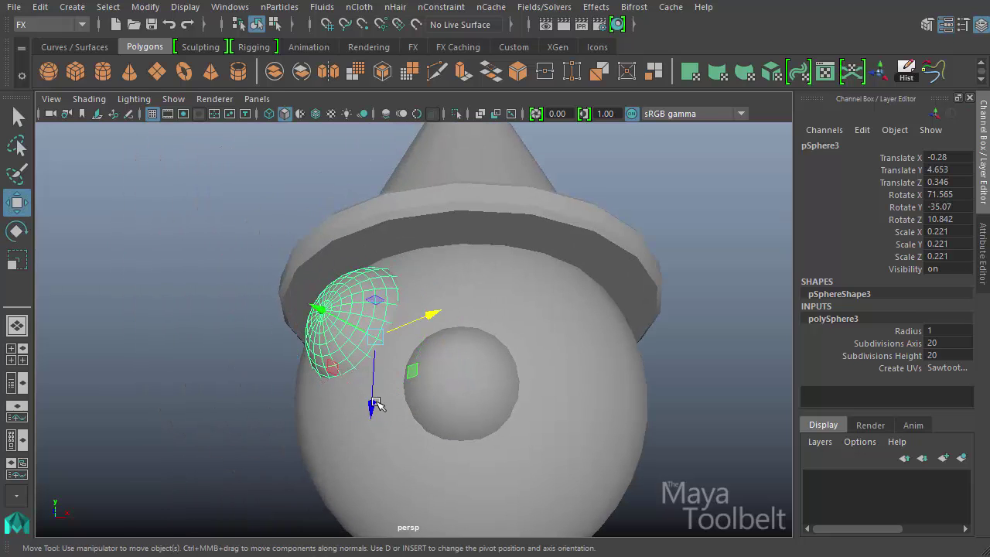
drag(375, 403, 333, 274)
alt+drag(473, 398, 562, 384)
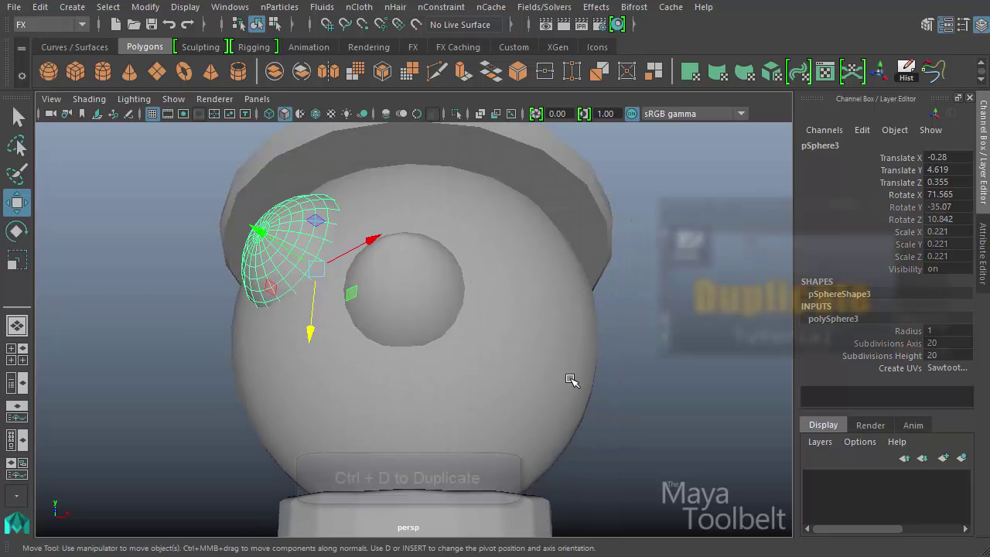
- Duplicate the eye sphere in place and put the copy in its own group
key(ctrl+d)
alt+right_drag(630, 353, 338, 268)
alt+drag(459, 314, 554, 354)
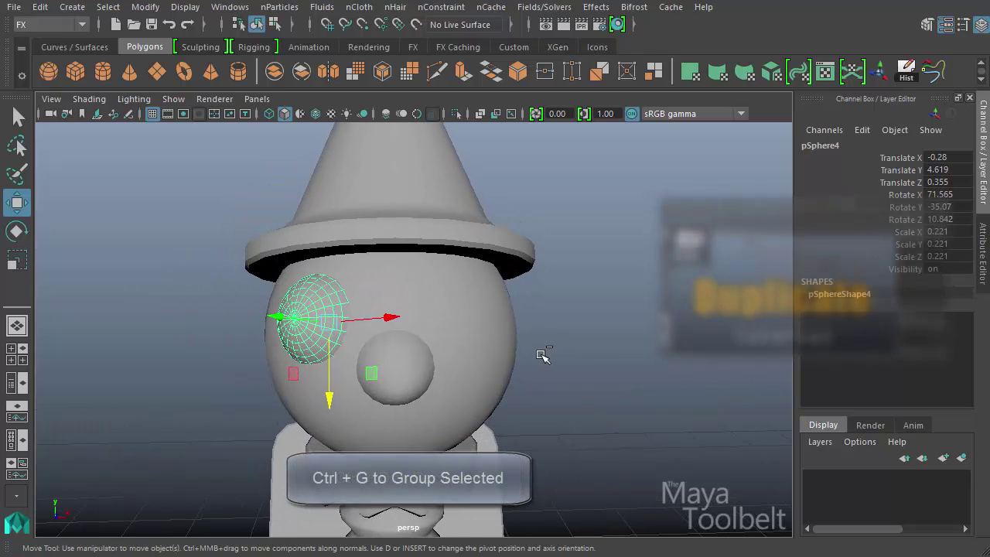
key(ctrl+g)
alt+drag(643, 357, 639, 335)
alt+right_drag(640, 334, 433, 296)
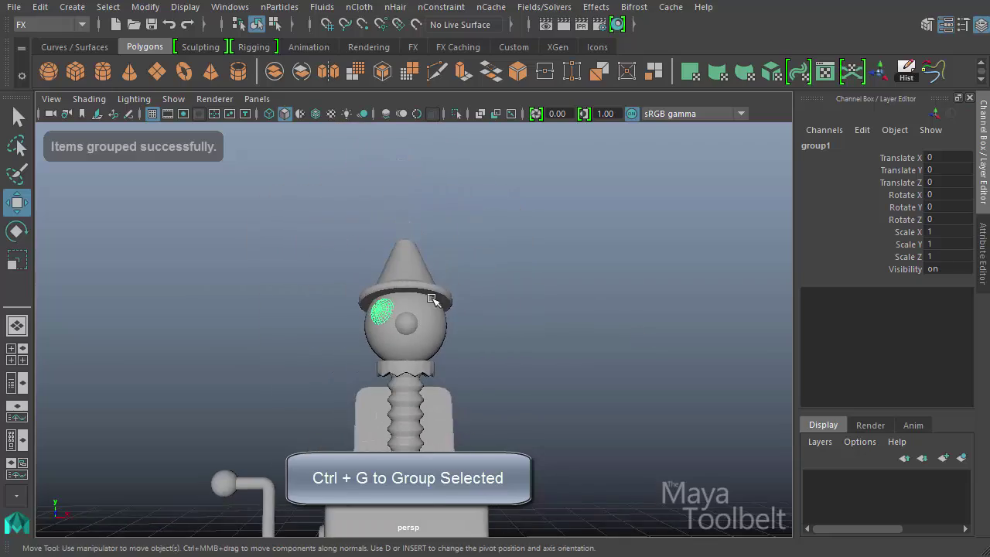
- Mirror the duplicated eye to the other side of the head by setting its group's Scale X to -1
alt+middle_drag(617, 479, 562, 314)
alt+drag(379, 216, 460, 295)
alt+drag(369, 261, 394, 494)
alt+drag(441, 471, 495, 458)
alt+drag(592, 459, 360, 442)
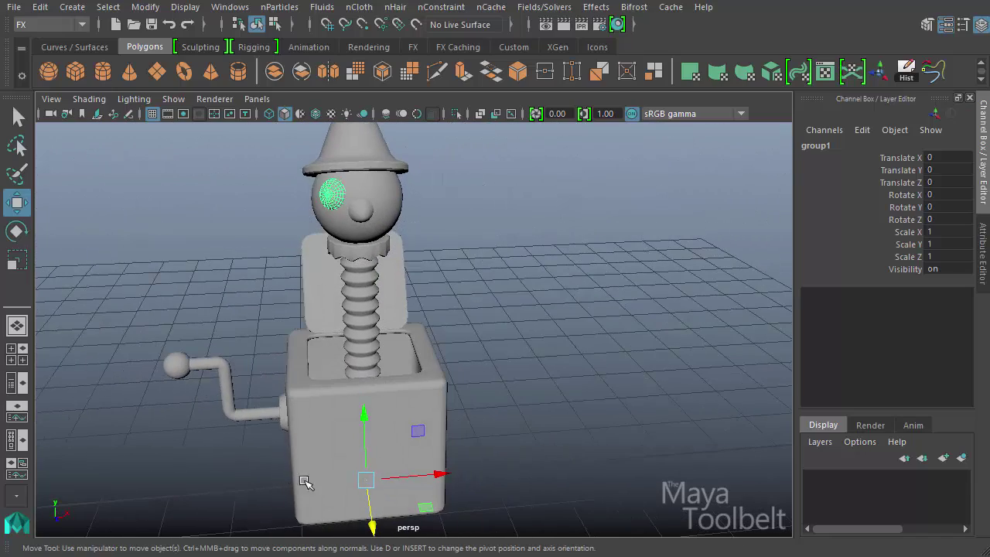
mouse_move(486, 384)
alt+mouse_down()
mouse_move(471, 347)
mouse_move(485, 386)
mouse_move(470, 380)
mouse_move(495, 371)
alt+mouse_up()
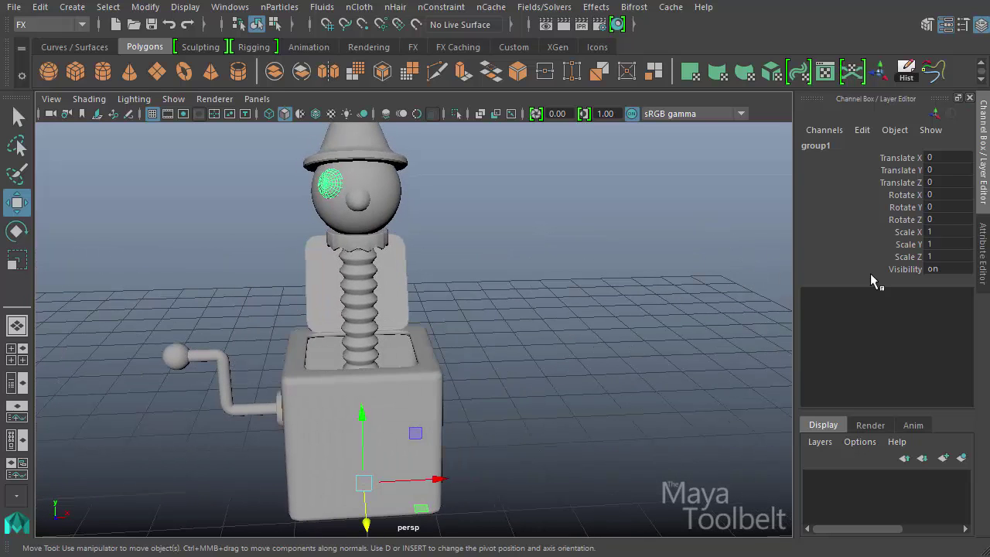
click(937, 231)
alt+middle_drag(222, 215, 218, 274)
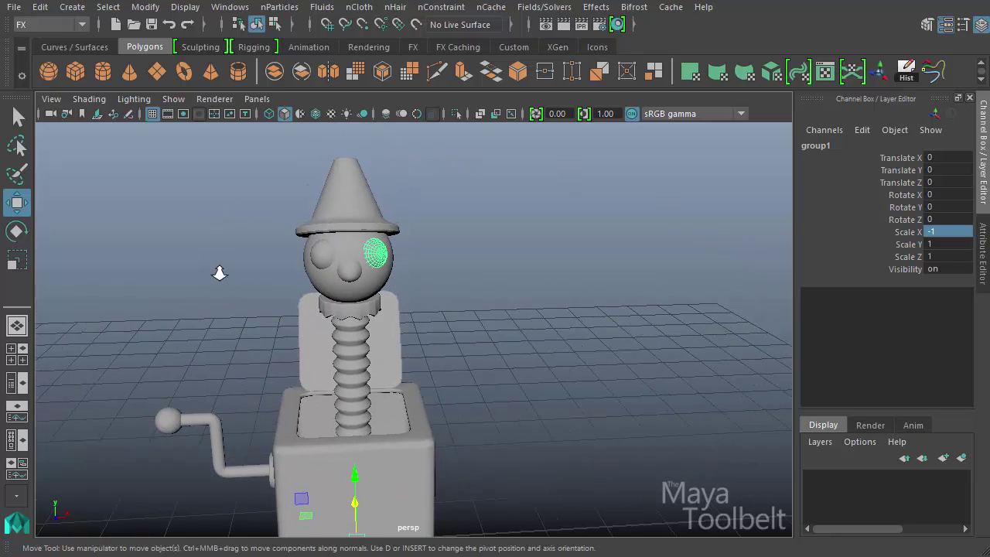
alt+right_drag(219, 274, 402, 236)
alt+middle_drag(402, 237, 461, 325)
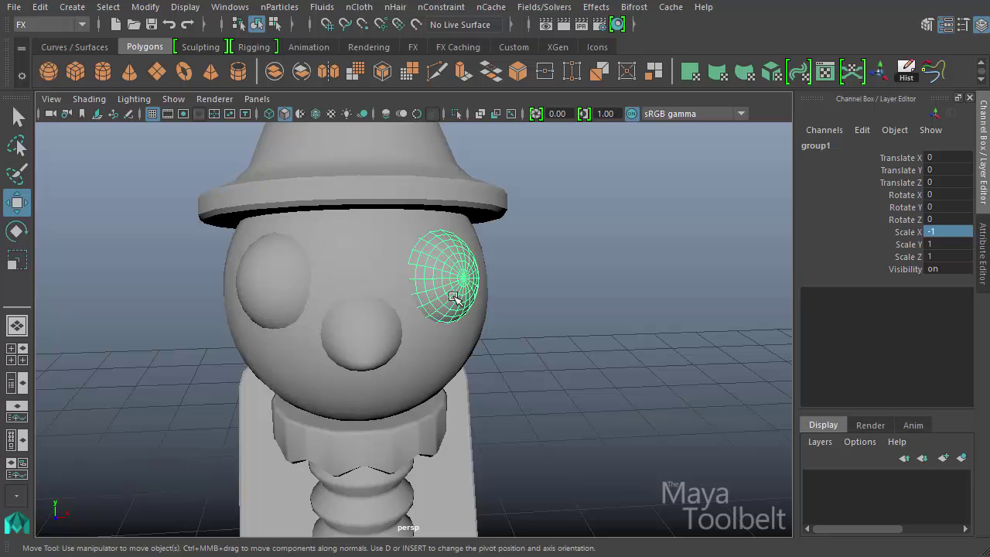
alt+drag(514, 309, 565, 314)
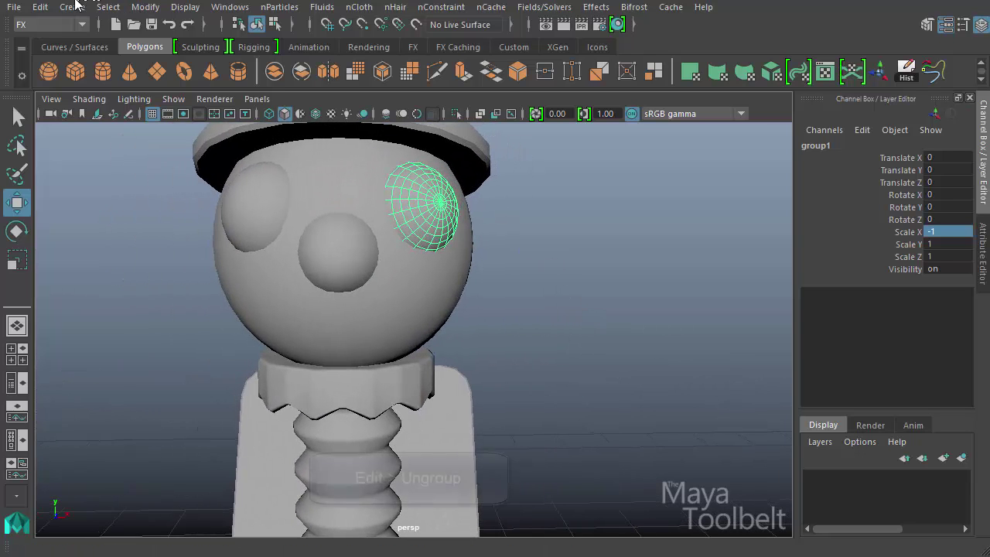
- Ungroup the mirrored eye so it becomes a separate object
click(40, 7)
click(120, 321)
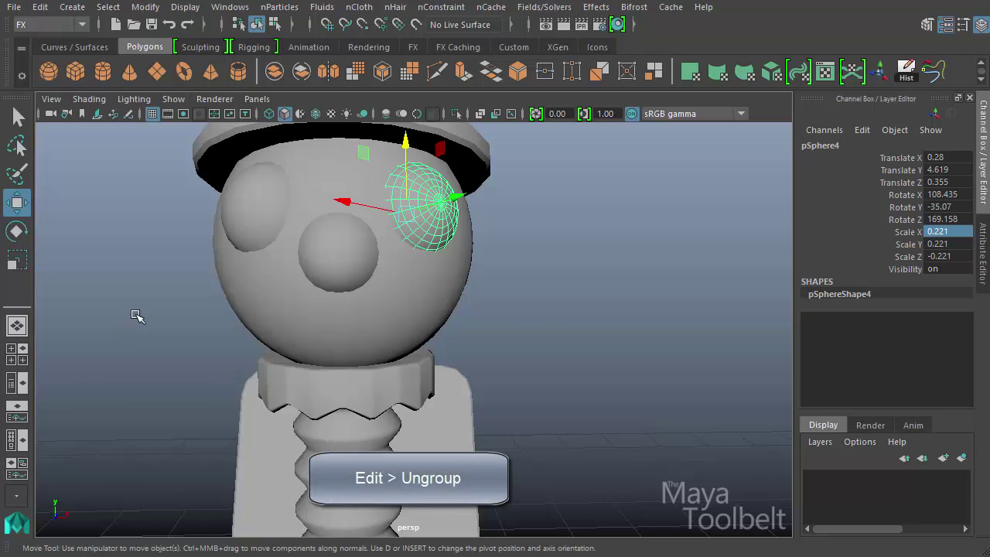
alt+drag(545, 334, 597, 327)
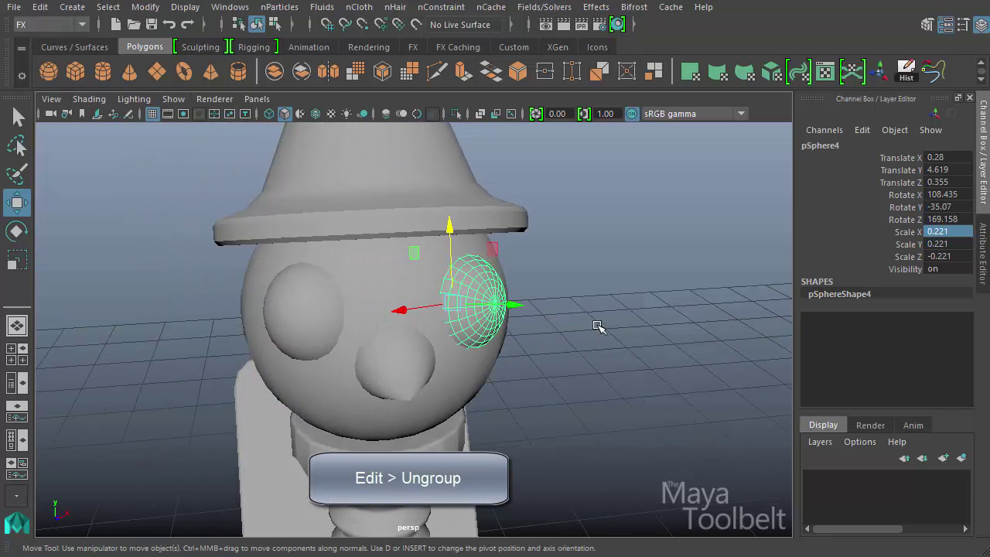
click(596, 327)
- Select each eye in turn and compare their placement and orientation on both sides of the head
click(484, 302)
mouse_move(557, 380)
alt+mouse_down()
mouse_move(572, 370)
mouse_move(557, 364)
alt+mouse_up()
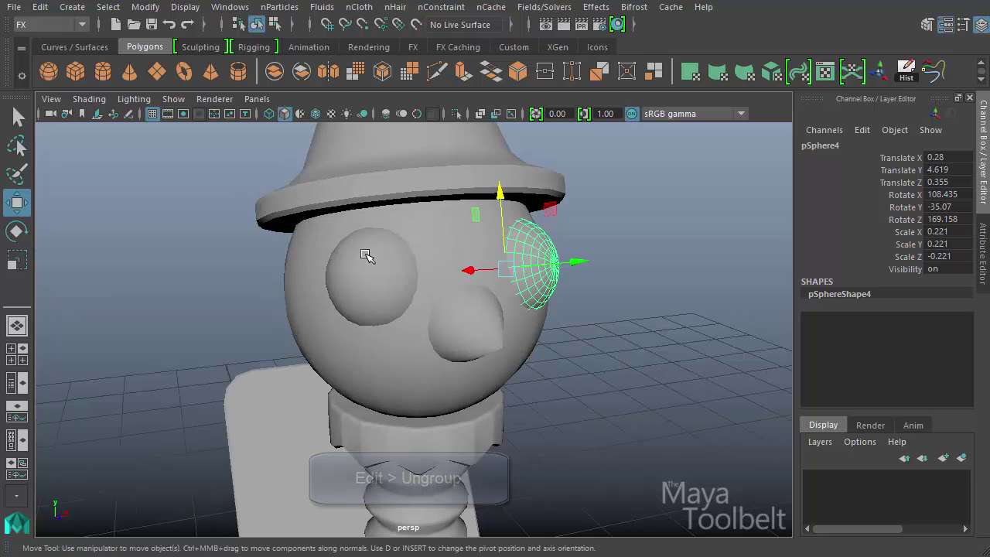
click(364, 252)
click(532, 276)
alt+drag(593, 336, 559, 332)
click(498, 325)
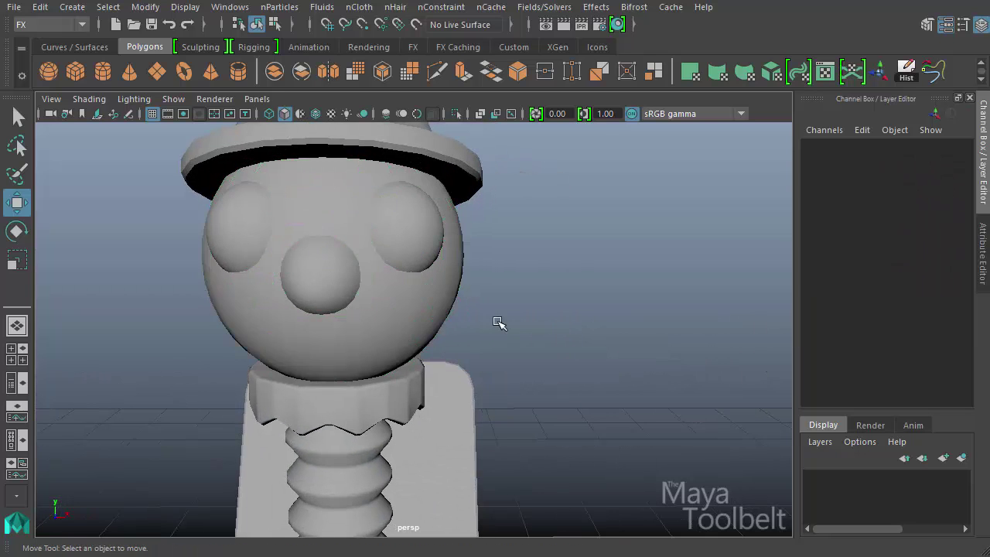
alt+drag(497, 325, 471, 250)
click(507, 249)
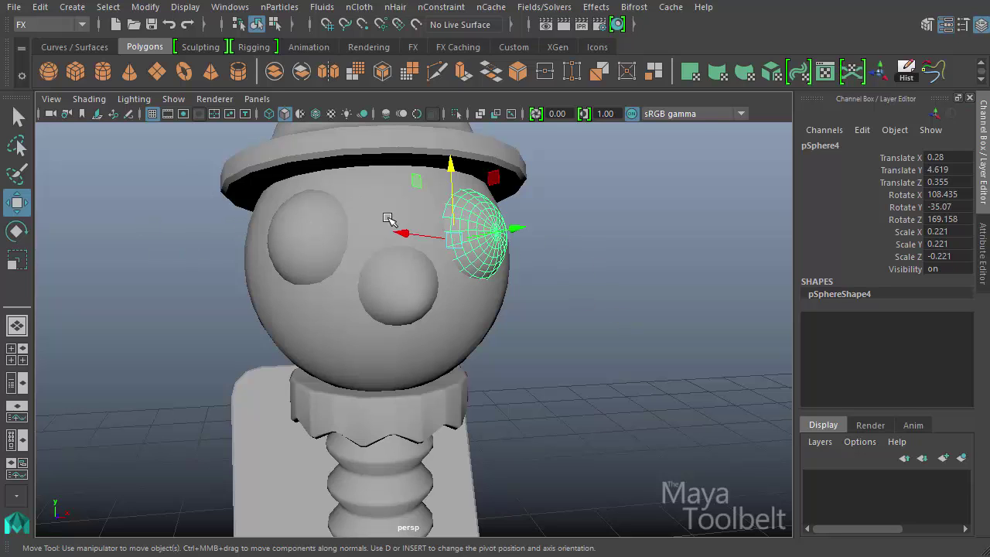
click(295, 230)
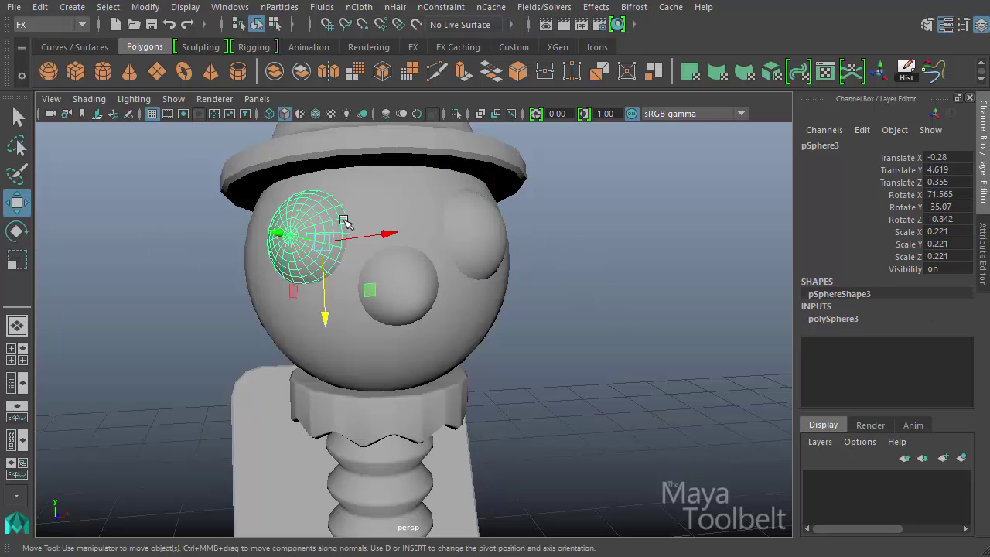
click(499, 235)
click(495, 231)
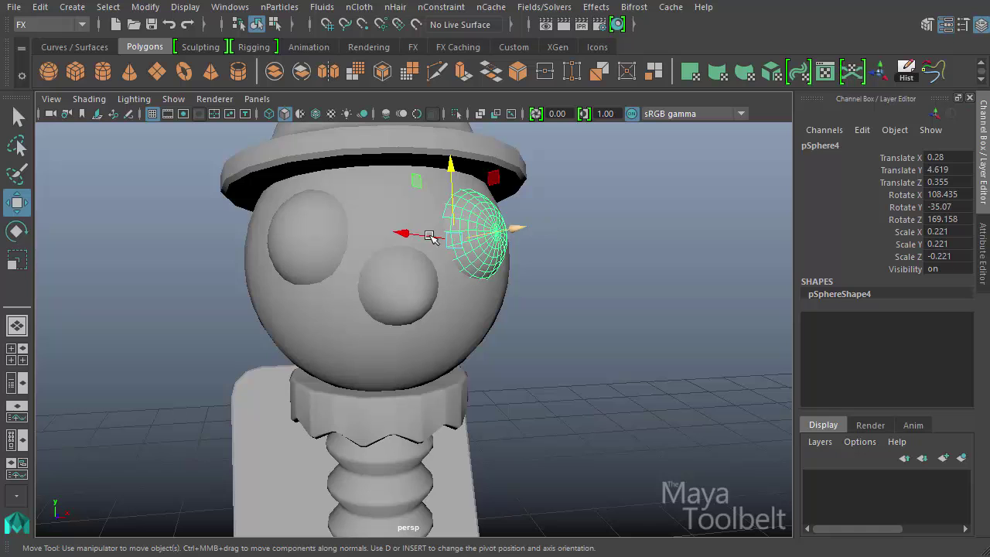
click(316, 224)
click(311, 229)
- Examine the head, eyes and nose from below, the side, the front and farther away
alt+drag(444, 289, 319, 200)
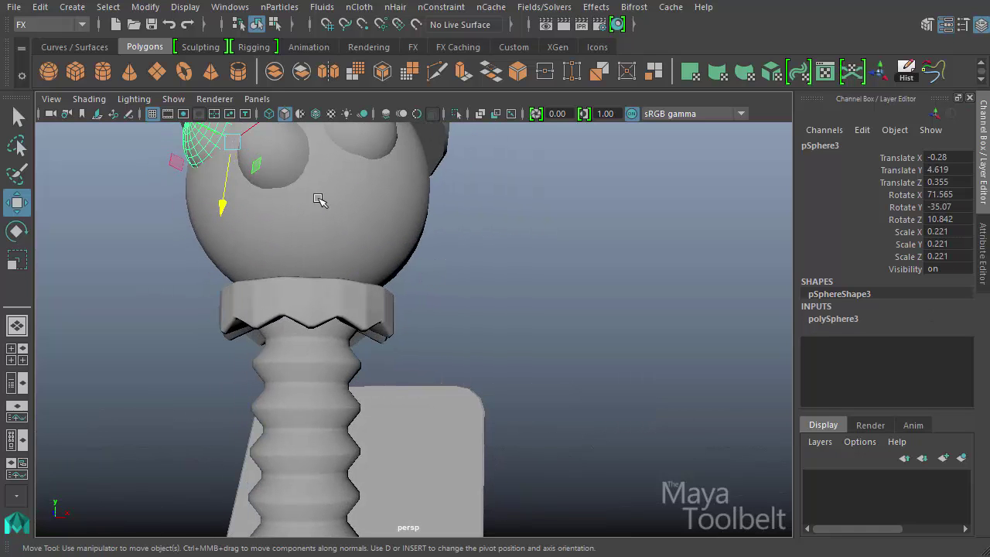
alt+drag(475, 260, 596, 305)
click(533, 245)
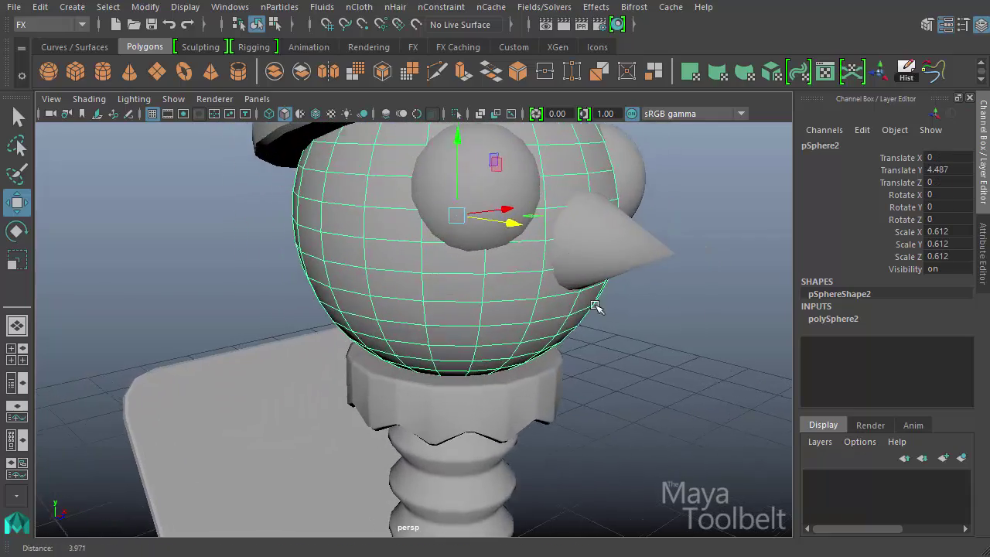
alt+middle_drag(596, 305, 646, 304)
alt+right_drag(645, 304, 227, 248)
alt+drag(227, 248, 323, 333)
alt+middle_drag(323, 332, 347, 349)
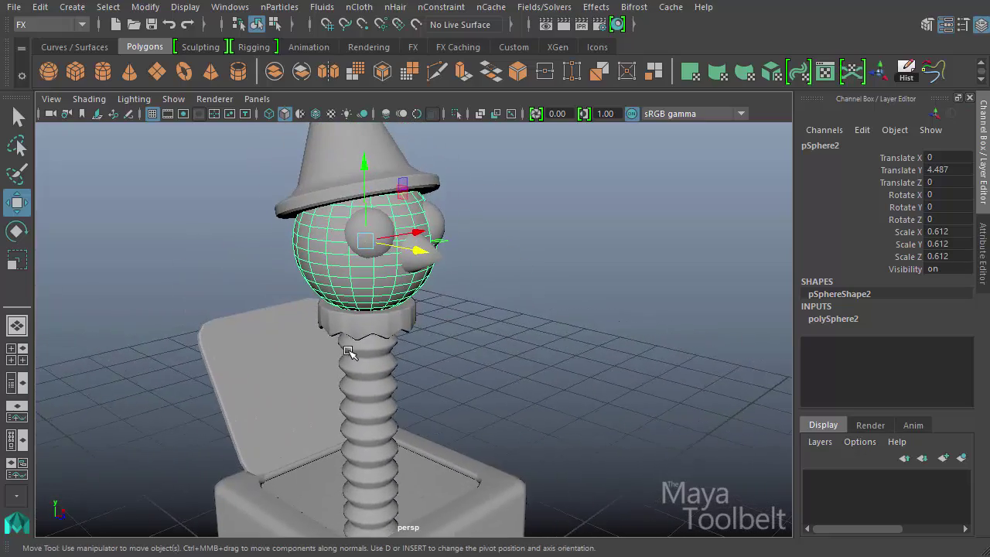
alt+drag(348, 349, 418, 389)
alt+right_drag(417, 389, 480, 362)
alt+drag(506, 401, 402, 363)
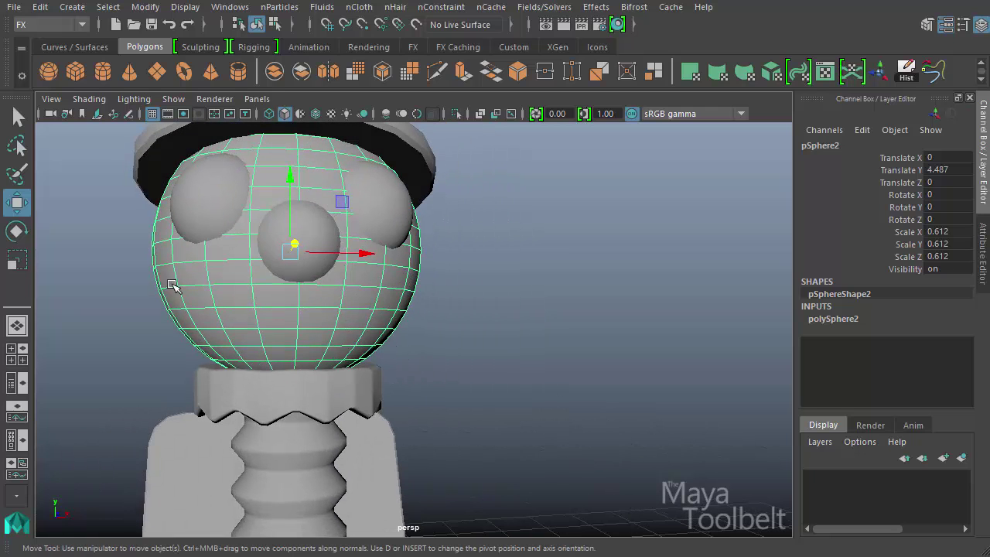
alt+drag(347, 326, 486, 345)
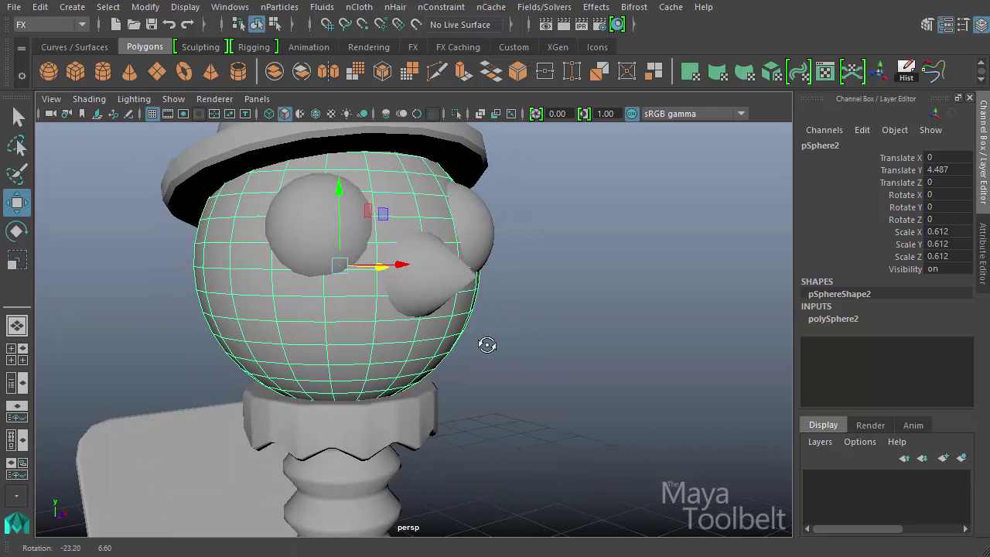
- Create a polygon torus and move it up and in front of the box to about Y 3.483, Z 2.83
click(72, 7)
mouse_move(148, 67)
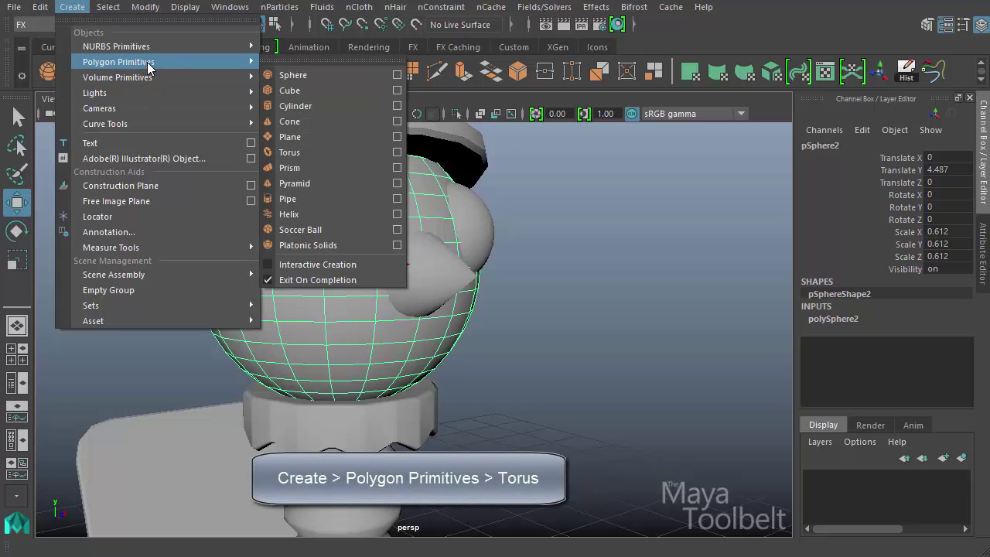
click(323, 152)
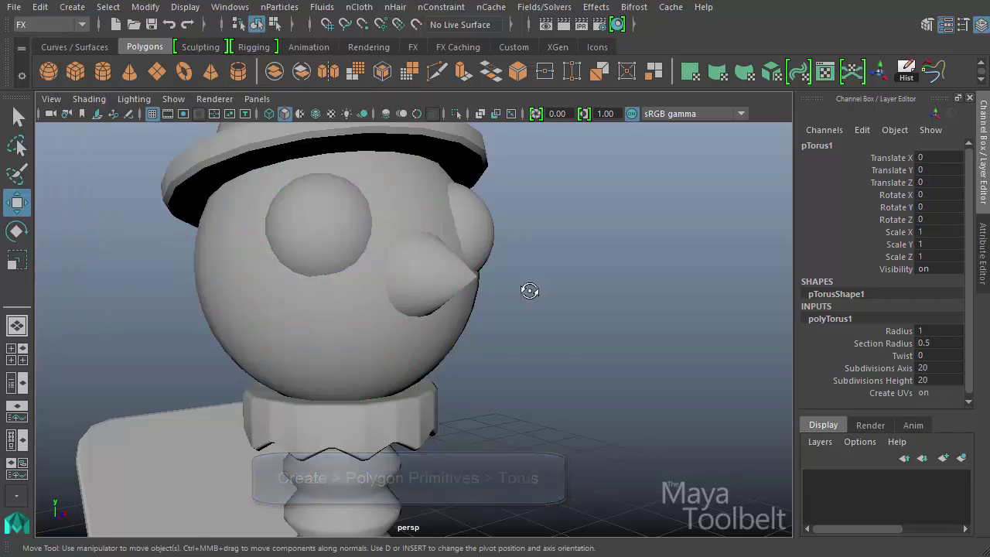
scroll(467, 291, down, 5)
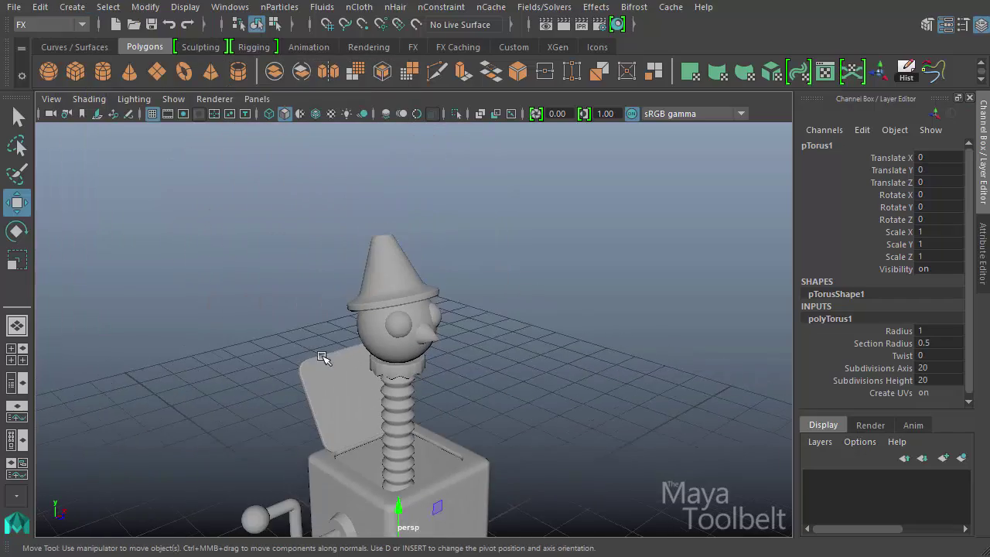
drag(389, 366, 393, 166)
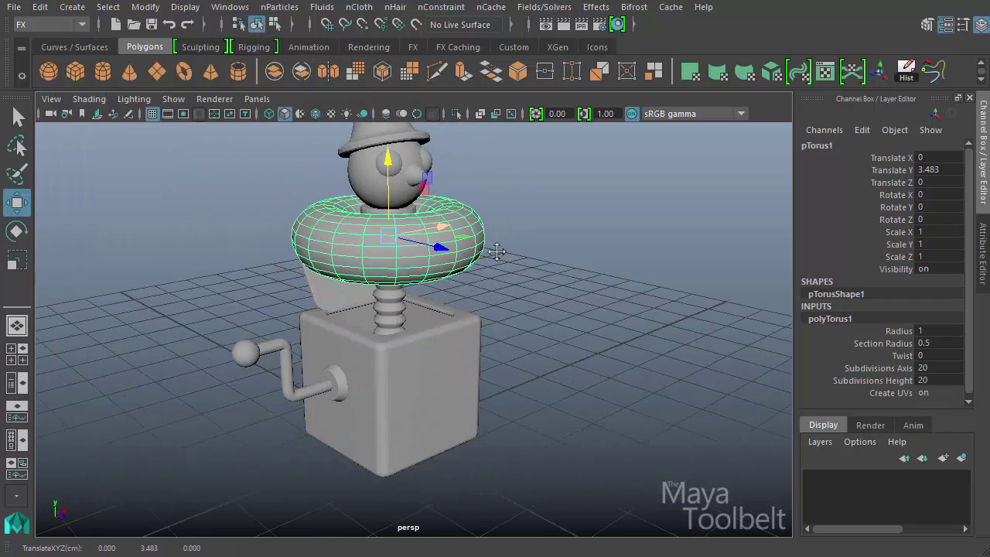
alt+drag(499, 249, 556, 323)
middle_drag(536, 287, 596, 349)
scroll(596, 325, up, 5)
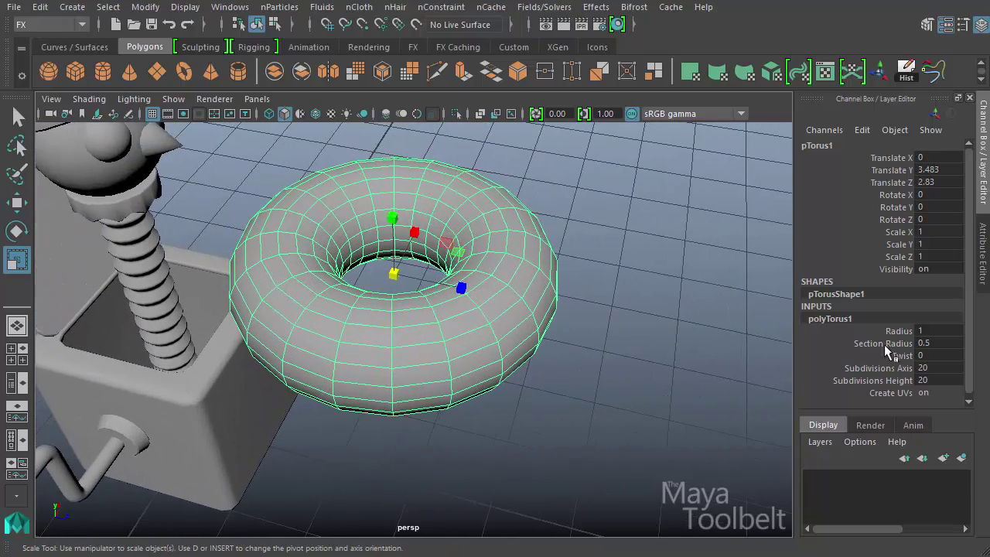
- Thin the torus to a section radius of about 0.11 and set its axis subdivisions to 40
click(887, 343)
middle_drag(654, 321, 817, 348)
click(859, 368)
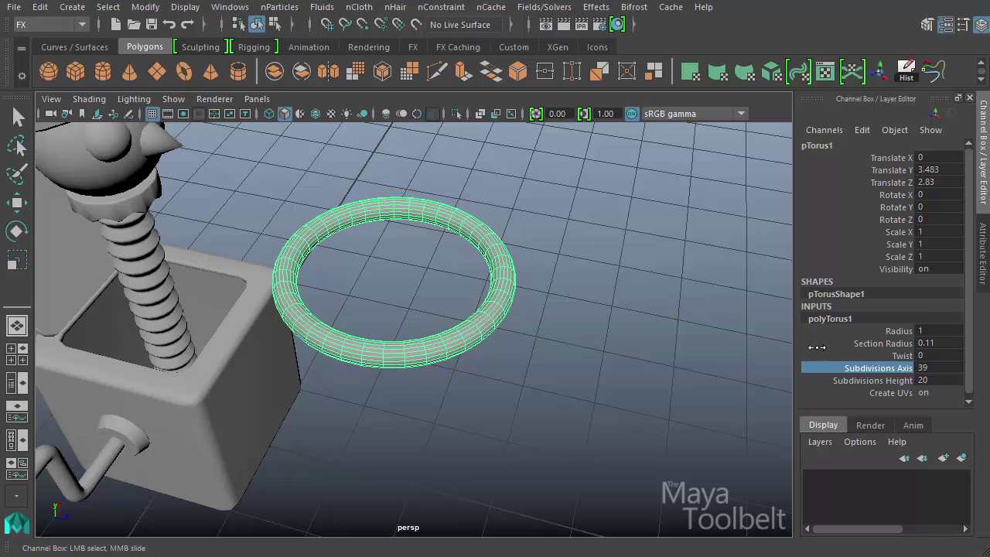
click(928, 368)
text(40)
key(Return)
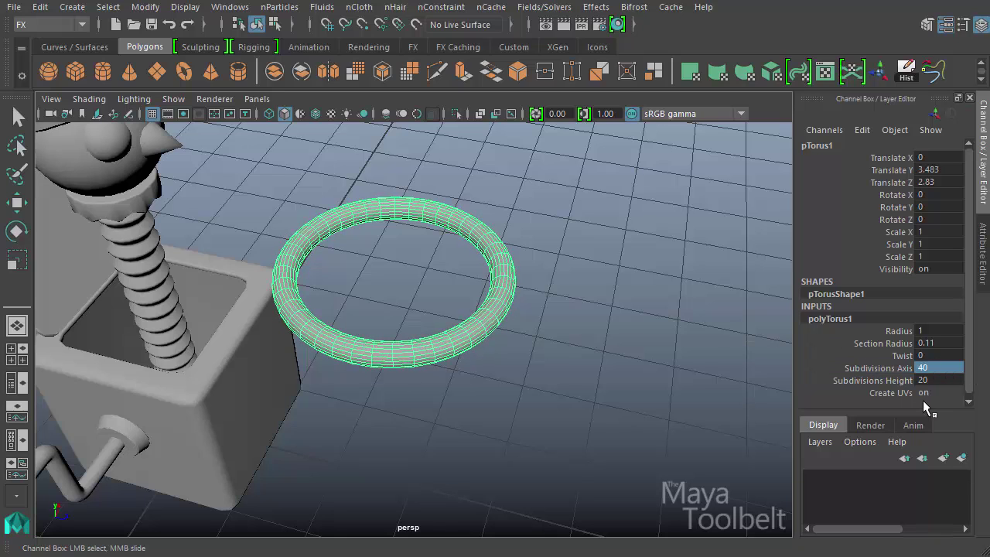
- Reduce the torus's height subdivisions to about 7
alt+right_drag(490, 361, 665, 424)
middle_drag(665, 425, 495, 409)
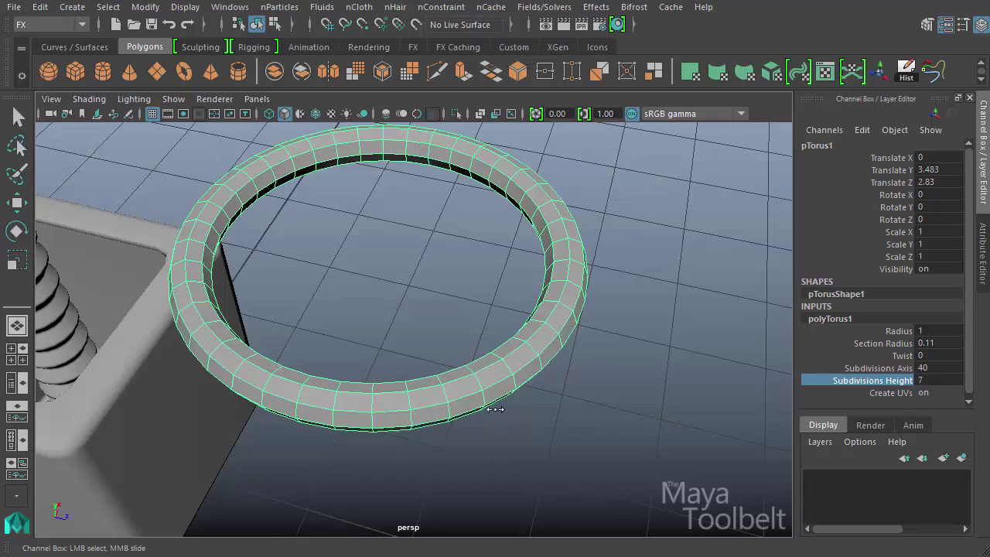
alt+drag(497, 414, 583, 347)
key(t)
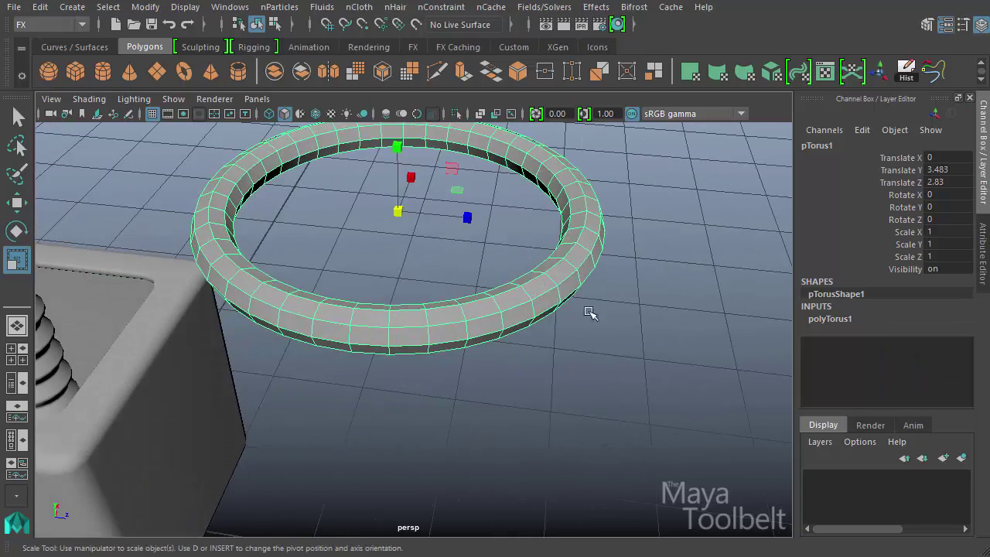
alt+drag(590, 310, 456, 201)
key(w)
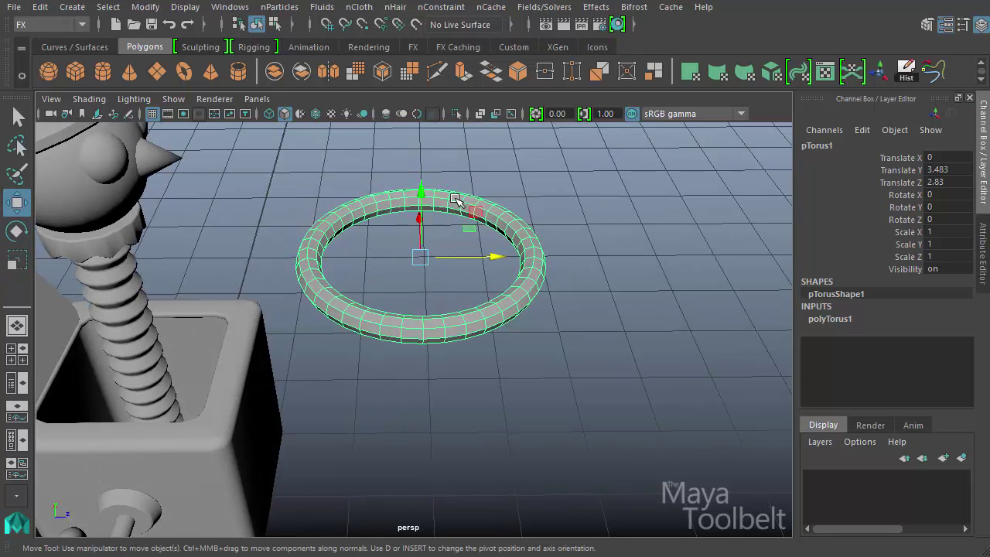
- Delete the faces of the torus half nearest the box, leaving an open half ring
right_click(454, 200)
click(325, 174)
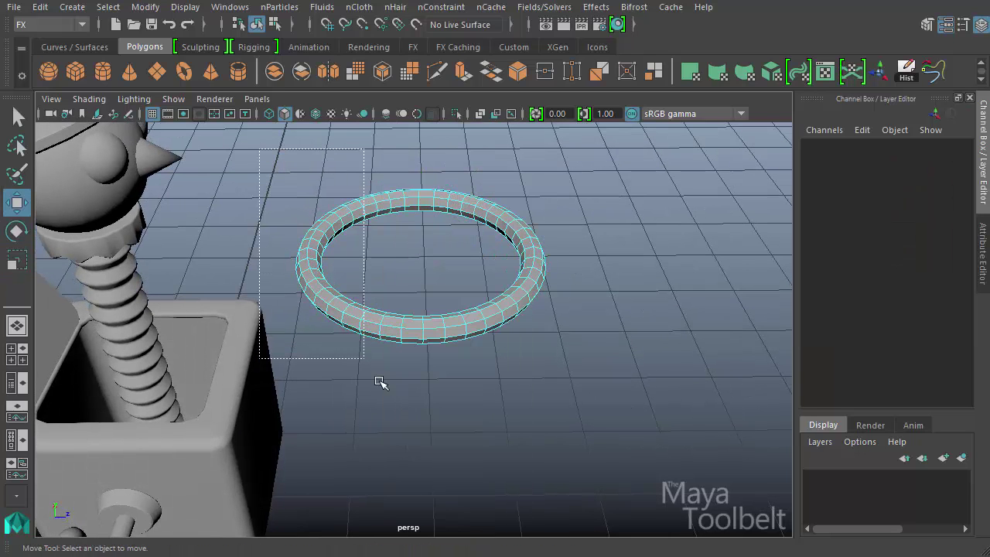
drag(412, 426, 413, 426)
alt+drag(413, 426, 503, 413)
key(Delete)
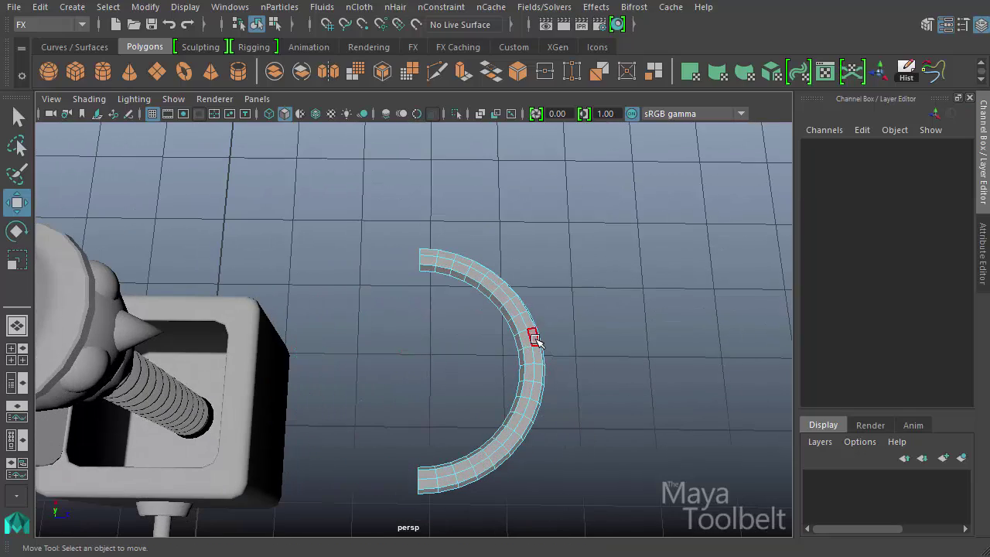
alt+drag(534, 338, 551, 313)
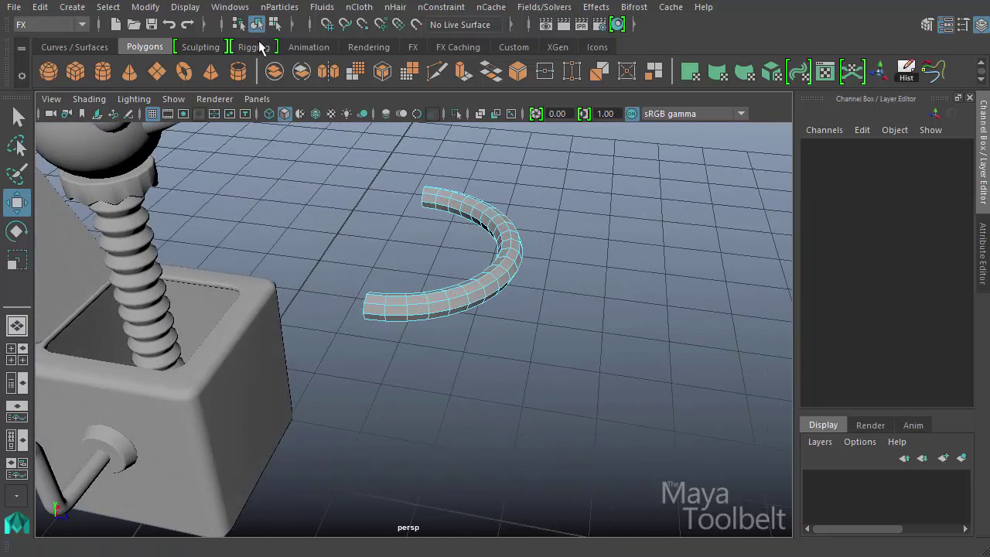
- Return to object selection and rotate the half ring 45 degrees about X
click(256, 26)
alt+drag(495, 232, 470, 309)
key(e)
alt+right_drag(470, 310, 526, 373)
alt+drag(492, 331, 510, 321)
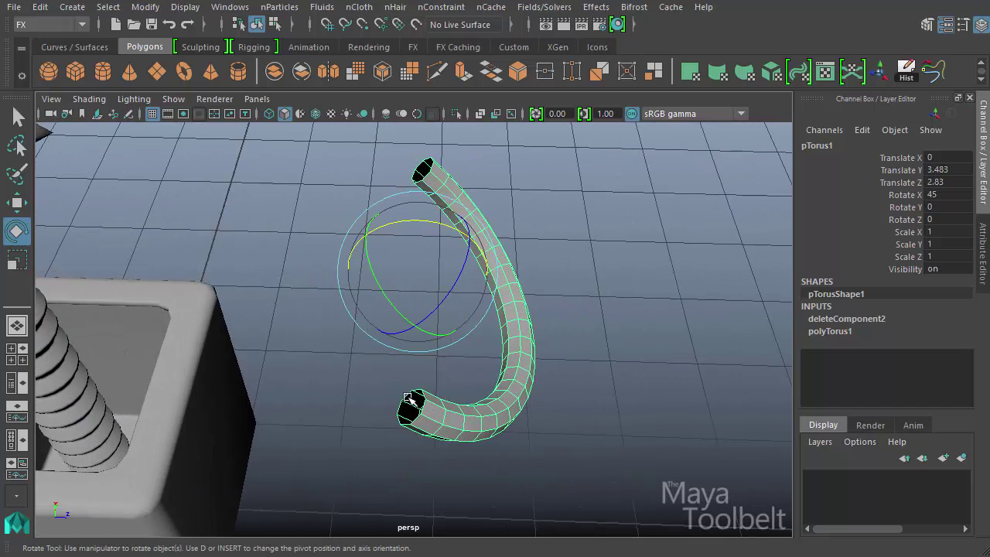
- Switch to the Modeling menu set and cap both open ends of the half ring with Fill Hole
click(77, 25)
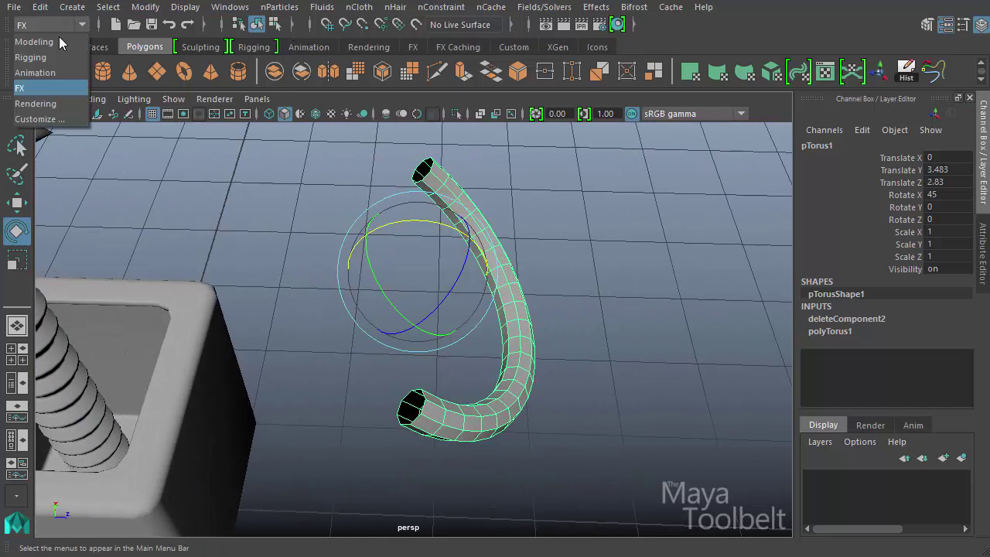
click(48, 41)
click(279, 9)
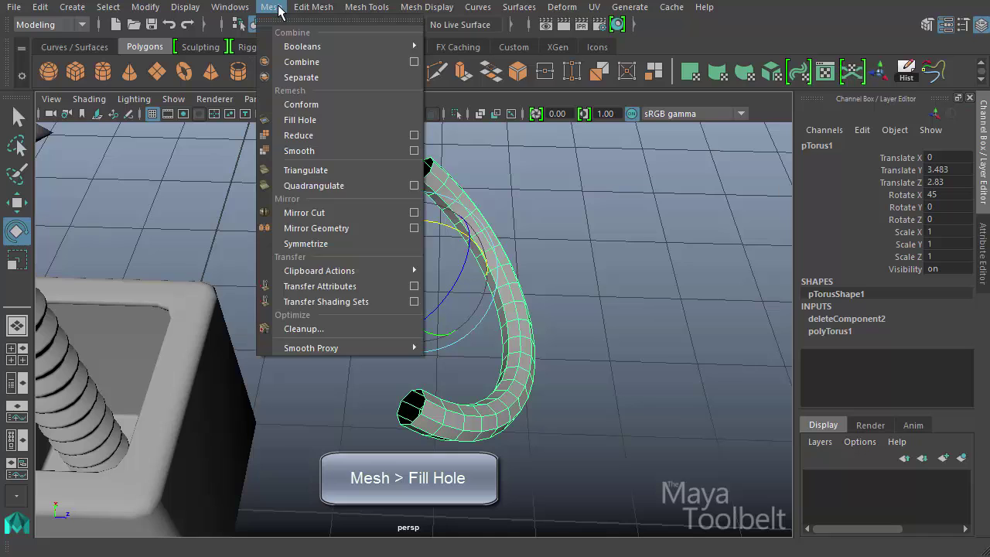
click(326, 120)
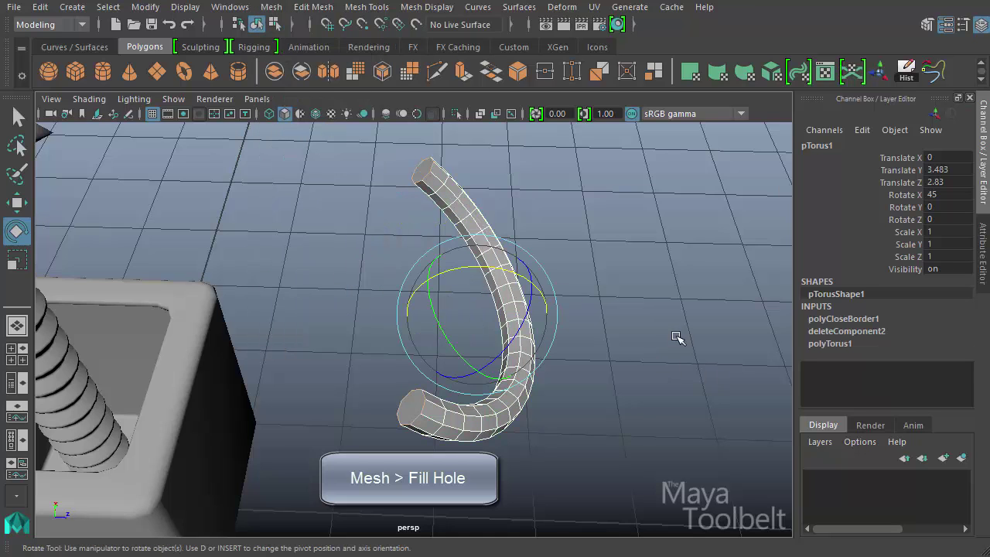
click(678, 338)
- Bevel the cap faces at both ends of the half ring with 2 segments
click(424, 396)
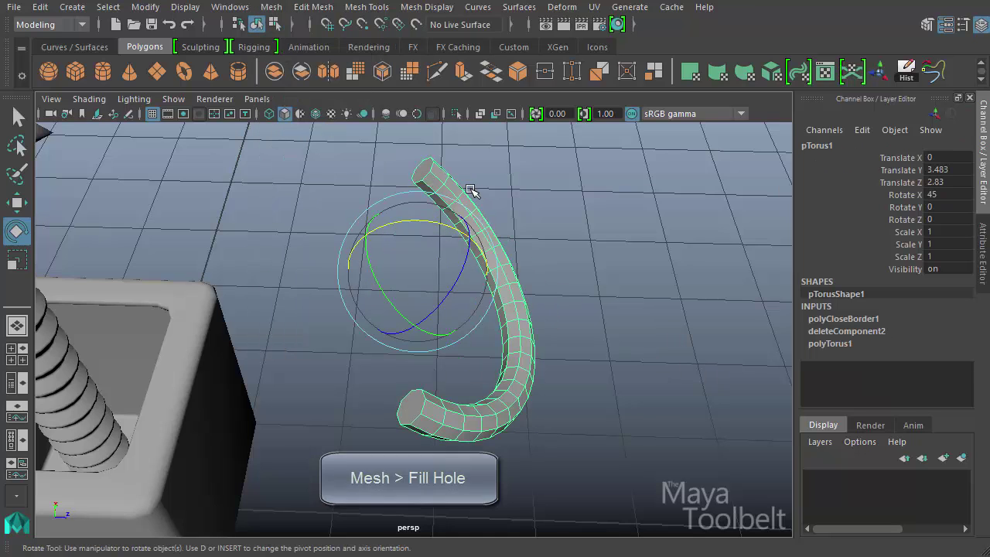
key(w)
right_drag(437, 180, 437, 221)
click(422, 170)
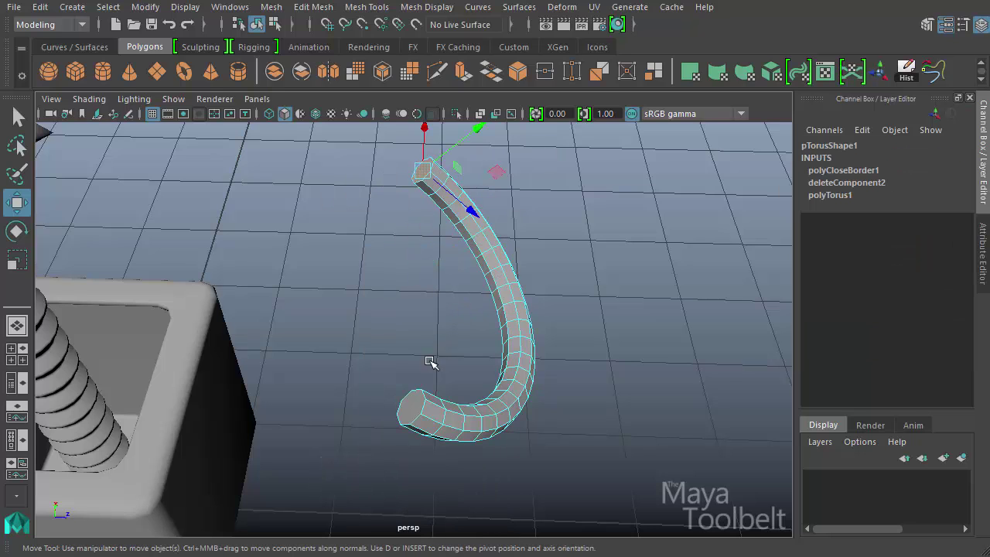
click(313, 7)
click(332, 64)
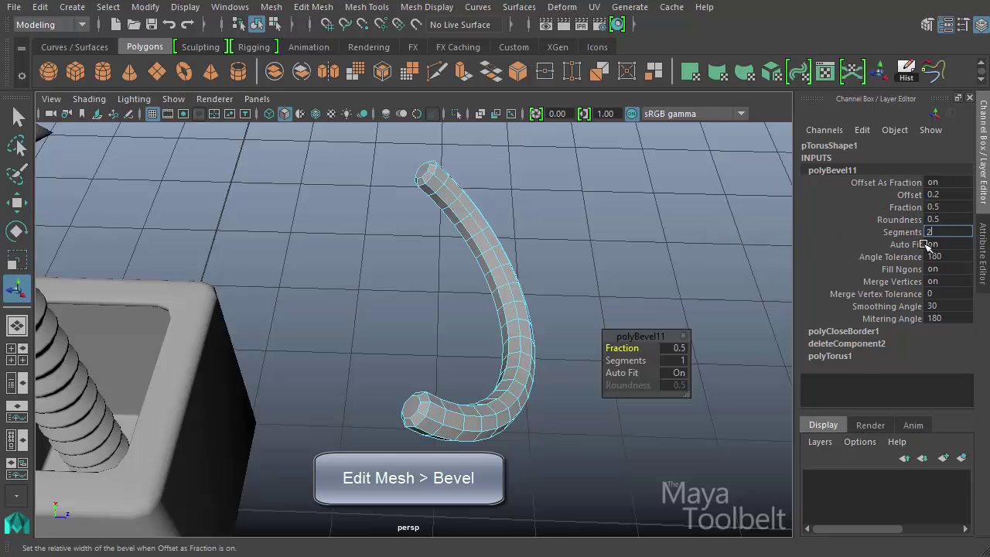
key(Return)
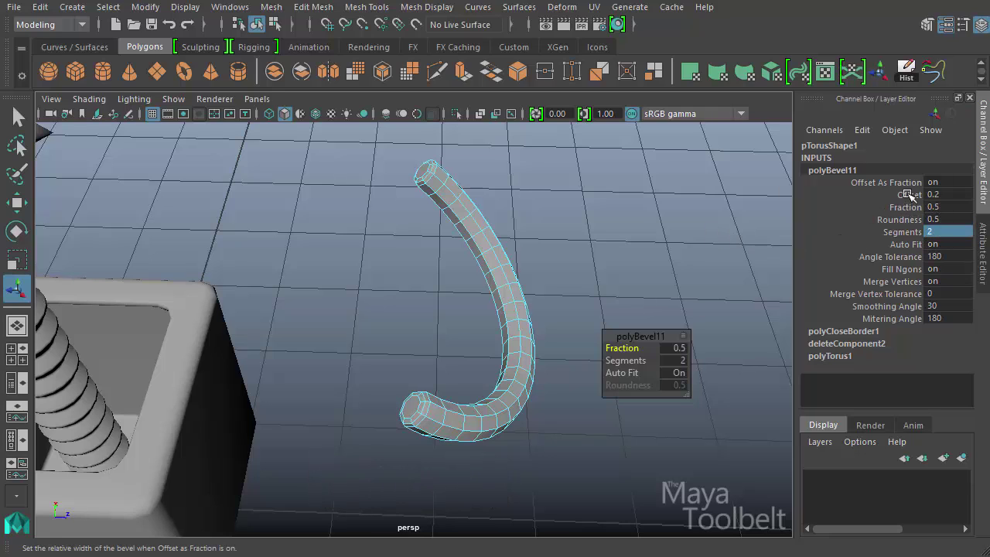
- Increase the end-cap bevel's fraction to about 0.94 to round the ends
click(906, 207)
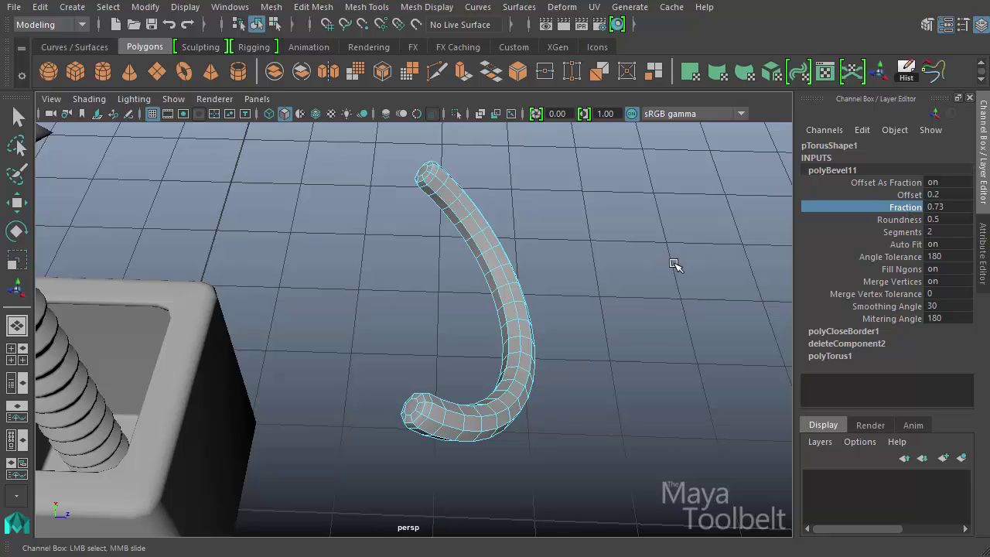
alt+drag(595, 246, 680, 293)
key(w)
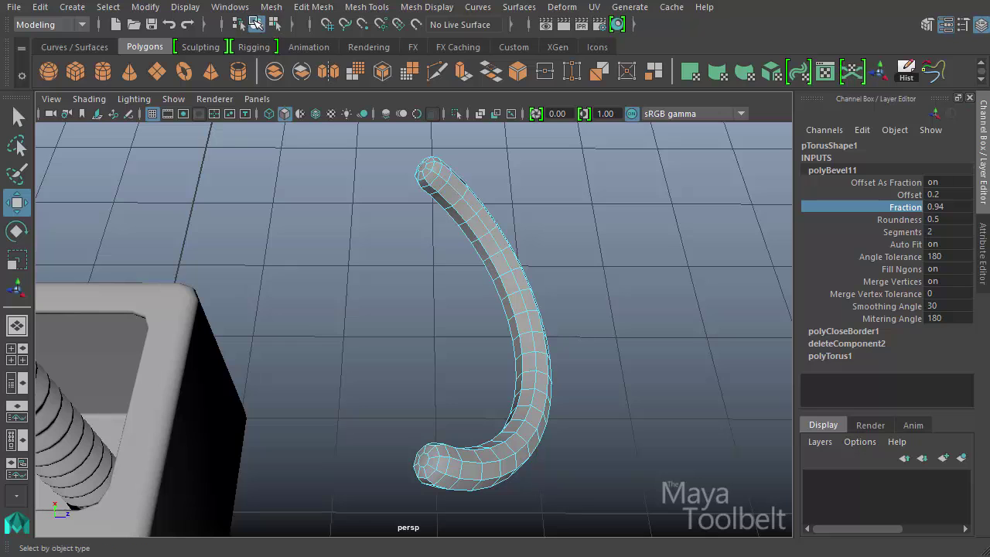
- Return the half ring to object selection and apply Soften Edge to smooth its shading
click(276, 26)
click(426, 7)
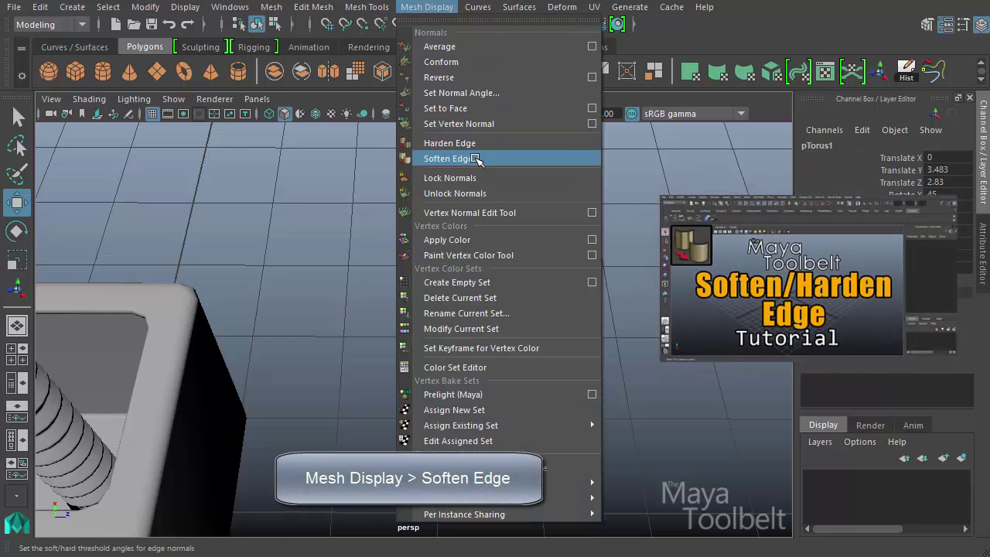
click(468, 160)
click(572, 237)
- Move the half-ring mouth onto the front of the head and scale it uniformly to about 0.52
alt+drag(572, 237, 625, 280)
click(492, 232)
middle_drag(625, 280, 442, 300)
key(r)
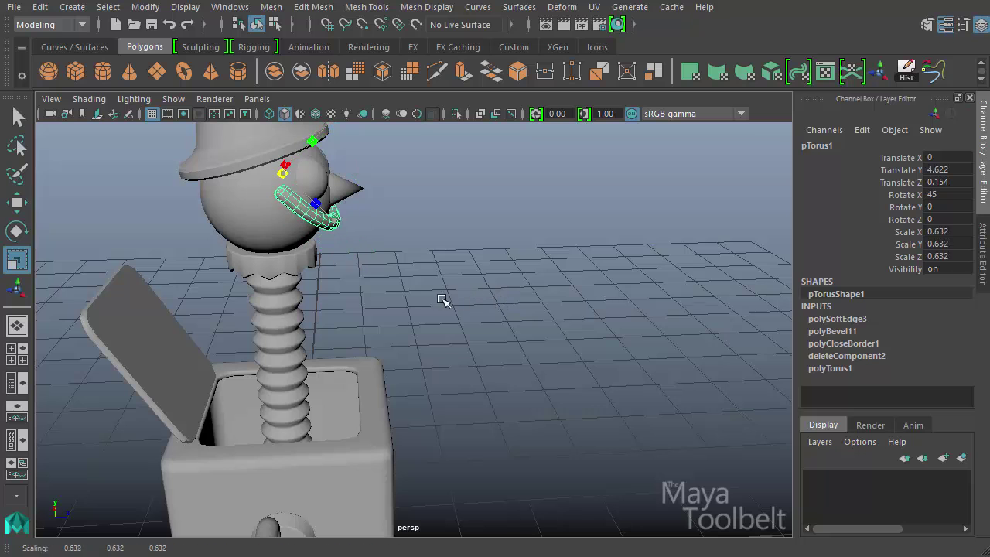
key(w)
alt+right_drag(424, 183, 452, 267)
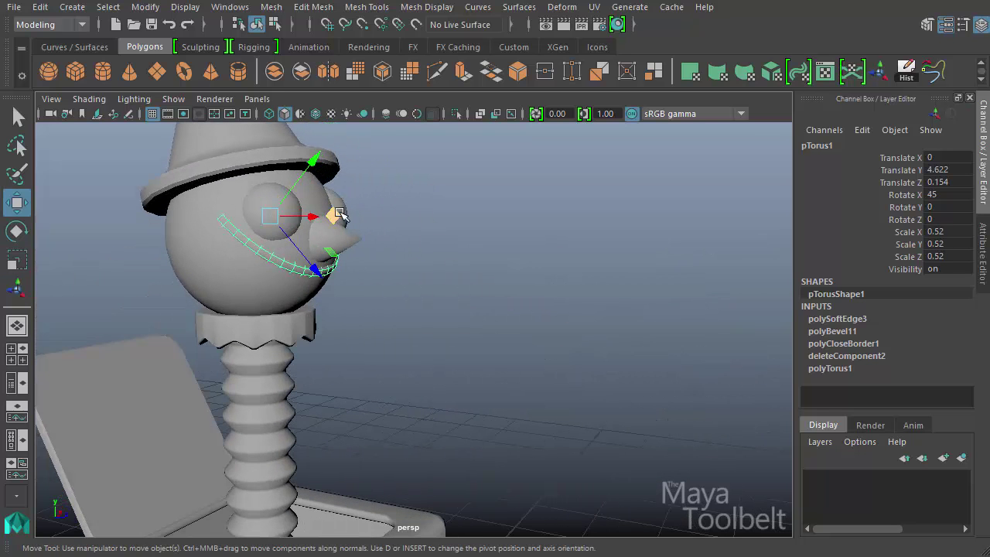
- Lower the mouth within the YZ plane to about Translate Y 4.53 and Translate Z 0.115, below the nose
drag(340, 214, 335, 223)
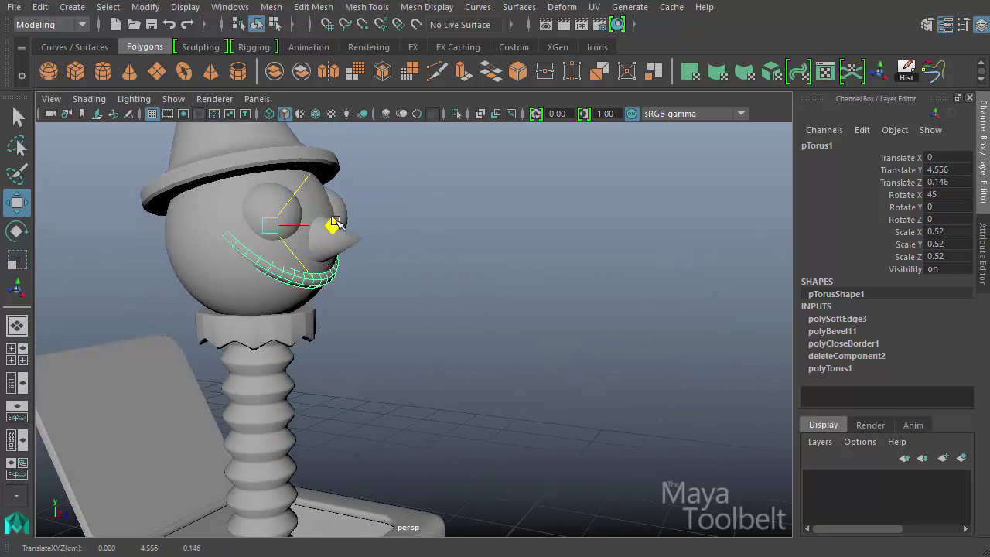
alt+drag(408, 290, 340, 309)
alt+middle_drag(340, 309, 464, 409)
alt+right_drag(464, 410, 612, 408)
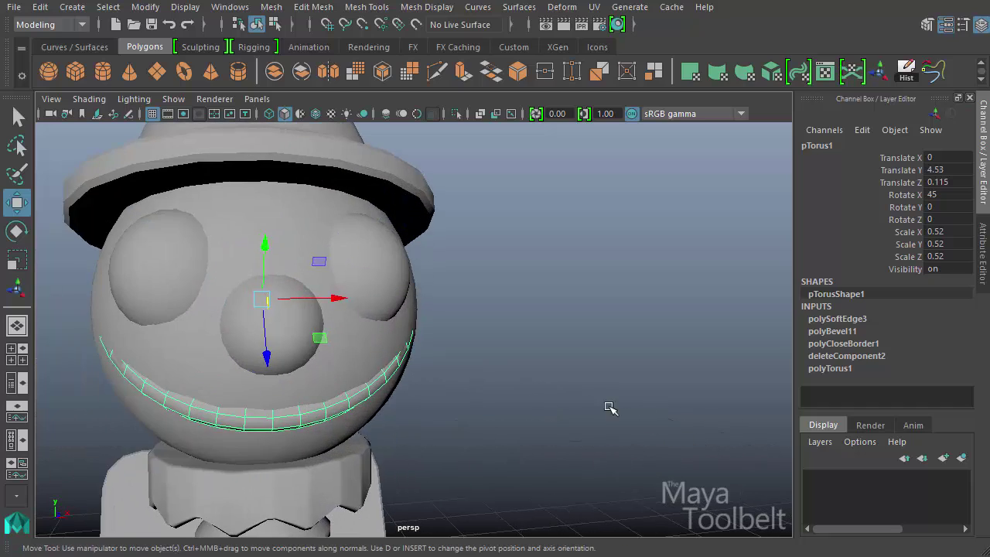
alt+drag(611, 408, 346, 302)
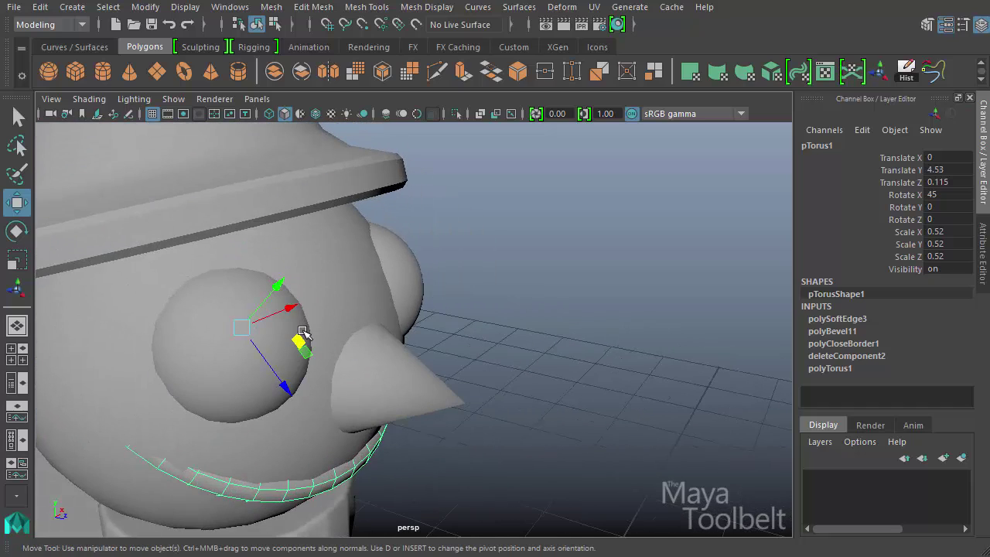
- Try to nudge the mouth and narrow it by scaling along X, and undo both changes
alt+drag(303, 332, 327, 327)
key(r)
alt+drag(389, 364, 368, 301)
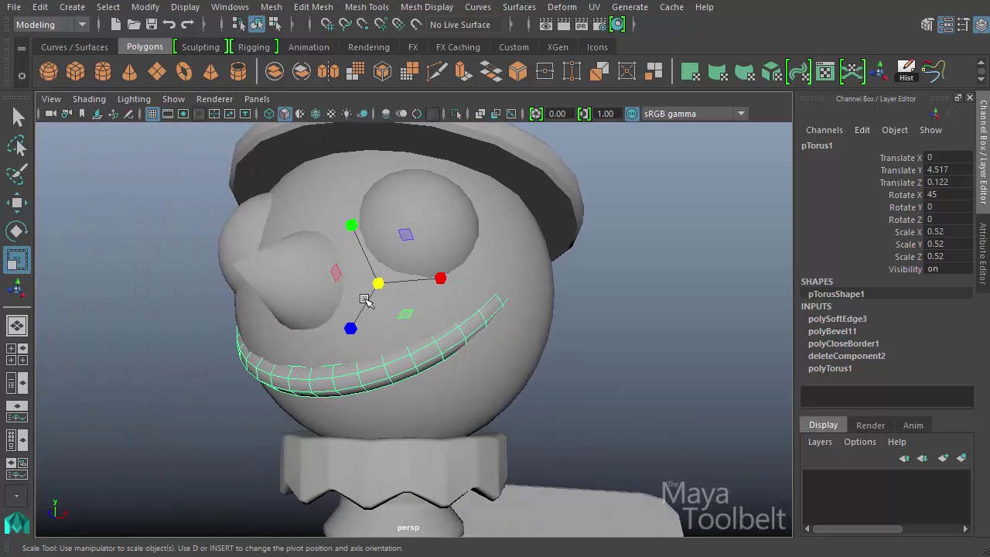
key(ctrl+z)
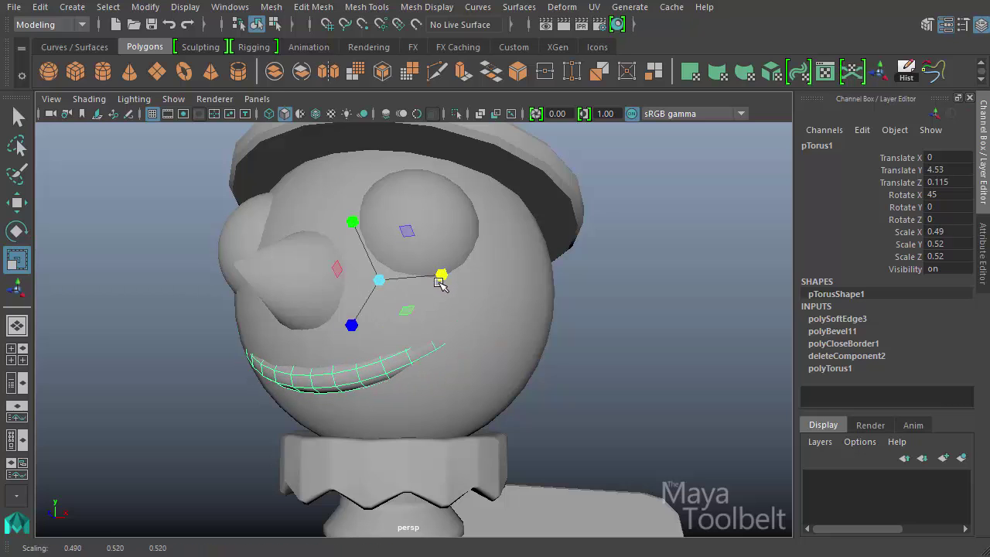
key(ctrl+z)
alt+drag(441, 284, 515, 405)
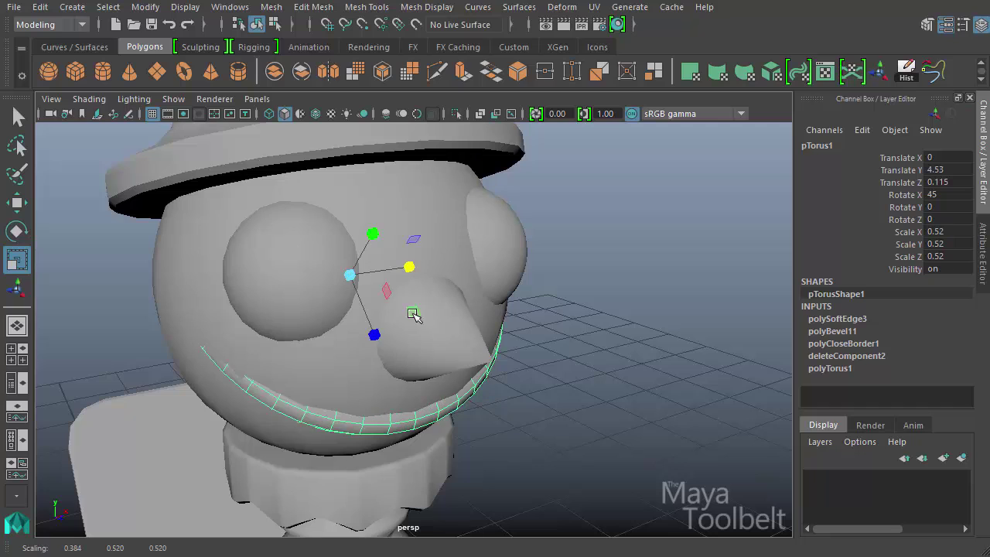
- Scale the mouth uniformly to about 0.461 and move it within the YZ plane until it protrudes from the face
drag(350, 273, 334, 287)
key(w)
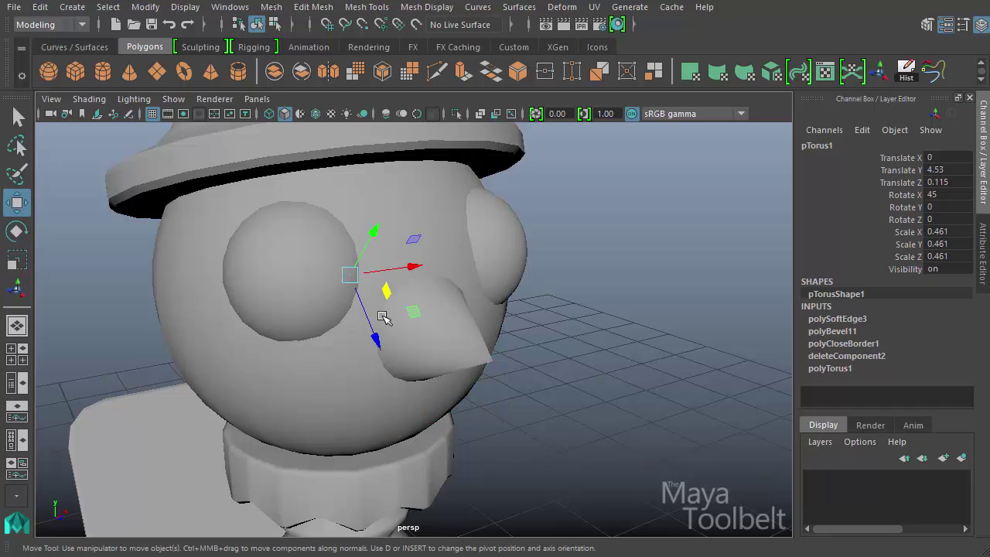
drag(393, 295, 397, 314)
click(641, 375)
alt+drag(641, 375, 443, 347)
- Bevel two adjoining vertical edges on the side of the head sphere with a fraction of 0.5 and 1 segment
click(332, 309)
scroll(376, 327, up, 5)
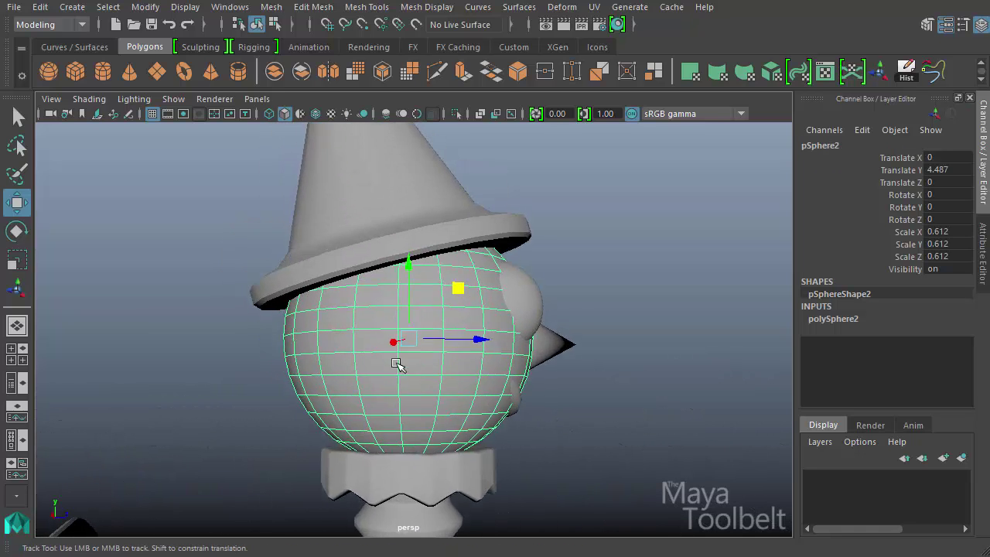
right_drag(369, 287, 370, 301)
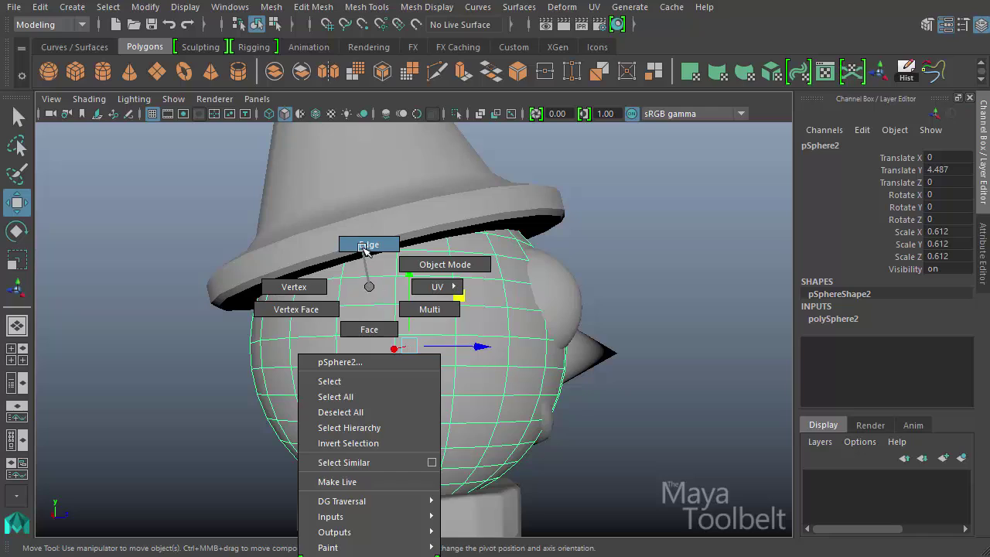
right_drag(366, 249, 372, 260)
alt+drag(371, 260, 361, 317)
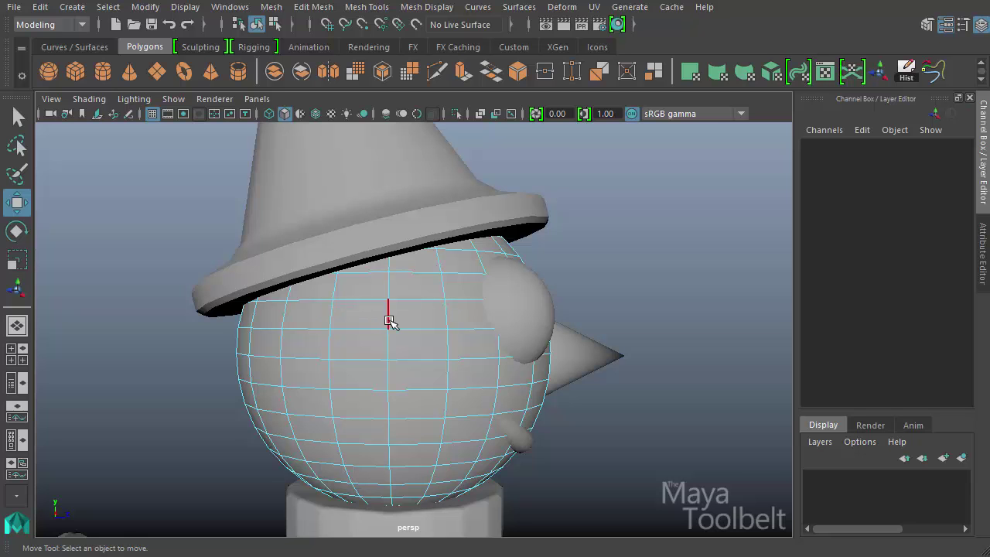
click(384, 328)
alt+drag(492, 377, 406, 378)
alt+right_drag(407, 378, 614, 431)
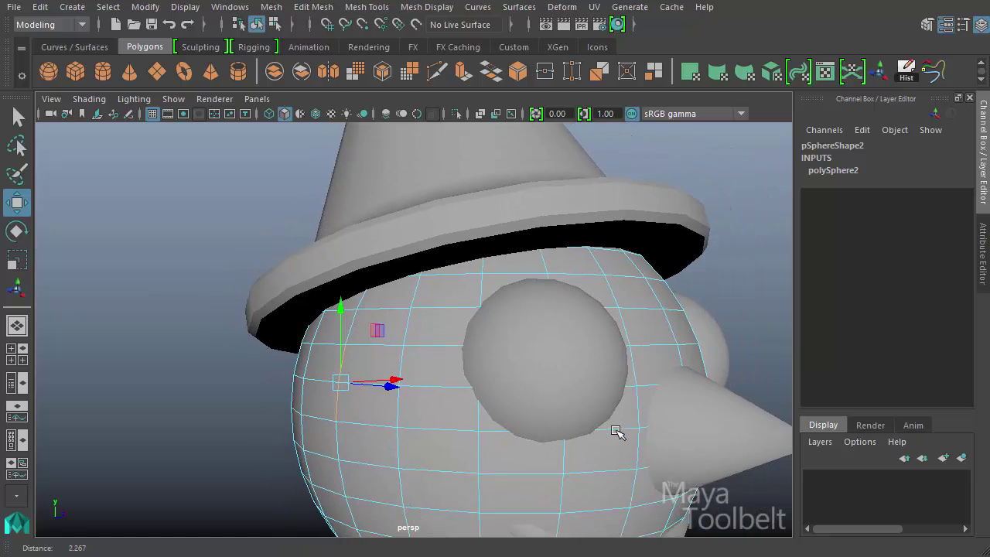
click(318, 6)
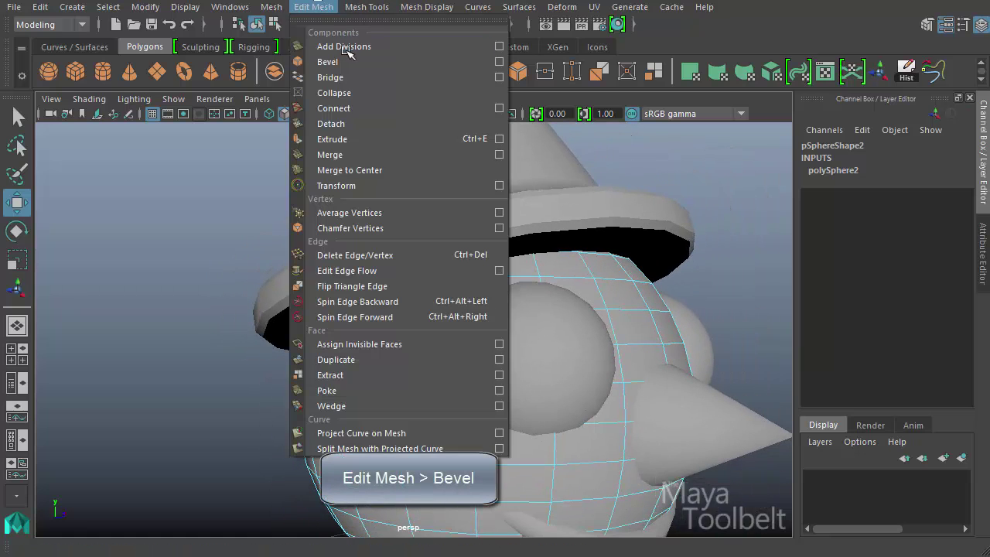
click(348, 65)
alt+drag(428, 148, 438, 336)
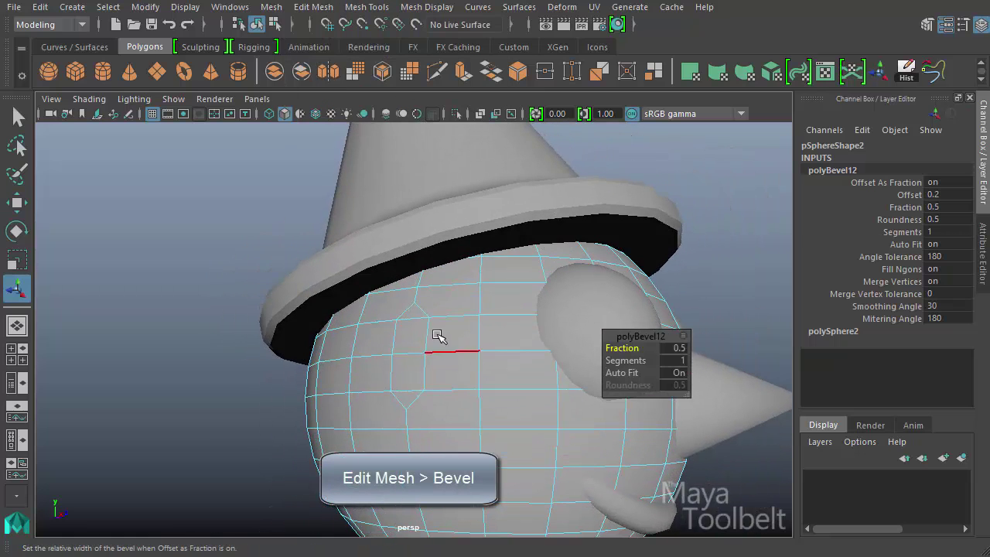
key(w)
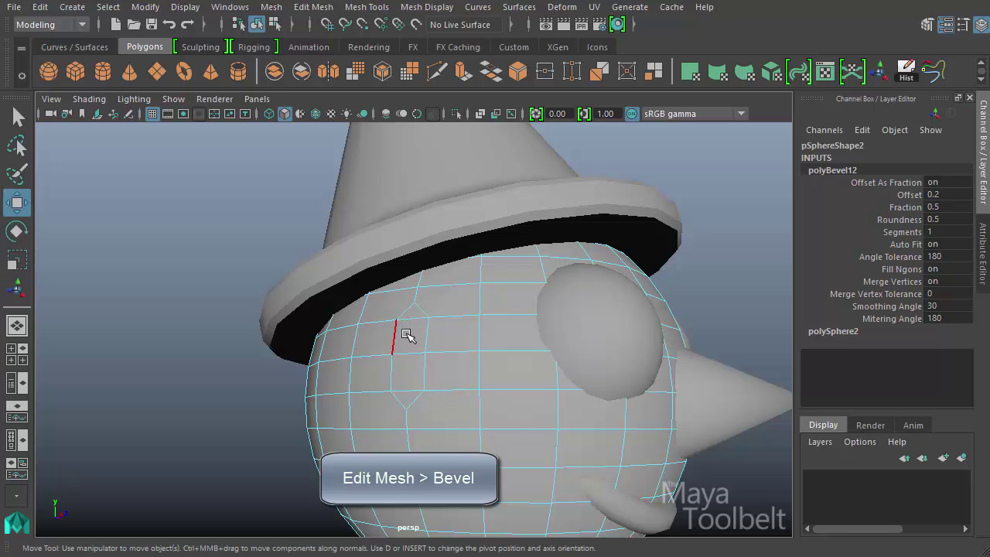
- Extrude the two narrow beveled faces on the side of the head outward about 0.0594 to start an ear
right_drag(408, 323, 407, 341)
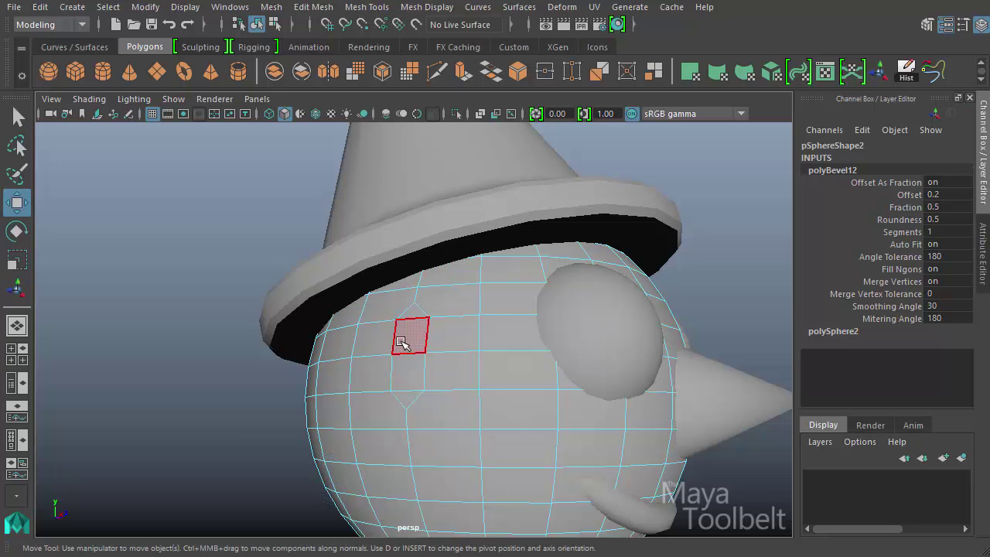
click(404, 343)
shift+click(408, 386)
alt+drag(517, 365, 452, 365)
scroll(418, 371, up, 3)
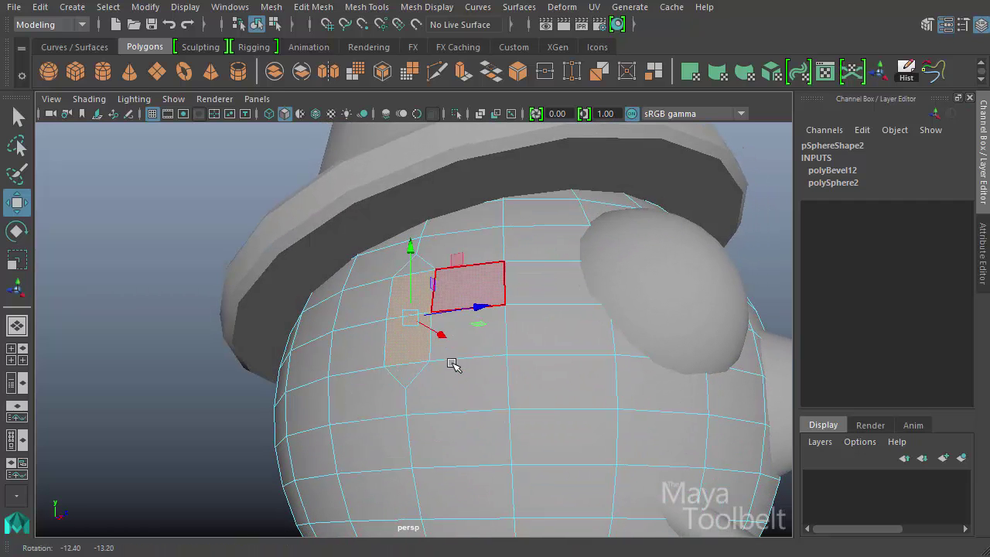
click(313, 7)
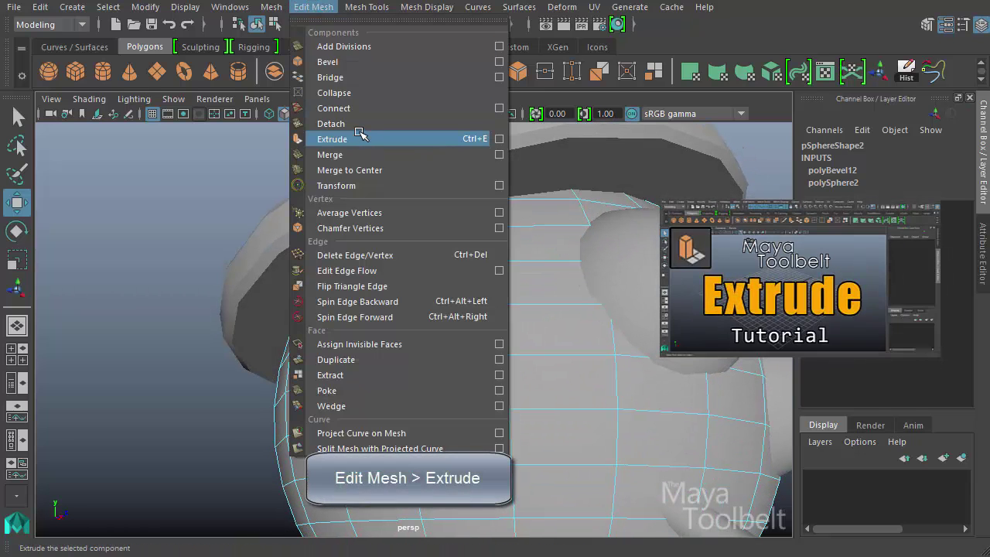
click(360, 136)
alt+drag(386, 294, 442, 249)
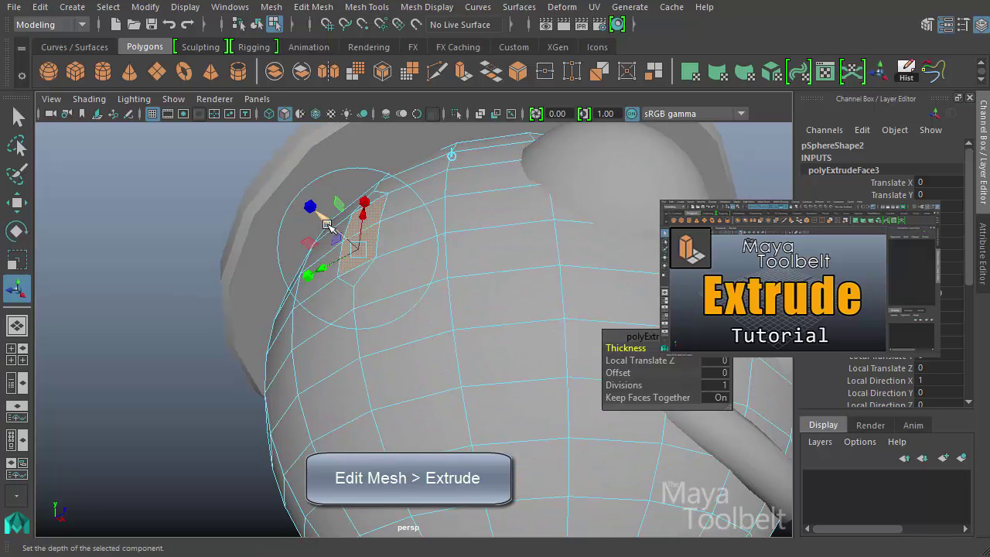
mouse_move(328, 224)
mouse_down()
mouse_move(305, 199)
mouse_move(320, 226)
mouse_up()
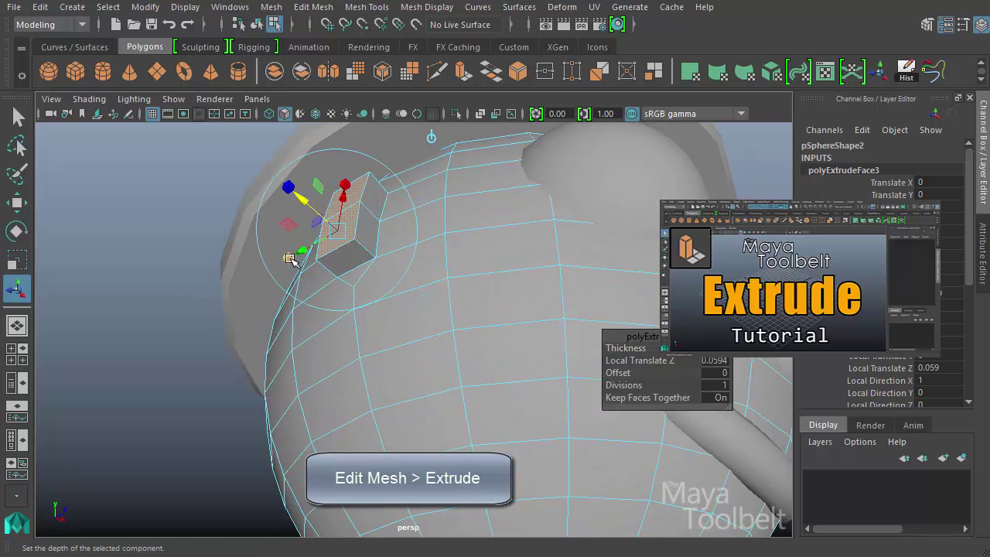
- Scale the outer faces of the extruded ear to taper its shape
alt+drag(332, 265, 202, 307)
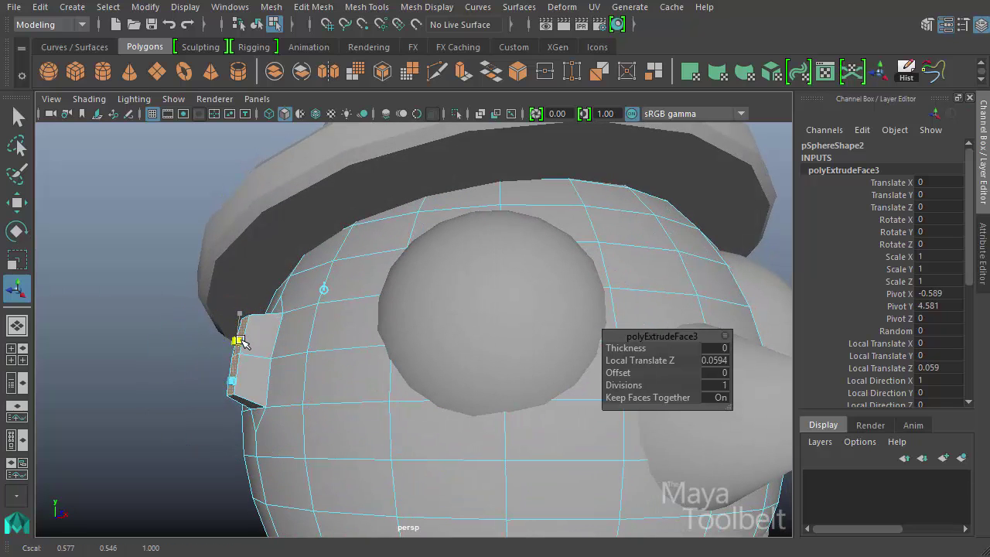
alt+drag(240, 343, 187, 346)
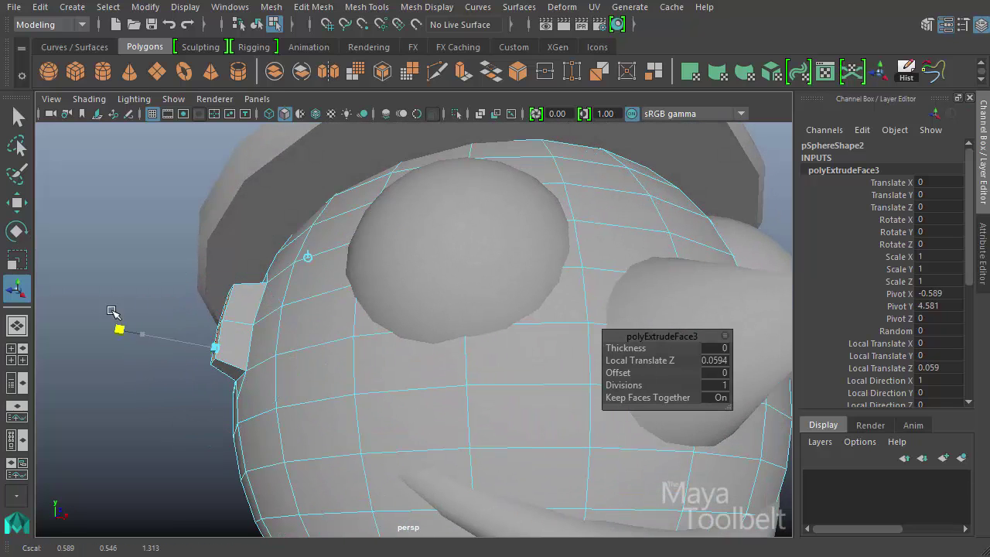
key(r)
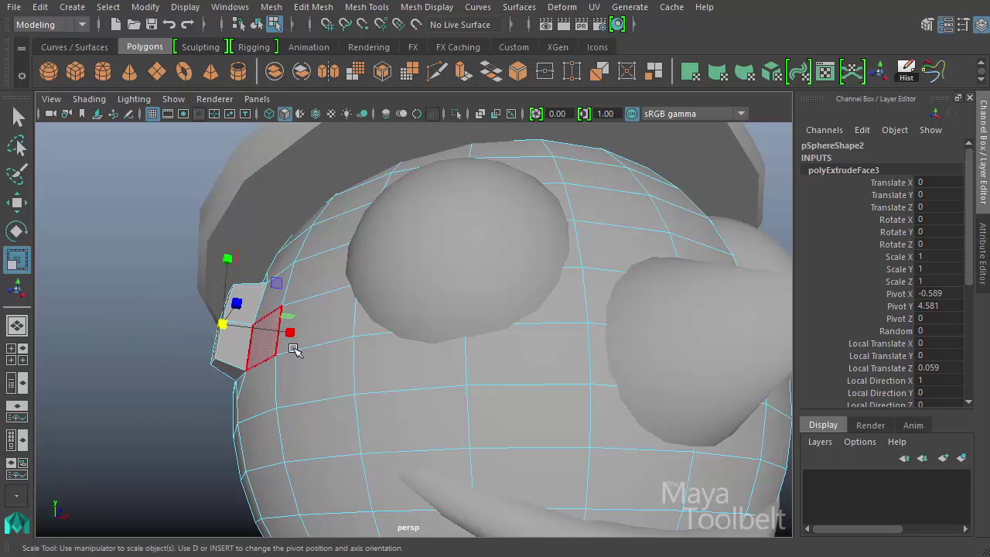
drag(292, 336, 336, 355)
key(w)
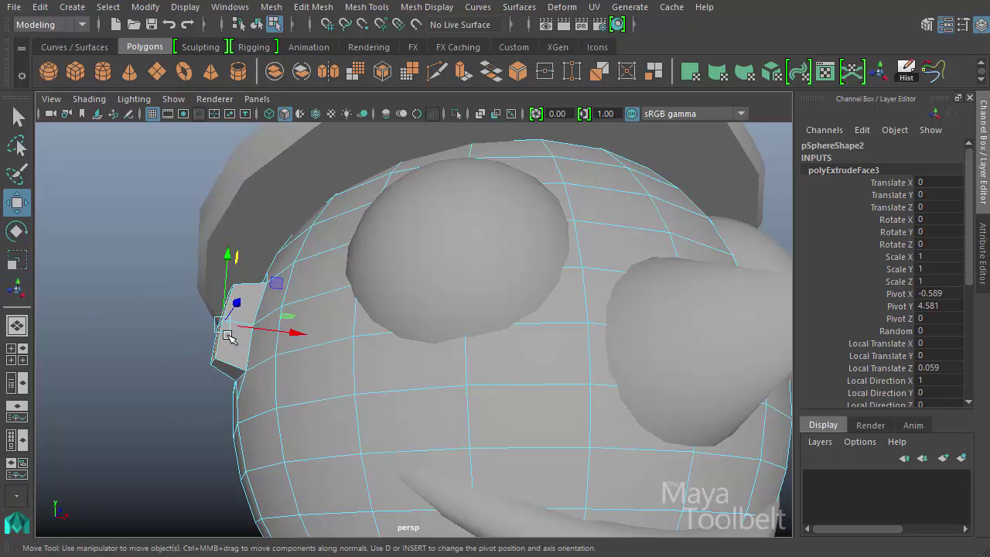
- Pull the ear's middle outer edge outward along X, and return to object selection with the head deselected
key(q)
right_drag(225, 286, 241, 325)
alt+drag(241, 325, 281, 150)
click(275, 363)
key(w)
click(256, 24)
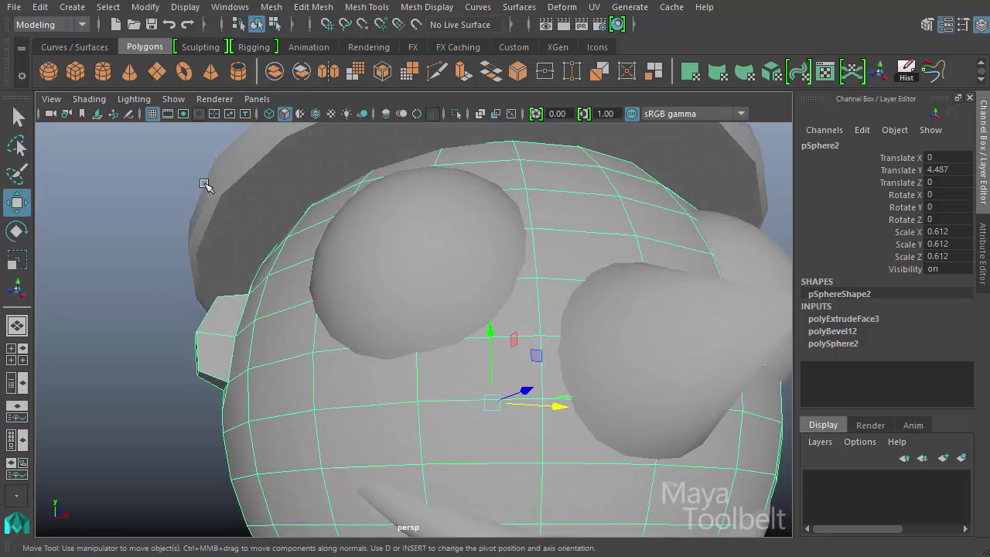
click(208, 189)
alt+right_drag(464, 332, 237, 272)
alt+drag(236, 272, 379, 347)
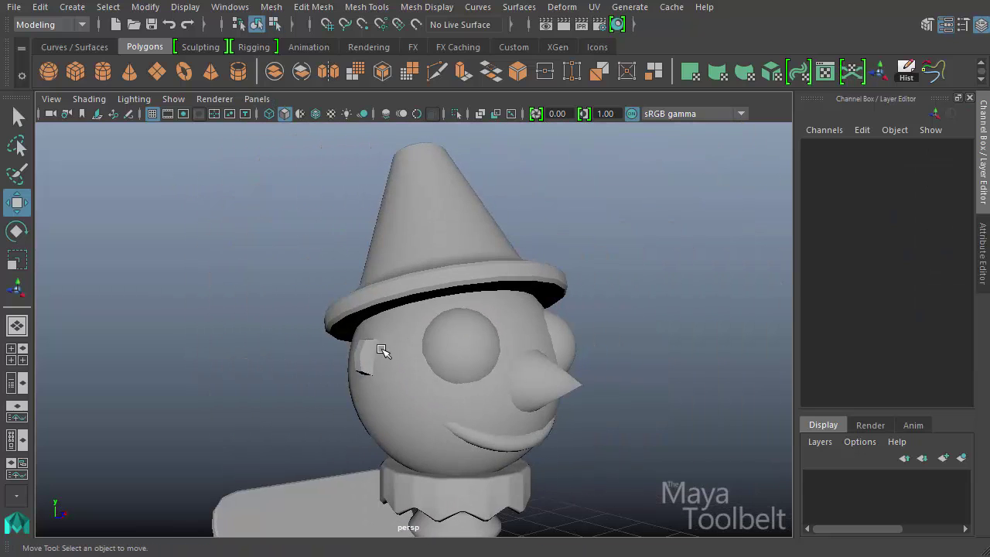
- Select the small triangular face beneath the ear and move it vertically to about Y 4.425
click(364, 352)
scroll(356, 391, up, 5)
right_click(368, 376)
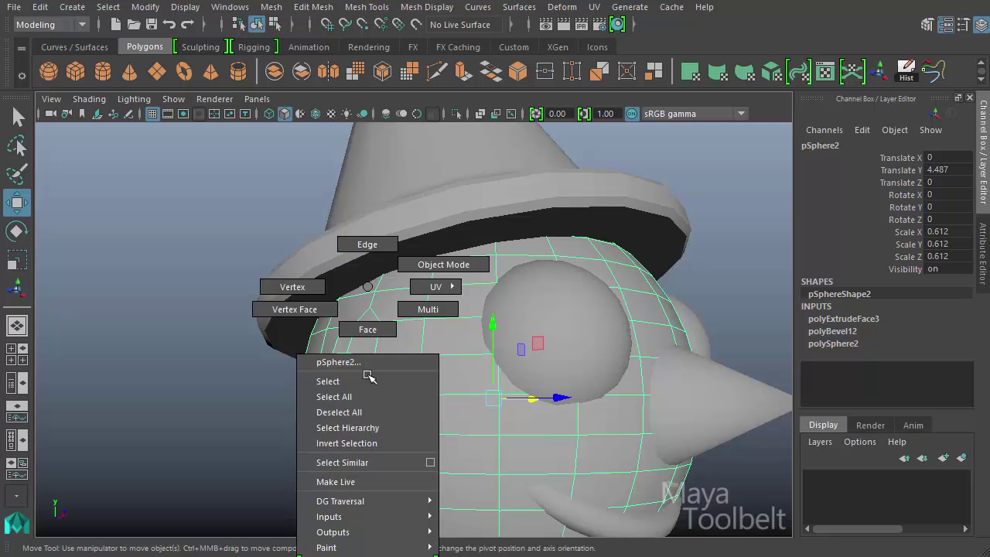
click(359, 252)
click(371, 388)
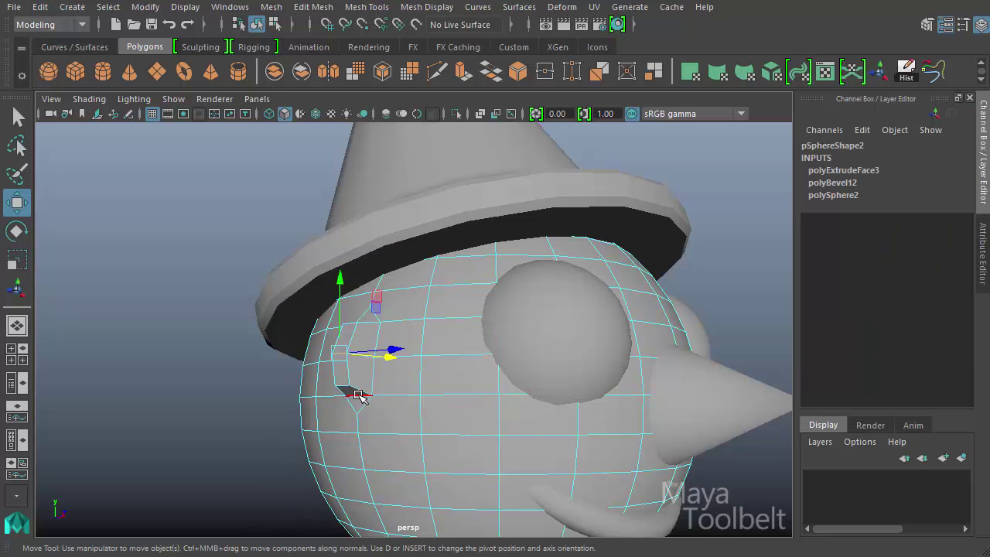
key(q)
key(F11)
click(398, 407)
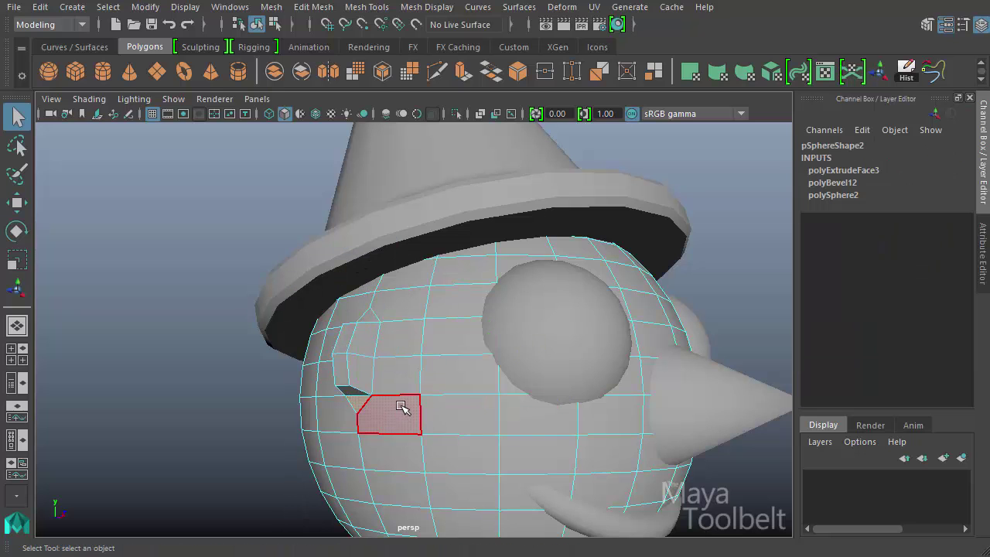
key(w)
alt+drag(397, 406, 372, 359)
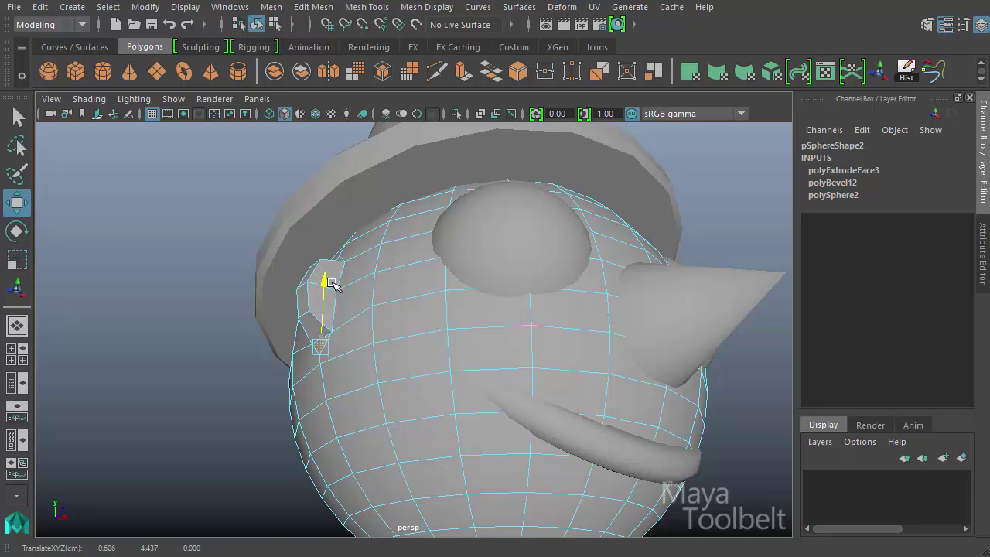
alt+drag(330, 283, 297, 366)
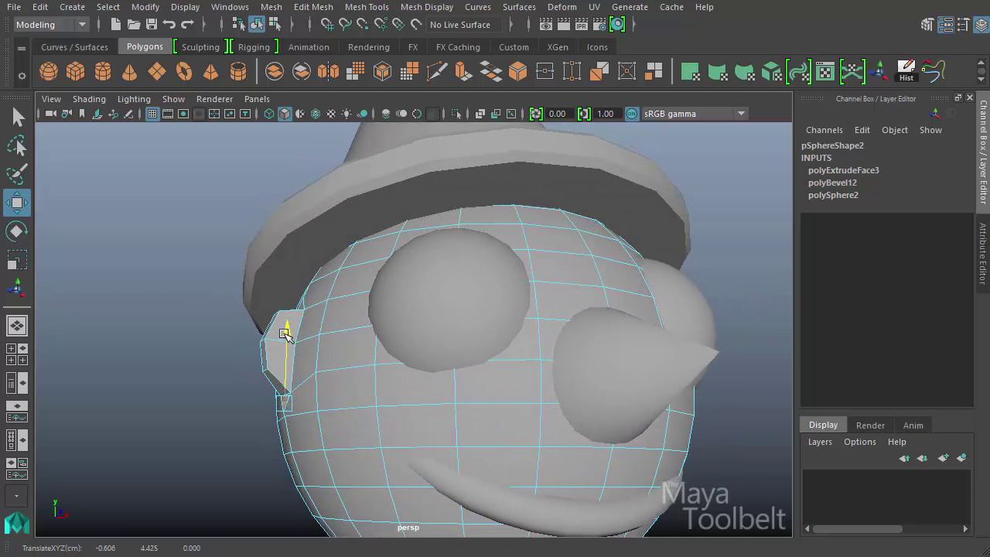
- Select the small triangular face above the ear and reposition it to refine the ear's upper end
alt+drag(285, 330, 348, 354)
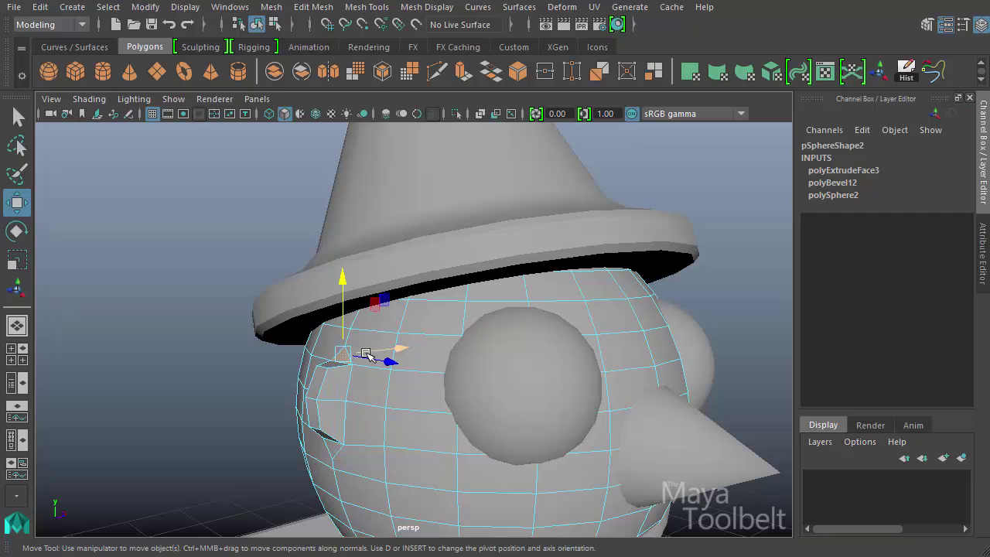
alt+drag(376, 304, 506, 428)
scroll(506, 428, up, 5)
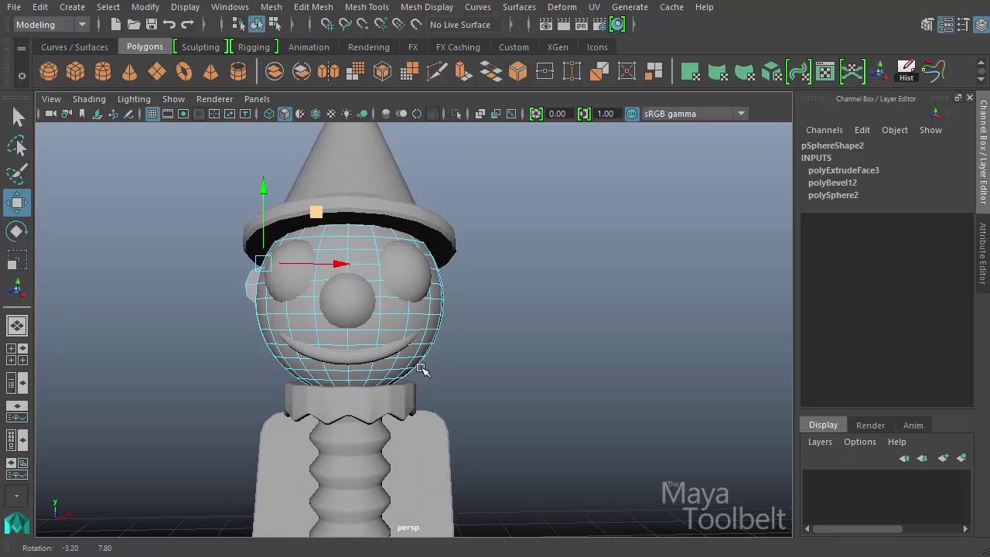
- Delete the head sphere's faces on the half without the ear, using a wireframe front view
right_click(364, 272)
click(364, 272)
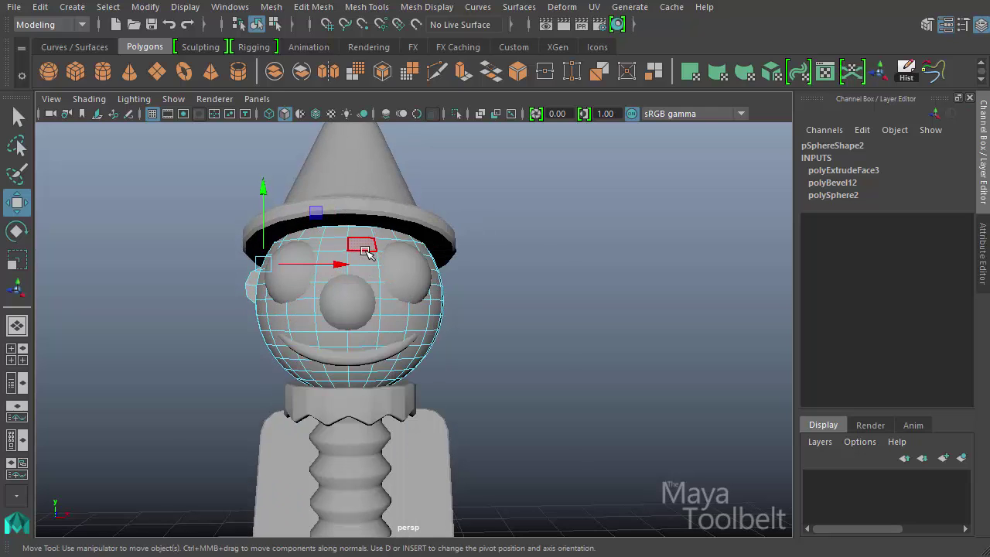
key(space)
drag(375, 278, 375, 278)
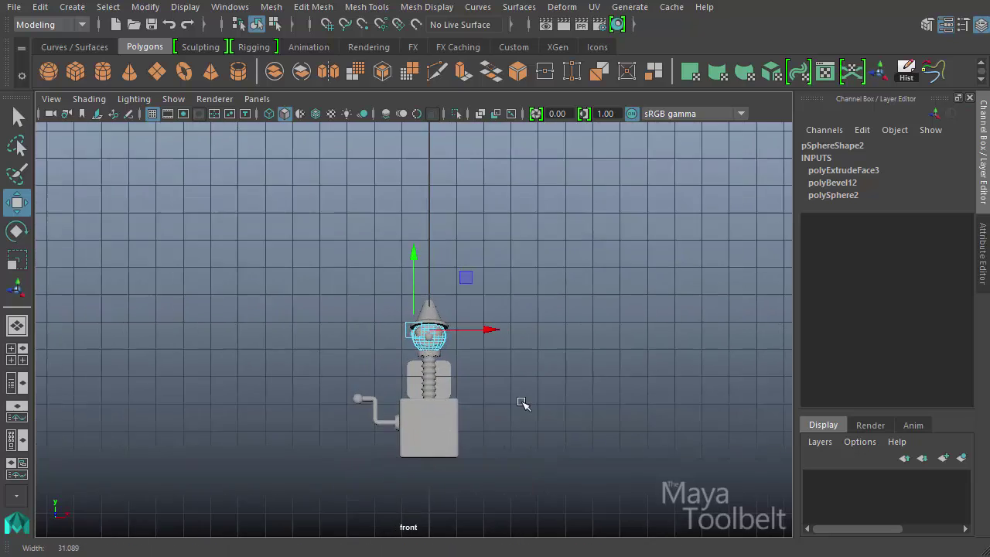
key(f)
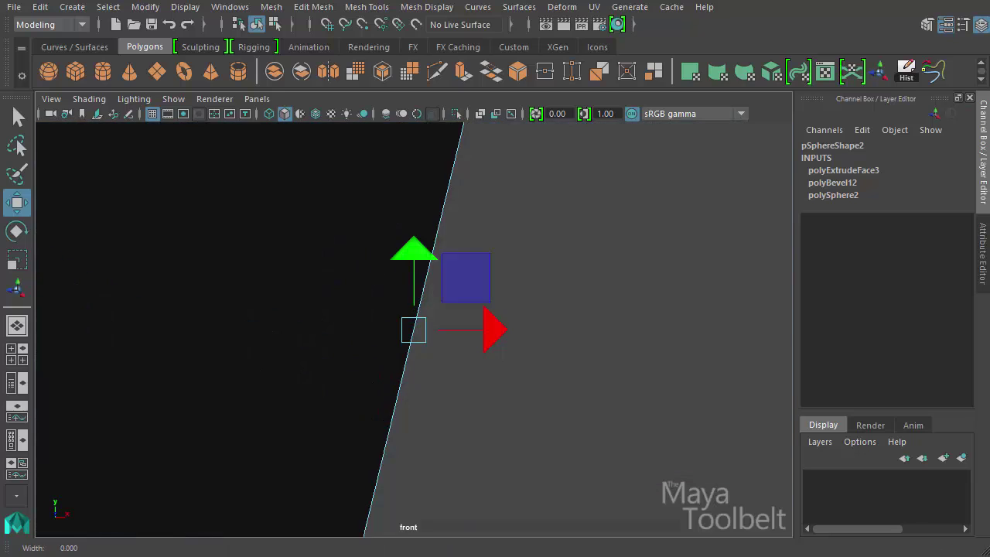
scroll(569, 420, down, 5)
key(4)
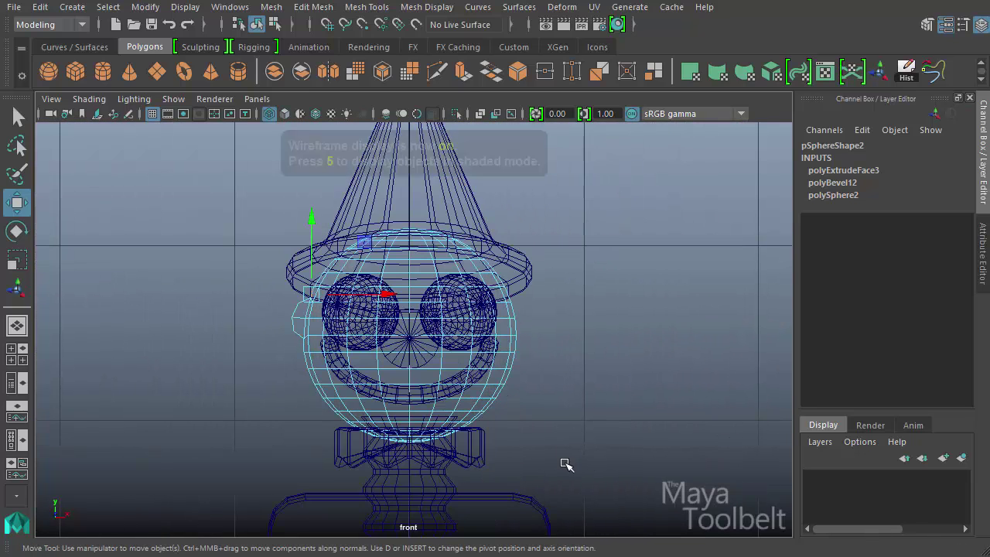
alt+middle_drag(586, 426, 571, 445)
drag(381, 174, 380, 178)
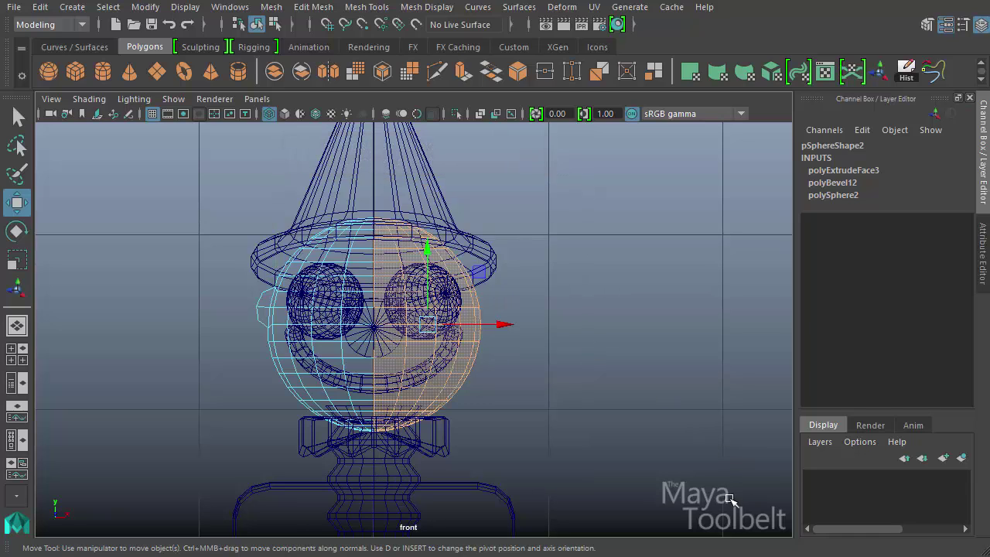
key(Delete)
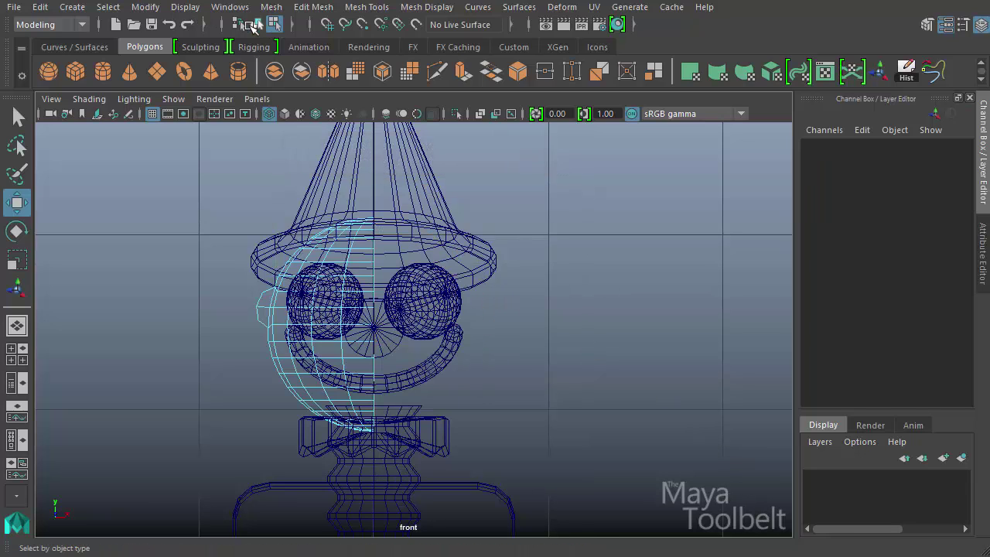
- Return to object selection and delete the construction history of the remaining half head
click(256, 25)
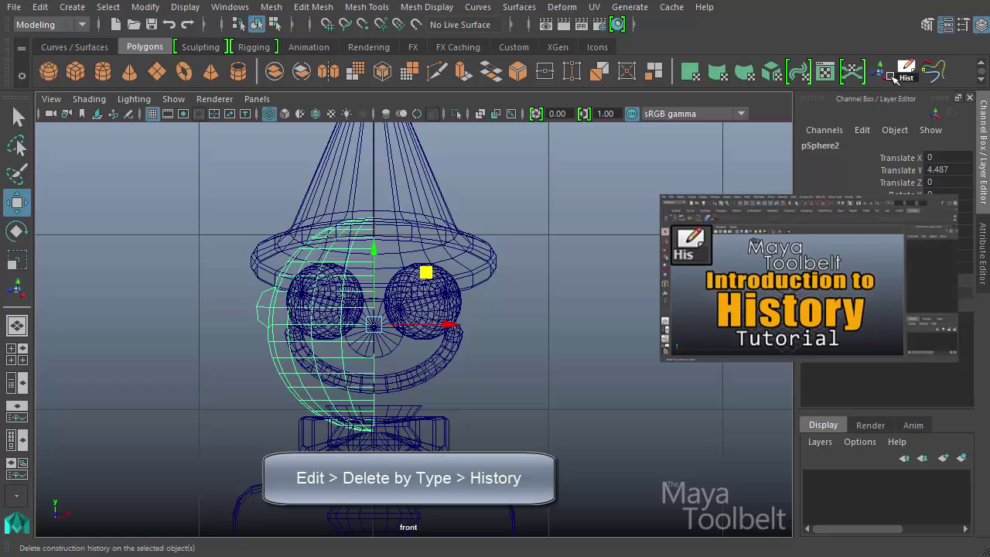
click(43, 7)
mouse_move(120, 189)
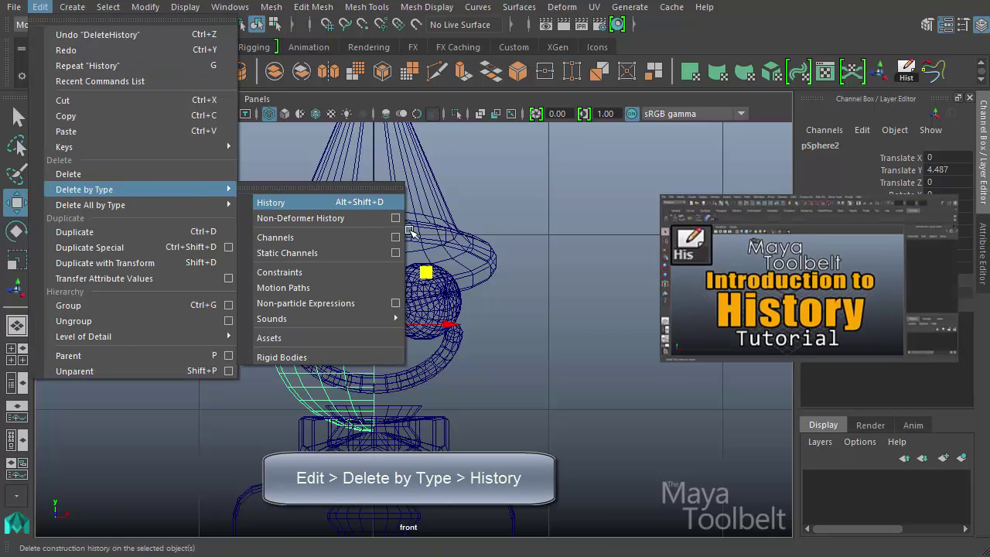
click(270, 202)
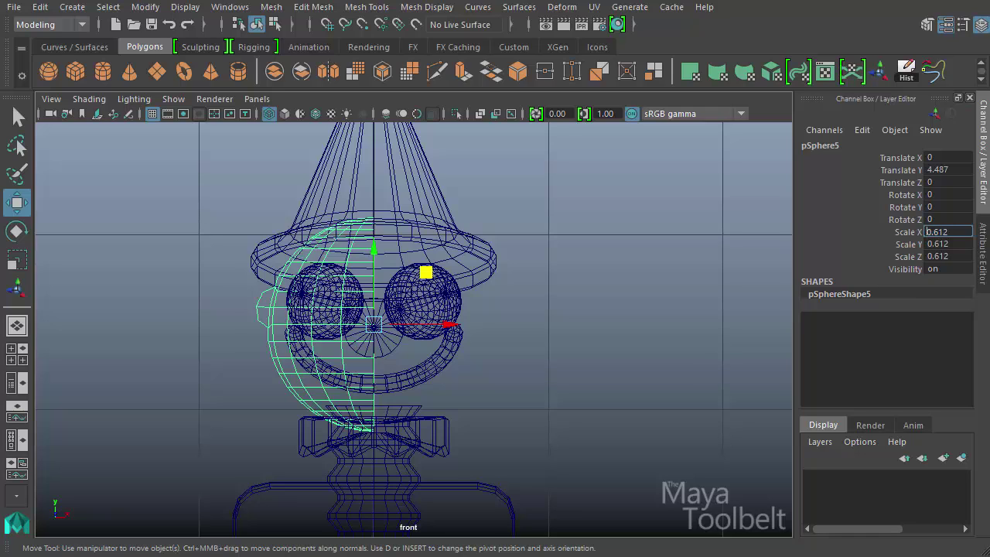
- Duplicate the half head mirrored with a Scale X of -0.612 and combine it with the original half
key(Return)
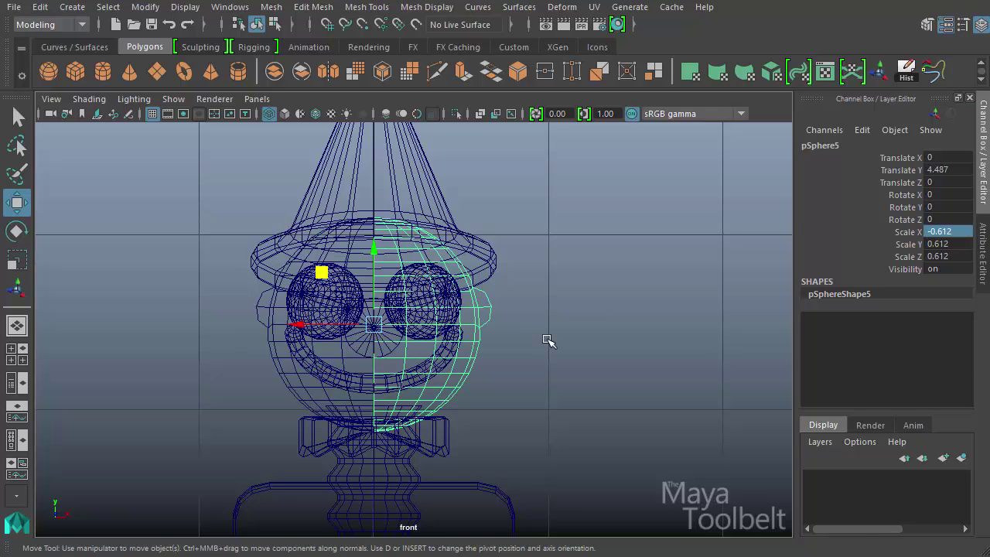
shift+click(270, 347)
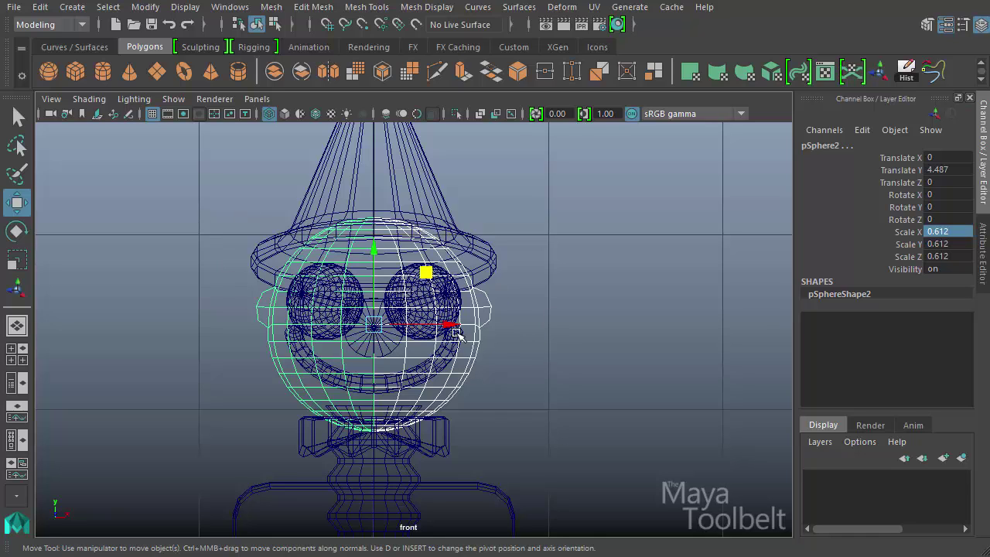
click(271, 7)
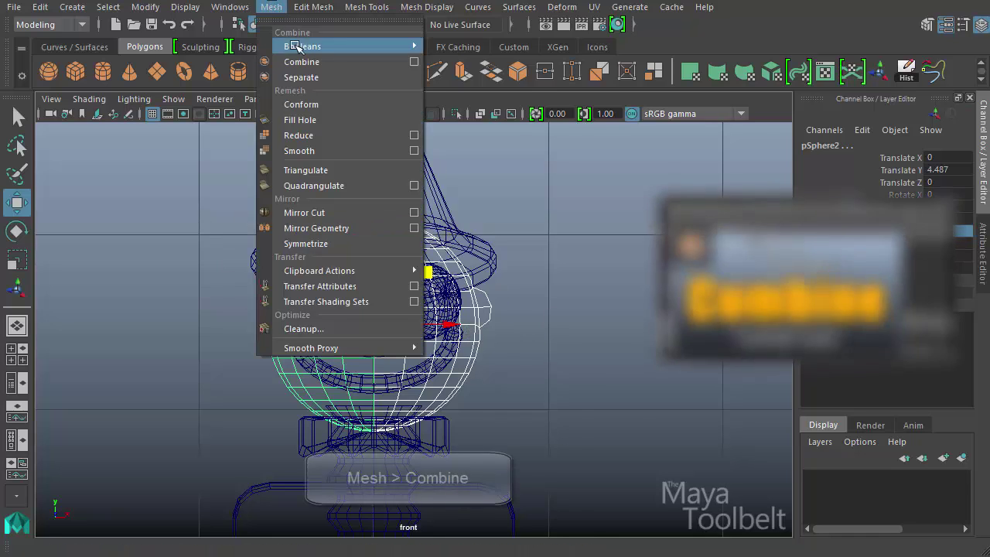
click(302, 62)
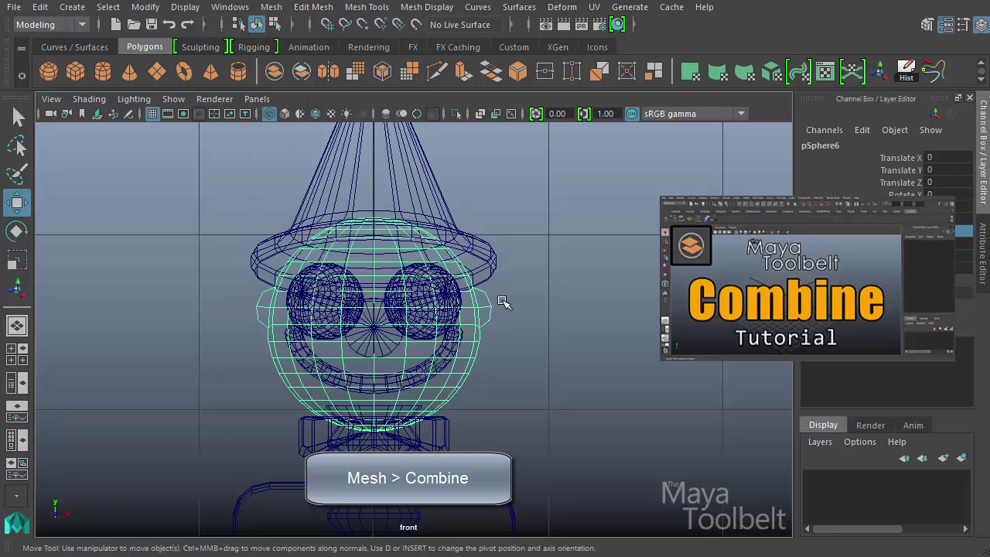
- Merge the vertices along the head's center seam with a distance threshold of 0.01, and deselect the head in object selection
right_drag(465, 379, 394, 306)
drag(376, 251, 390, 458)
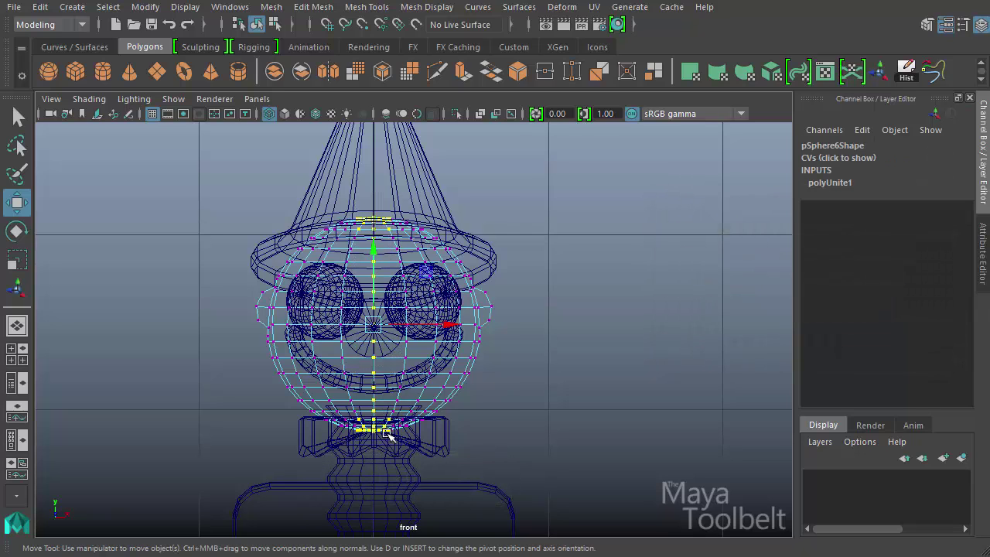
click(314, 7)
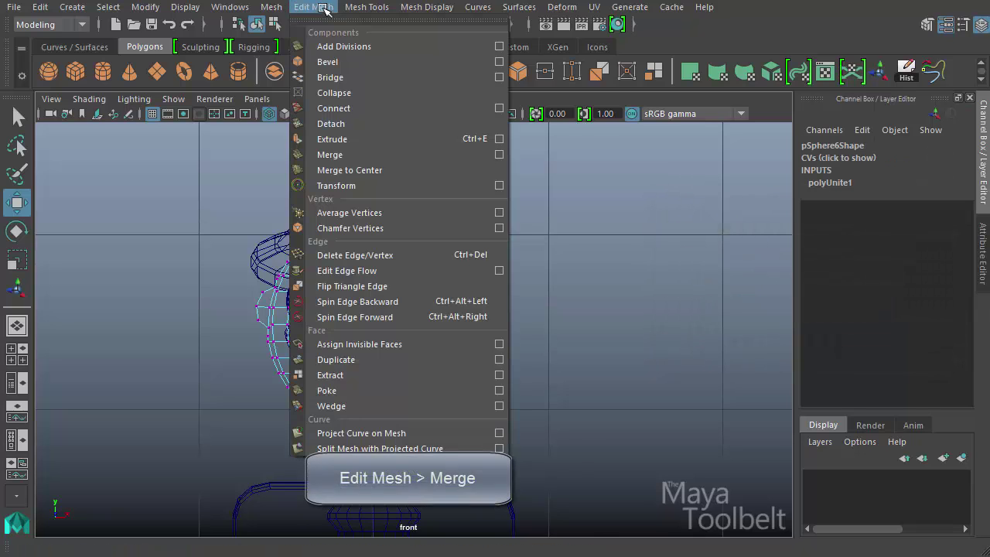
click(328, 154)
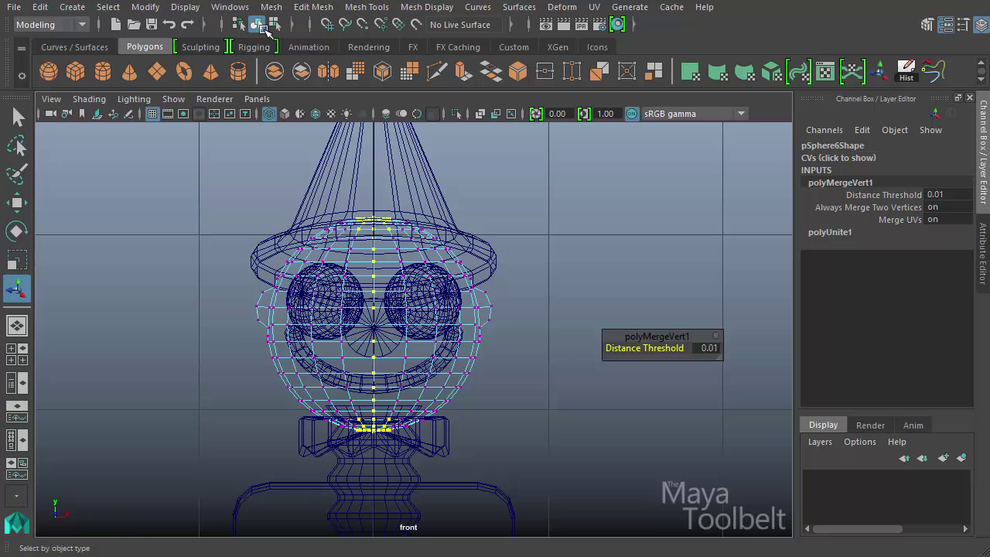
click(256, 24)
click(534, 320)
- Soften the edges of the combined head in the shaded perspective view to smooth its center seam, and deselect it
mouse_move(534, 320)
alt+mouse_down()
mouse_move(552, 316)
mouse_move(563, 279)
alt+mouse_up()
key(5)
key(space)
click(569, 280)
alt+right_drag(563, 278, 628, 334)
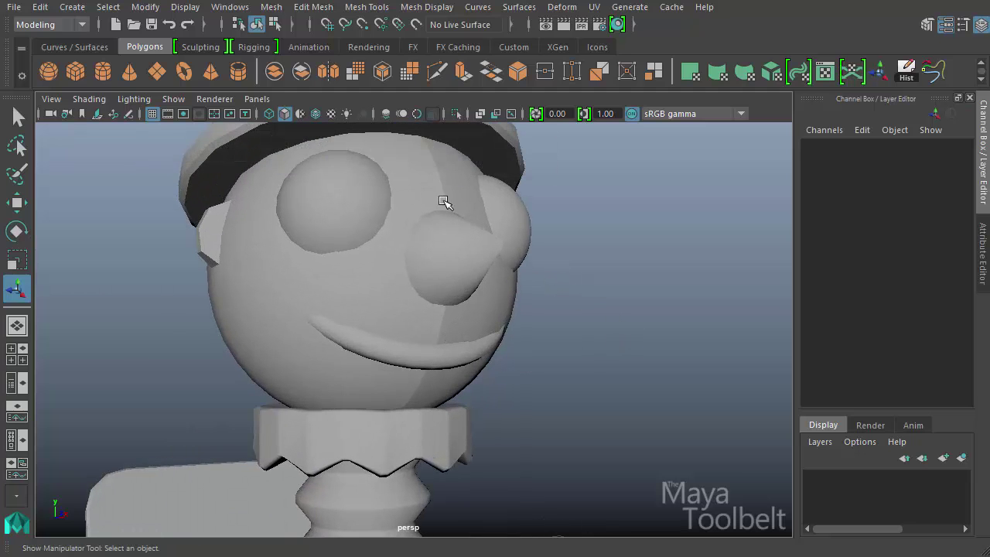
alt+drag(514, 297, 489, 287)
click(489, 287)
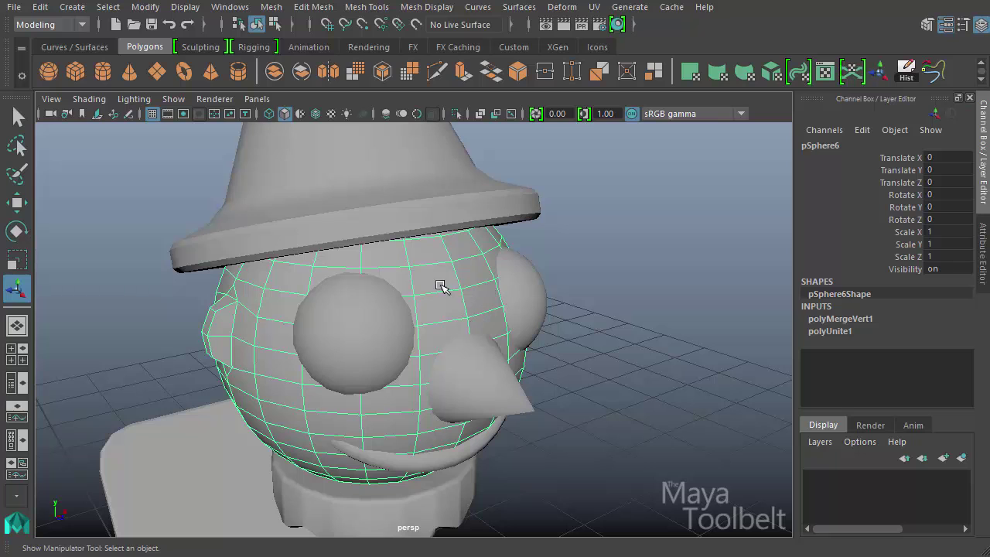
mouse_move(441, 286)
alt+mouse_down()
mouse_move(492, 300)
mouse_move(448, 303)
alt+mouse_up()
click(426, 7)
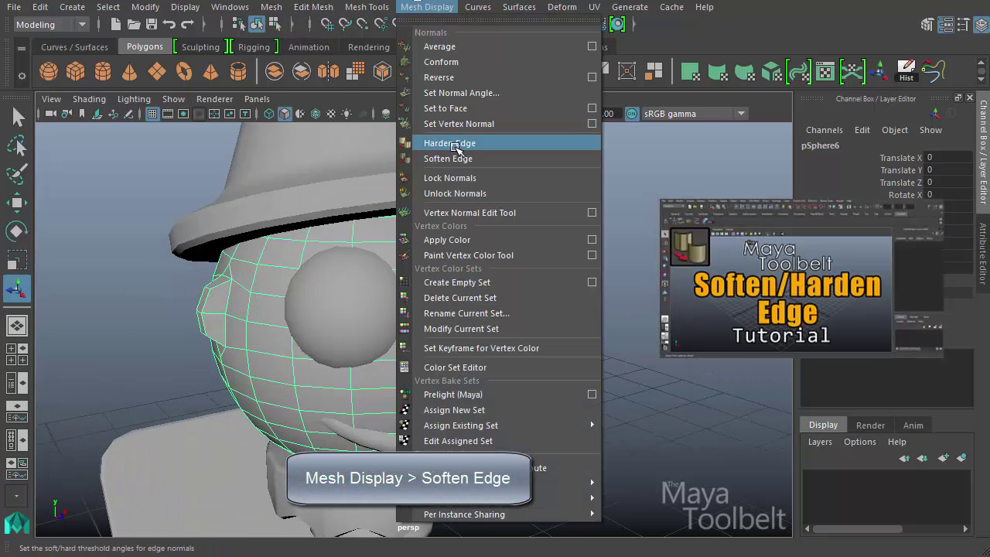
click(449, 159)
click(590, 239)
mouse_move(590, 238)
alt+mouse_down()
mouse_move(559, 348)
mouse_move(498, 365)
mouse_move(542, 395)
mouse_move(635, 400)
mouse_move(842, 382)
mouse_move(876, 358)
mouse_move(870, 325)
mouse_move(616, 332)
mouse_move(466, 382)
mouse_move(634, 383)
alt+mouse_up()
click(429, 319)
click(527, 388)
- Select both eyes and move them along their object axis into the head, to about 0.266, 4.614, 0.337
alt+right_drag(588, 356, 251, 287)
alt+drag(336, 337, 348, 309)
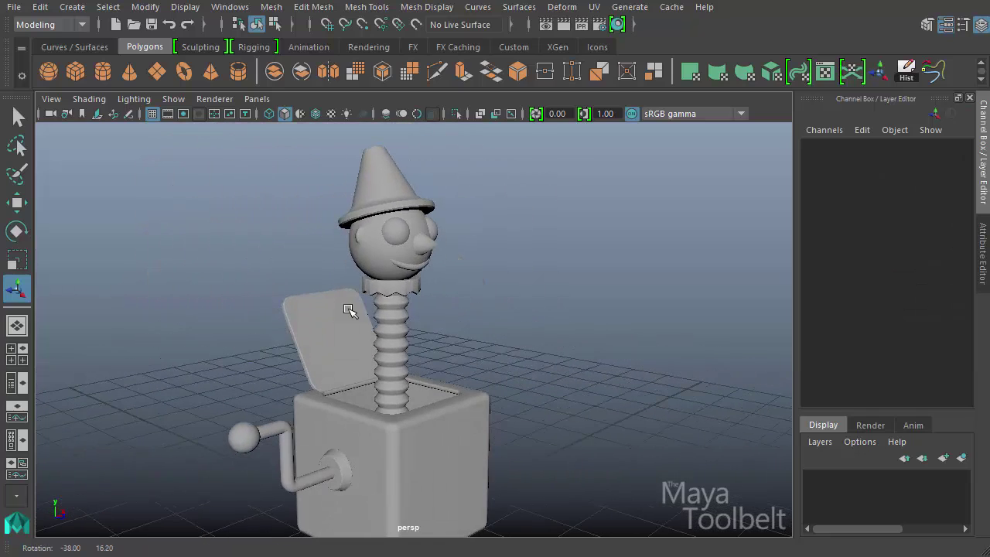
click(400, 243)
alt+drag(400, 244, 271, 298)
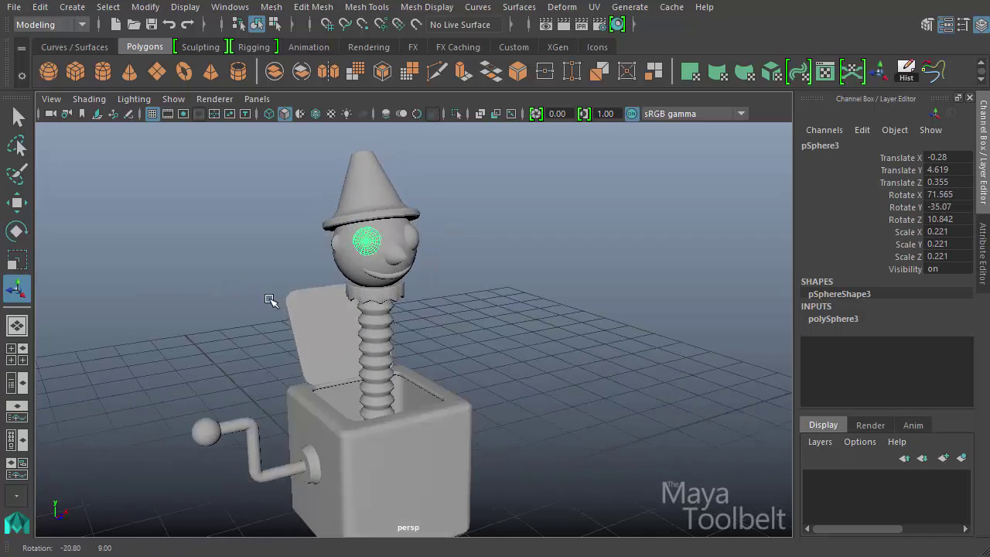
alt+right_drag(272, 298, 579, 398)
alt+drag(579, 398, 590, 269)
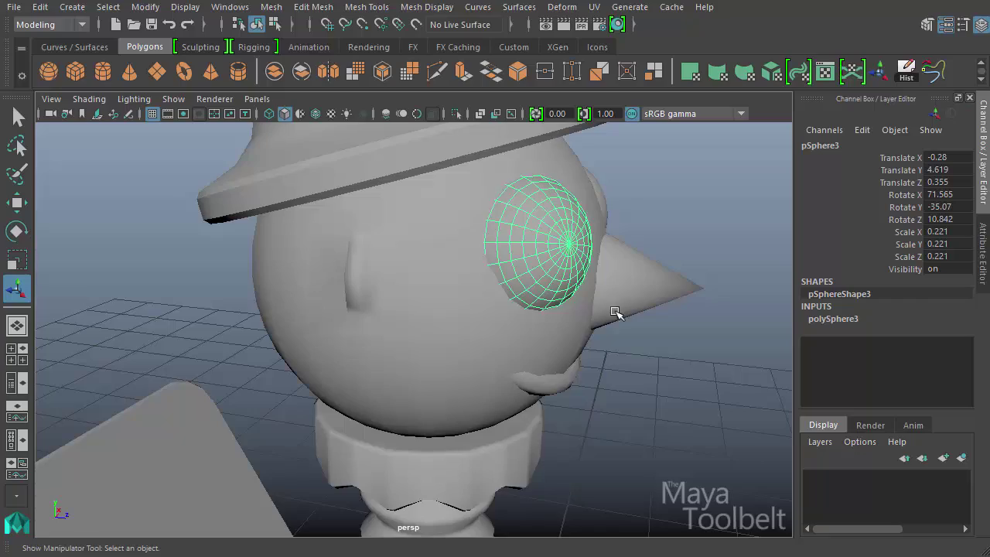
alt+drag(615, 312, 506, 273)
shift+click(476, 243)
key(w)
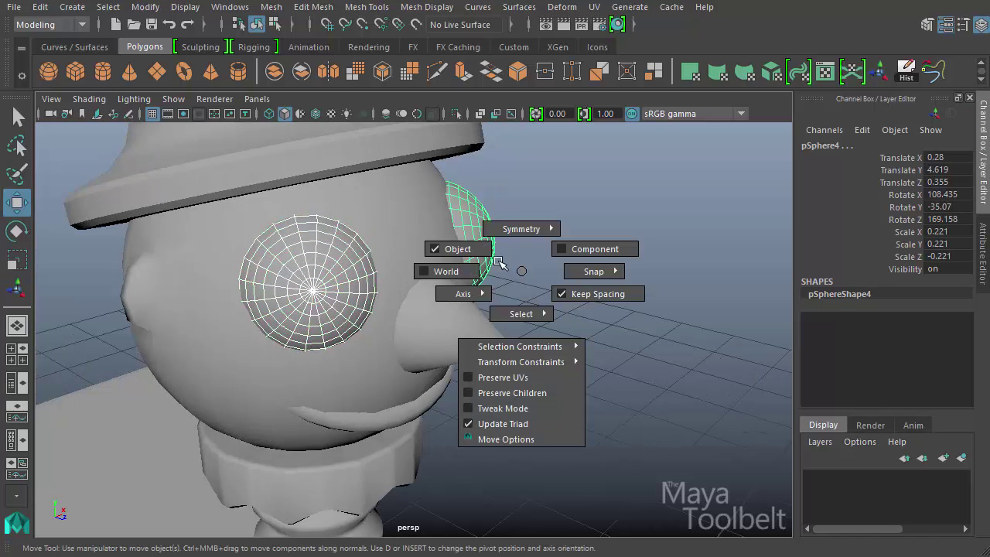
mouse_move(511, 237)
mouse_down()
mouse_move(451, 222)
mouse_move(499, 237)
mouse_move(499, 251)
mouse_move(500, 240)
mouse_up()
key(w)
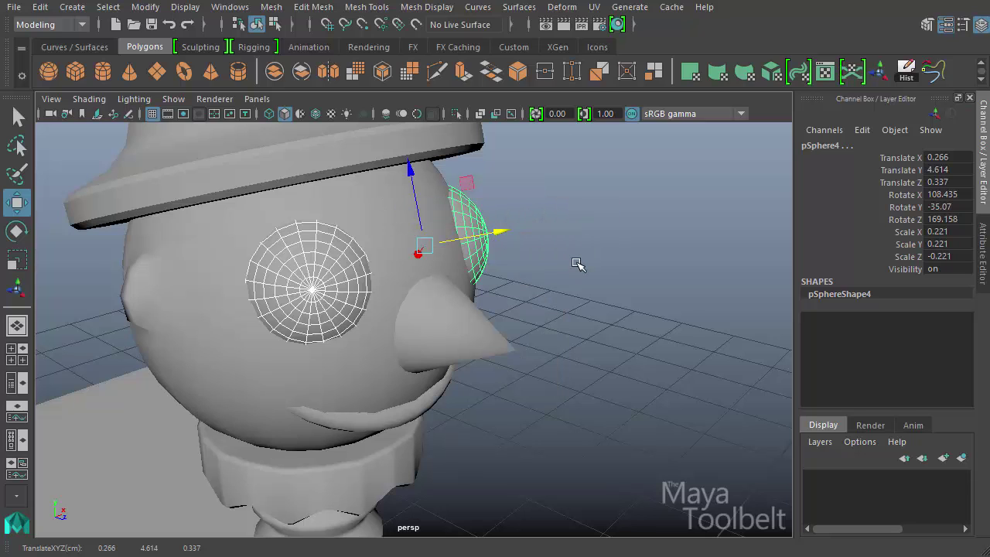
- Keep the Move tool on object axes, push both eyes slightly deeper into the head, and deselect them
key(w)
click(578, 264)
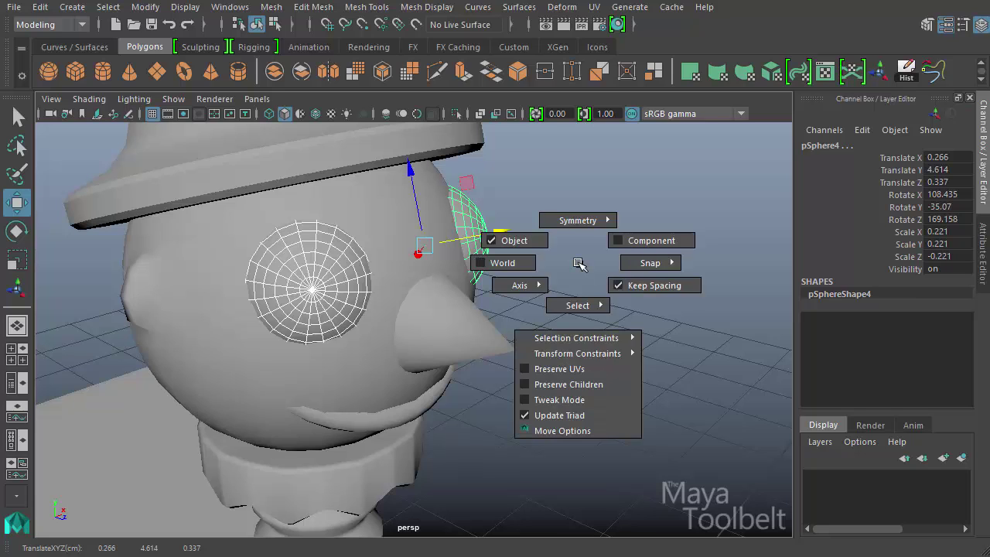
drag(578, 264, 496, 205)
drag(485, 253, 501, 235)
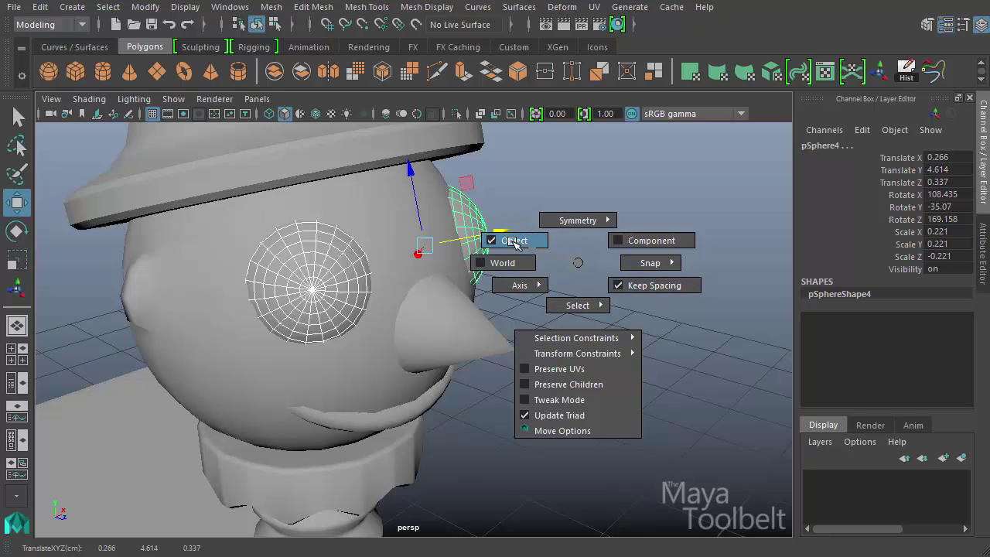
mouse_move(537, 246)
mouse_down()
mouse_move(497, 258)
mouse_move(537, 246)
mouse_move(526, 254)
mouse_up()
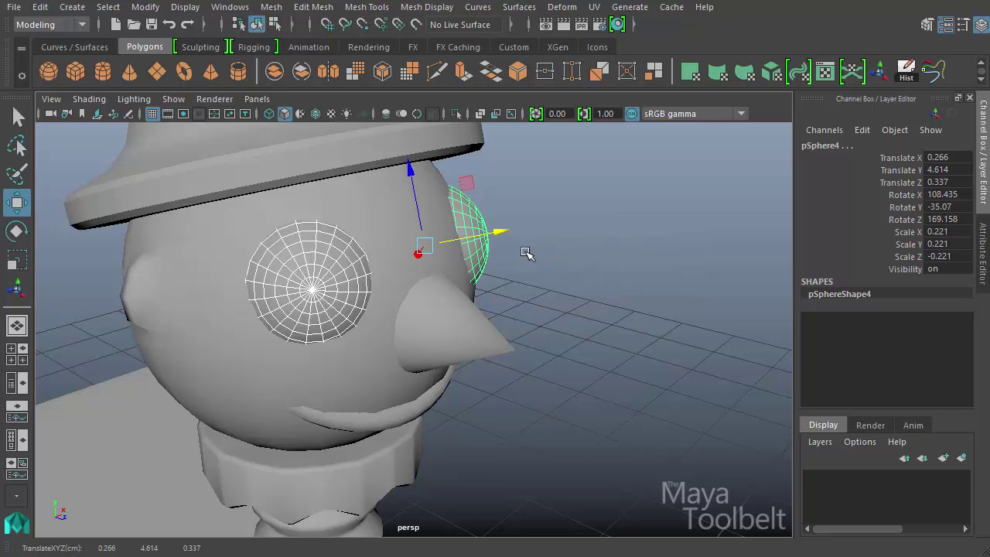
alt+drag(536, 297, 474, 317)
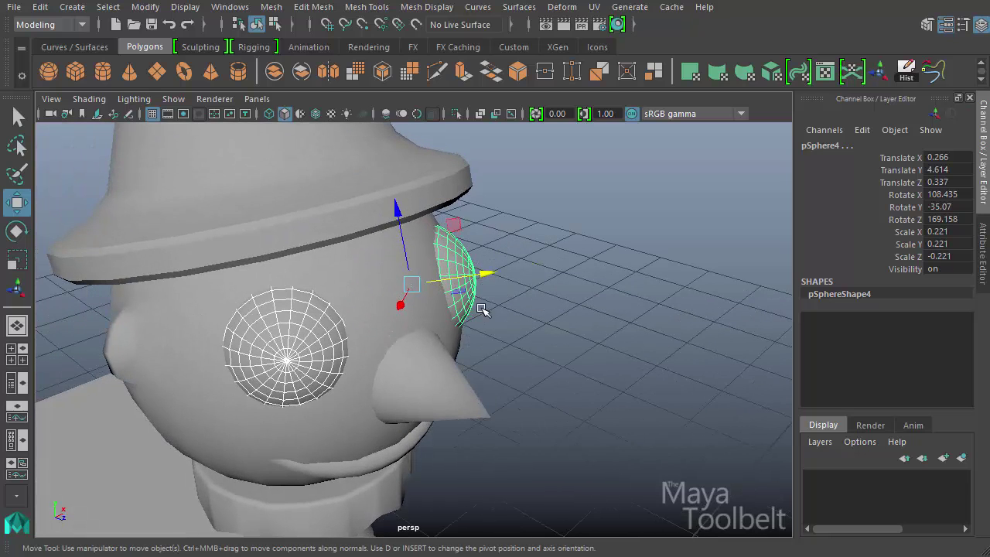
drag(484, 280, 480, 274)
click(527, 312)
- Examine the head and the whole jack-in-the-box model from several angles and distances
alt+drag(534, 316, 402, 309)
alt+right_drag(402, 309, 271, 250)
alt+drag(272, 250, 455, 376)
alt+middle_drag(455, 375, 456, 286)
alt+right_drag(456, 286, 319, 263)
alt+drag(319, 263, 201, 322)
alt+right_drag(201, 323, 401, 365)
alt+drag(400, 365, 442, 294)
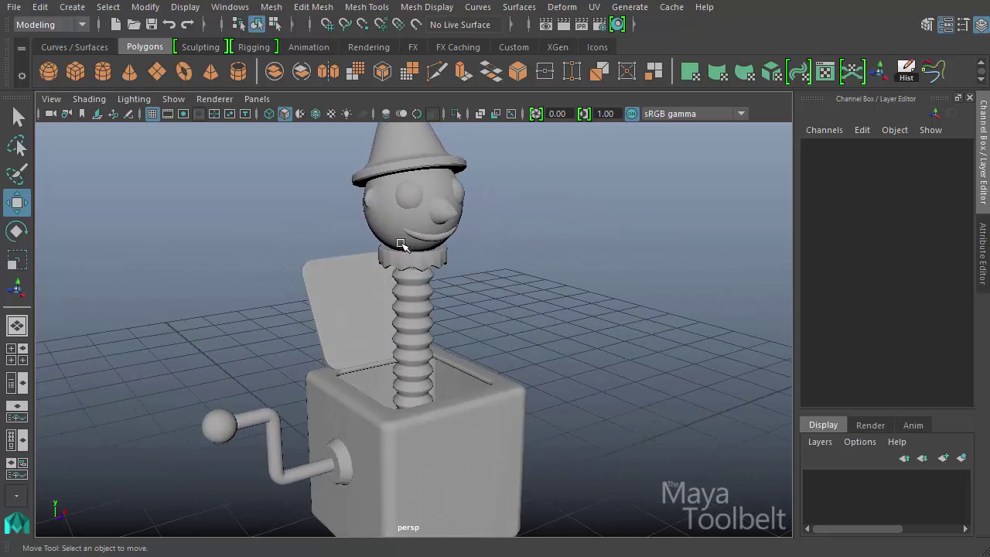
click(385, 222)
click(538, 284)
alt+drag(541, 325, 533, 304)
alt+middle_drag(532, 305, 506, 291)
alt+drag(506, 291, 521, 317)
alt+right_drag(521, 317, 449, 320)
alt+drag(376, 334, 523, 364)
- Insert a horizontal edge loop around the box just below its upper rim
click(470, 380)
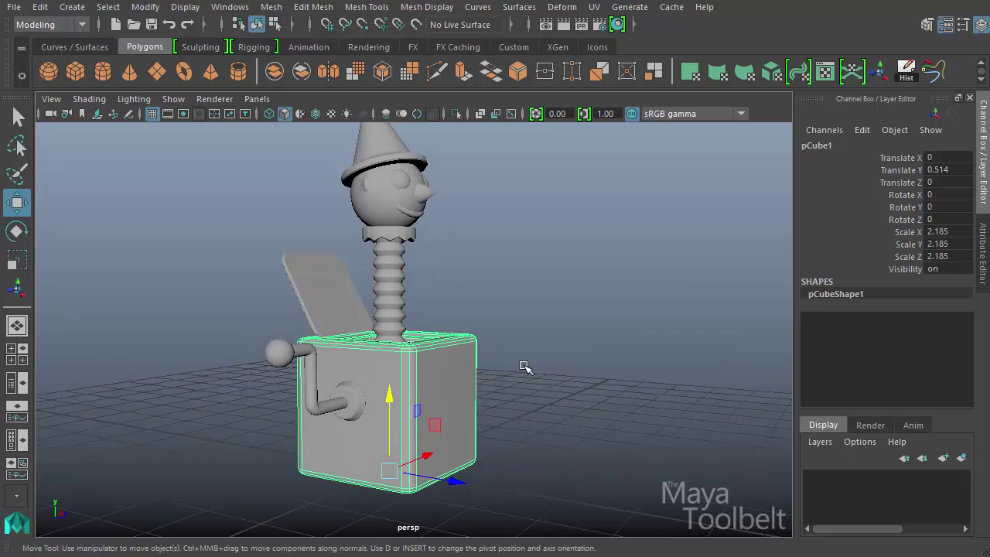
alt+middle_drag(523, 364, 453, 295)
alt+right_drag(452, 295, 544, 336)
alt+middle_drag(544, 336, 460, 360)
alt+drag(459, 360, 490, 304)
click(313, 7)
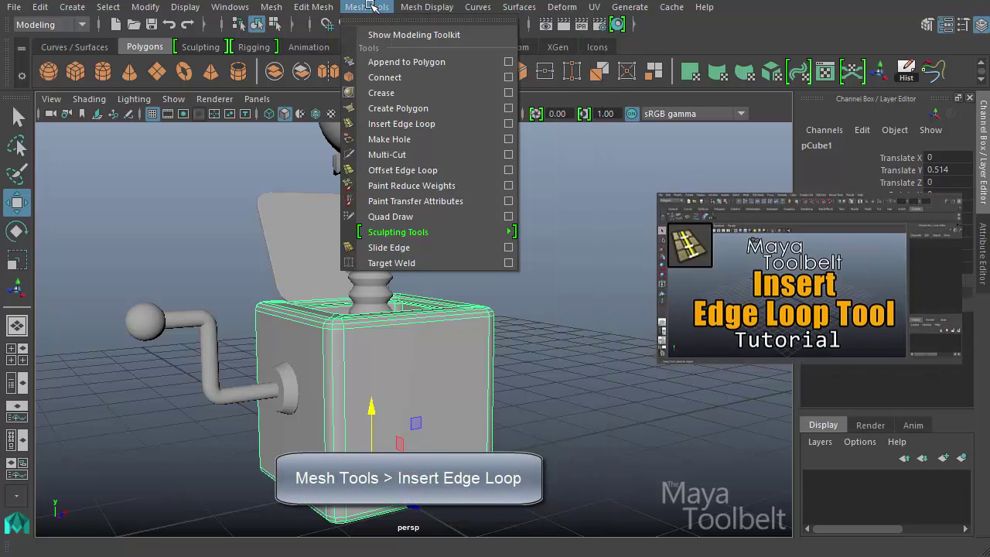
click(401, 124)
alt+drag(358, 300, 323, 334)
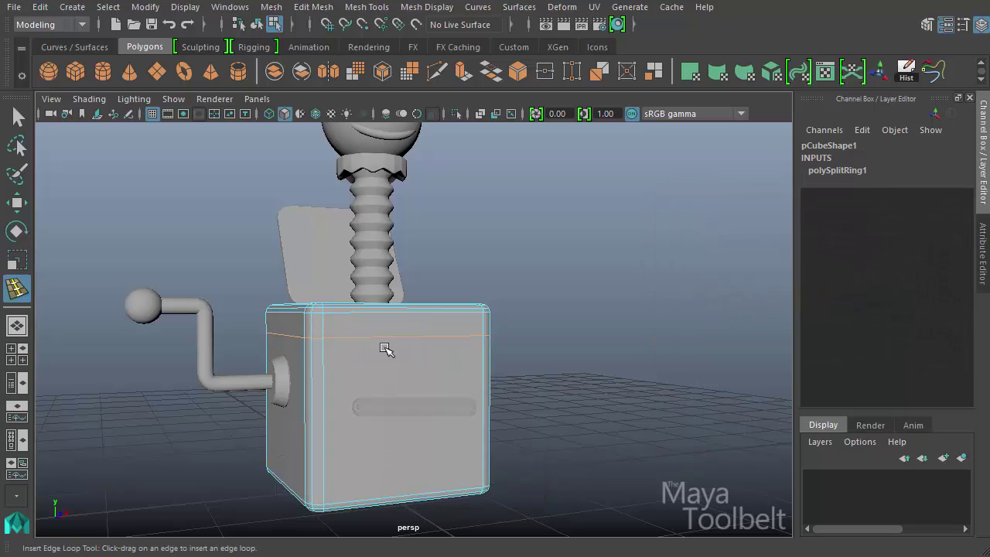
- Set the new edge loop's Weight to 0.9 to place it closer to the box's upper rim
click(835, 171)
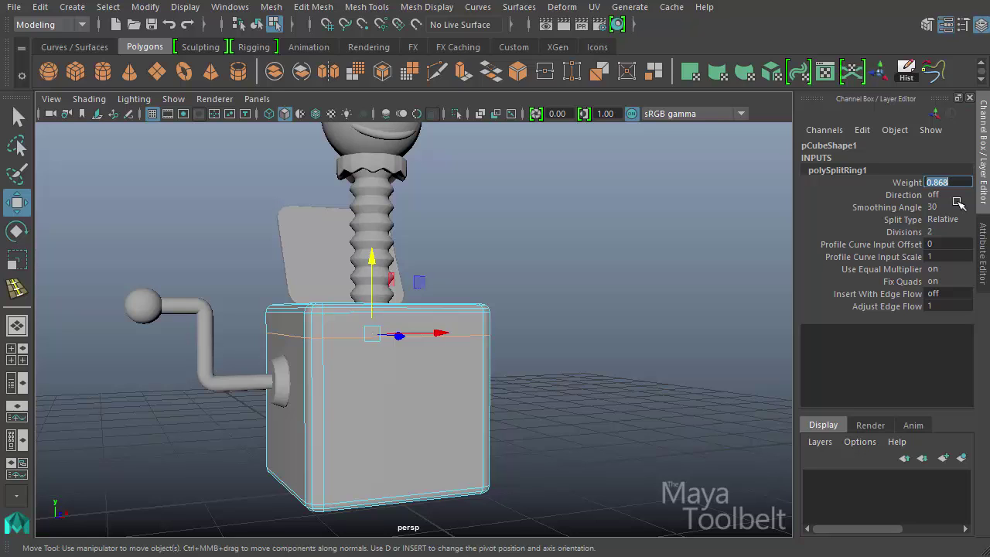
key(Return)
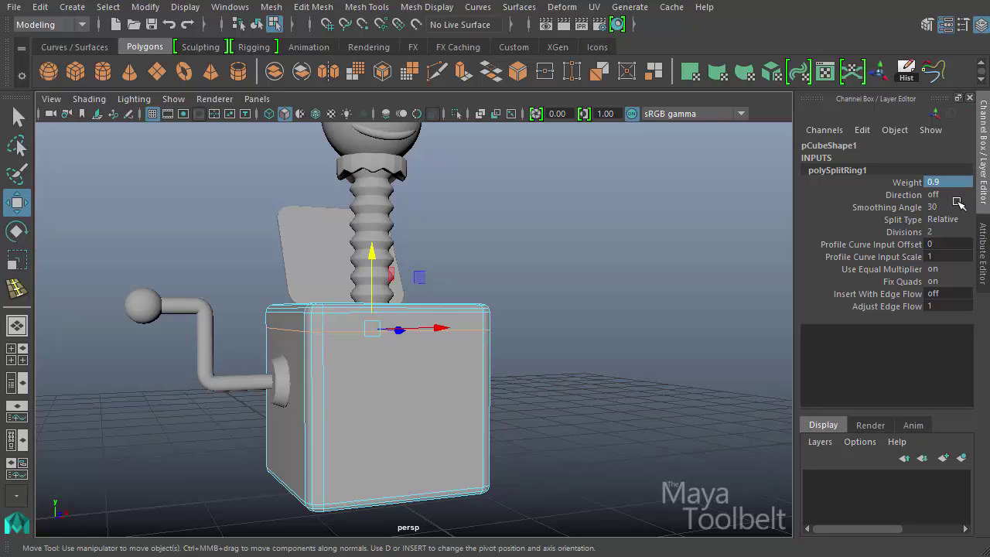
alt+drag(602, 224, 442, 385)
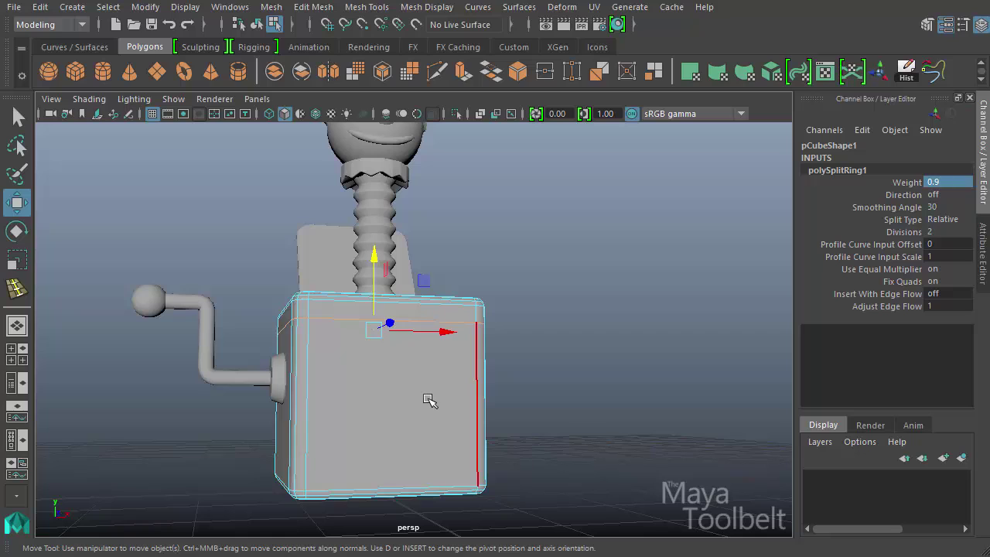
- Insert a horizontal edge loop around the box near its base and set its Weight to 0.1
shift+right_drag(392, 419, 315, 411)
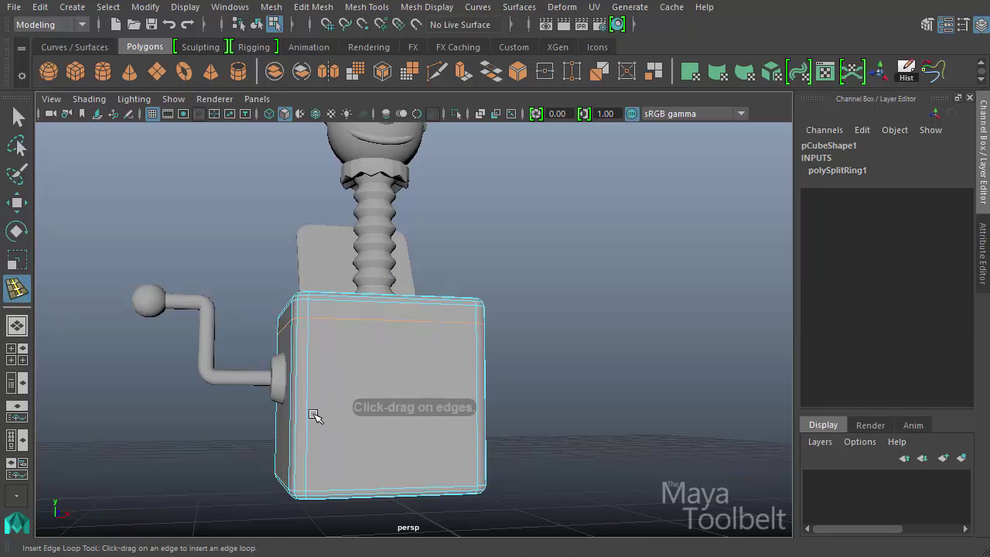
click(327, 465)
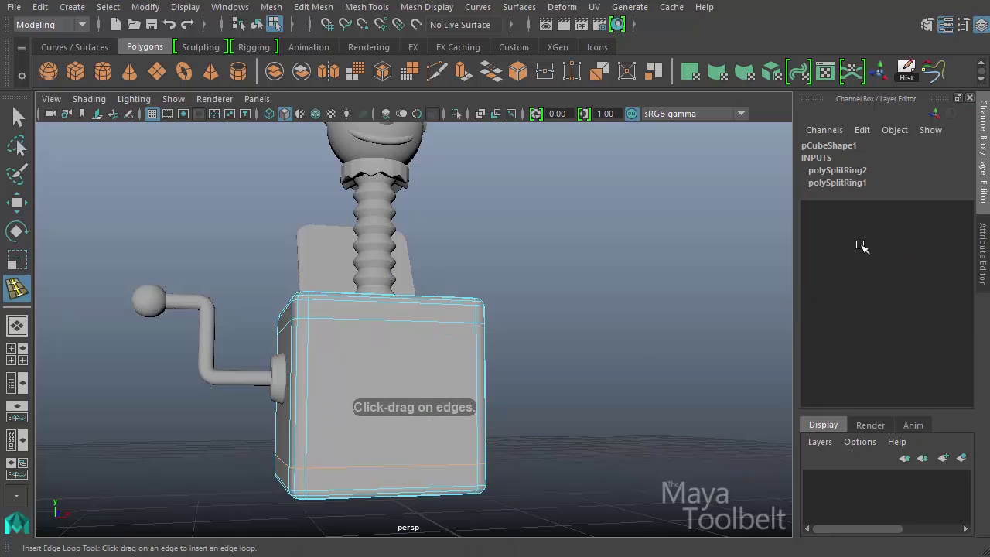
key(w)
click(851, 169)
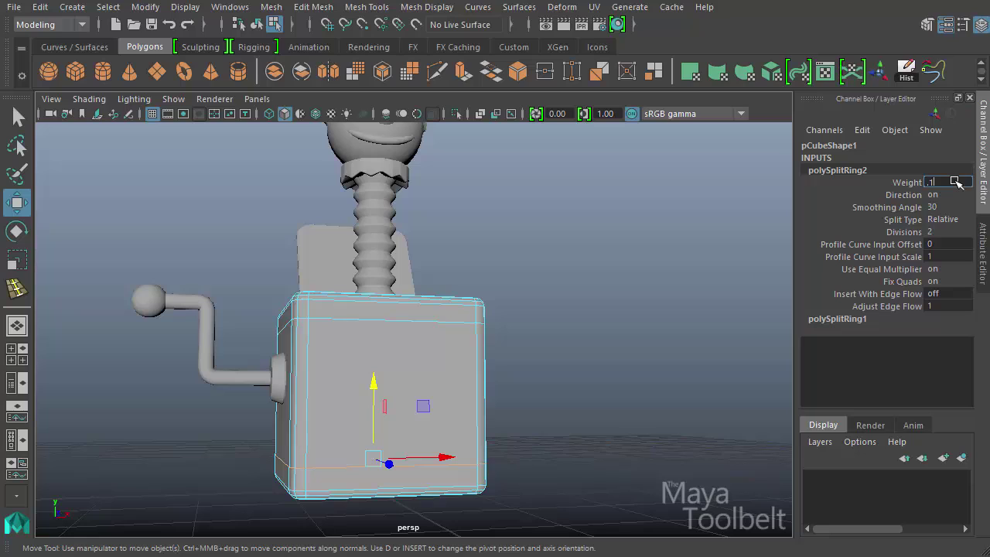
click(956, 182)
text(.1)
key(Return)
- Compare the loop spacing on the box from several angles and try a Weight of 0.15 for the lower edge loop
alt+drag(521, 341, 458, 371)
alt+drag(487, 338, 475, 316)
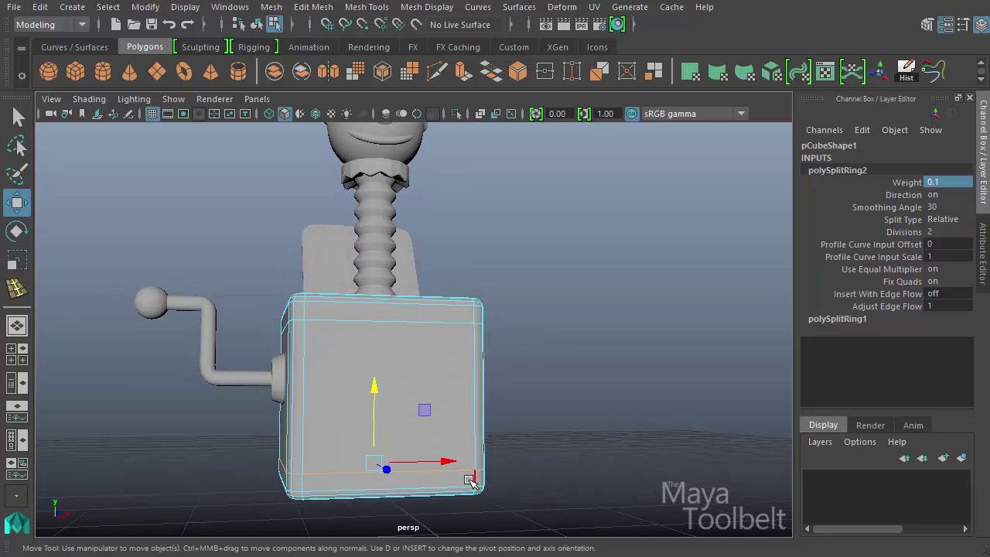
alt+drag(522, 439, 582, 404)
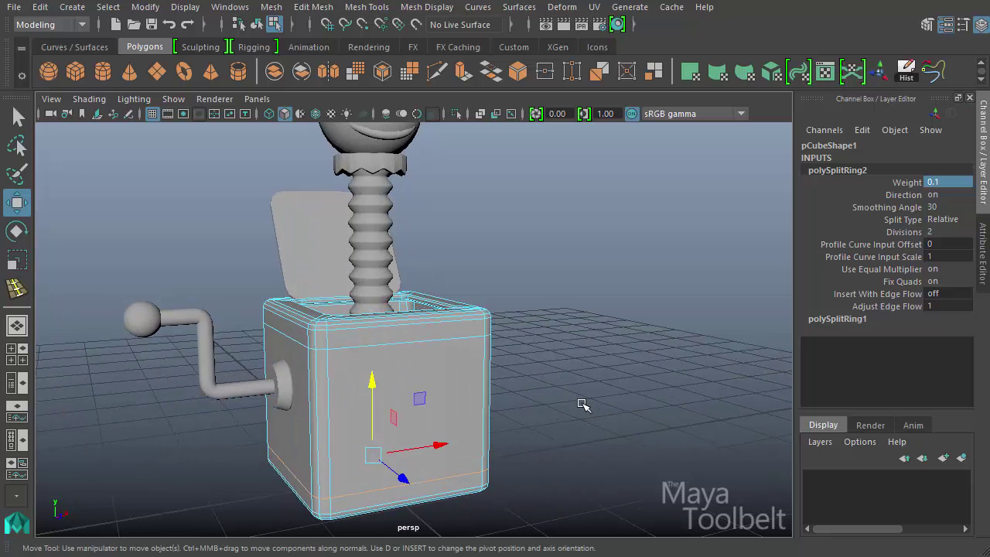
alt+drag(548, 369, 625, 370)
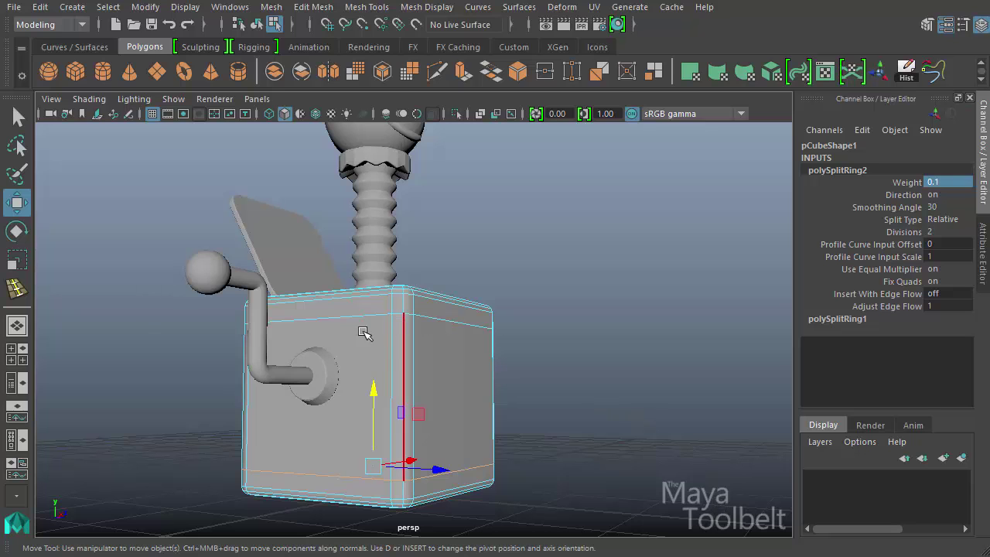
alt+drag(360, 332, 354, 295)
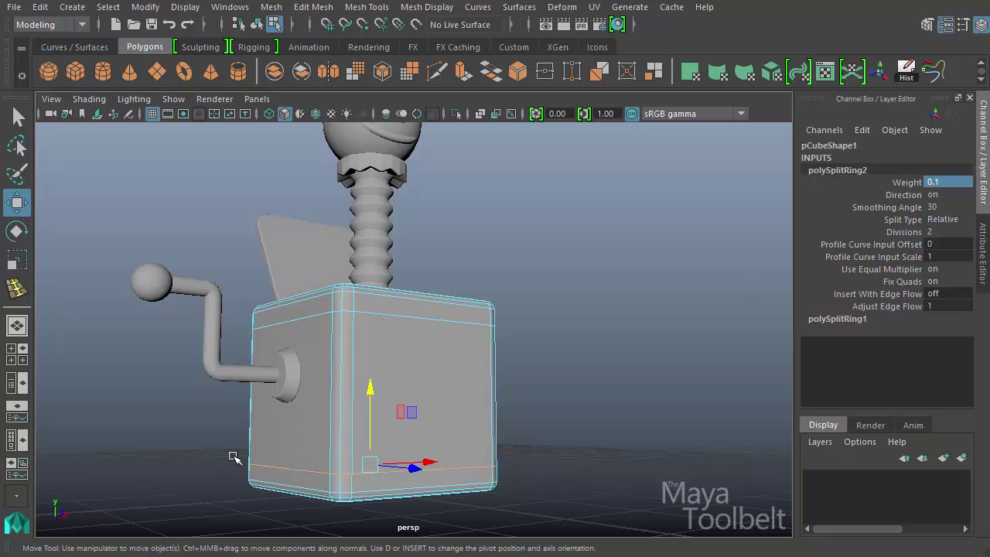
alt+drag(486, 446, 473, 438)
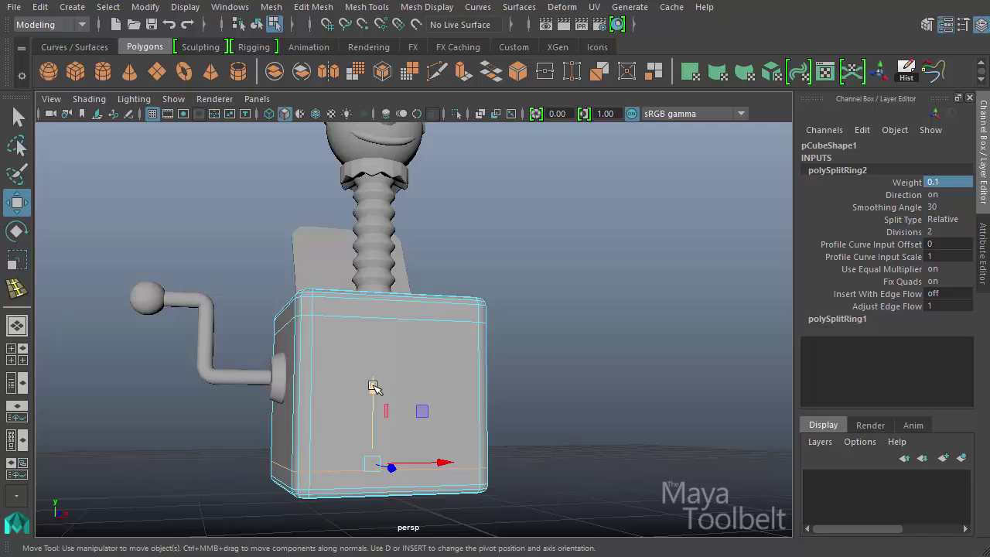
alt+drag(374, 387, 402, 399)
click(956, 182)
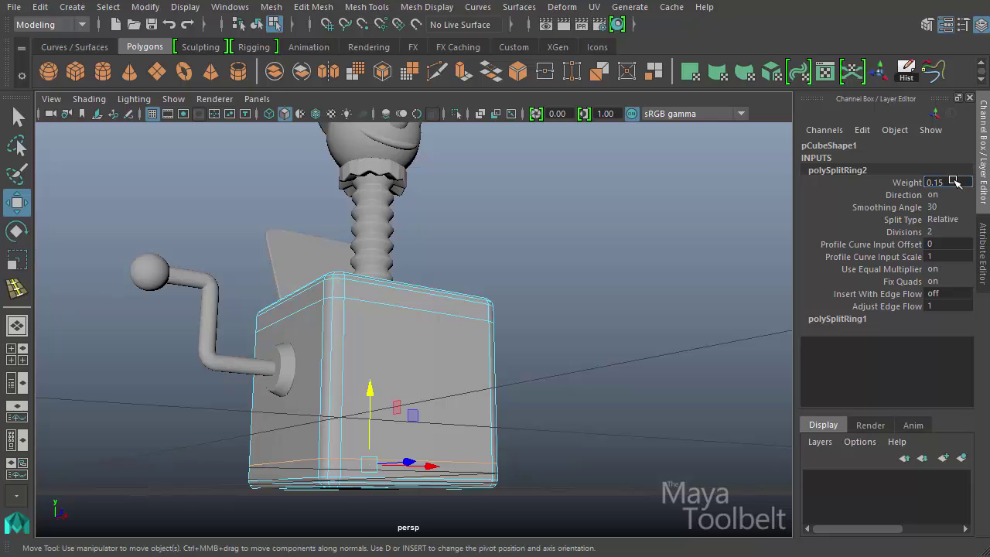
key(Return)
- Set the lower edge loop's Weight to 0.13, return to object mode and deselect the box
alt+drag(647, 376, 542, 362)
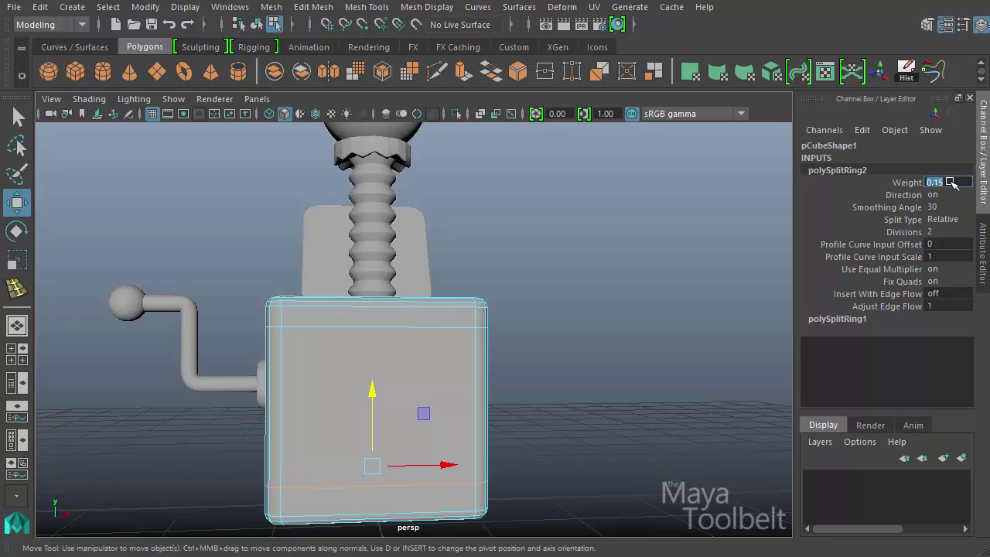
key(Return)
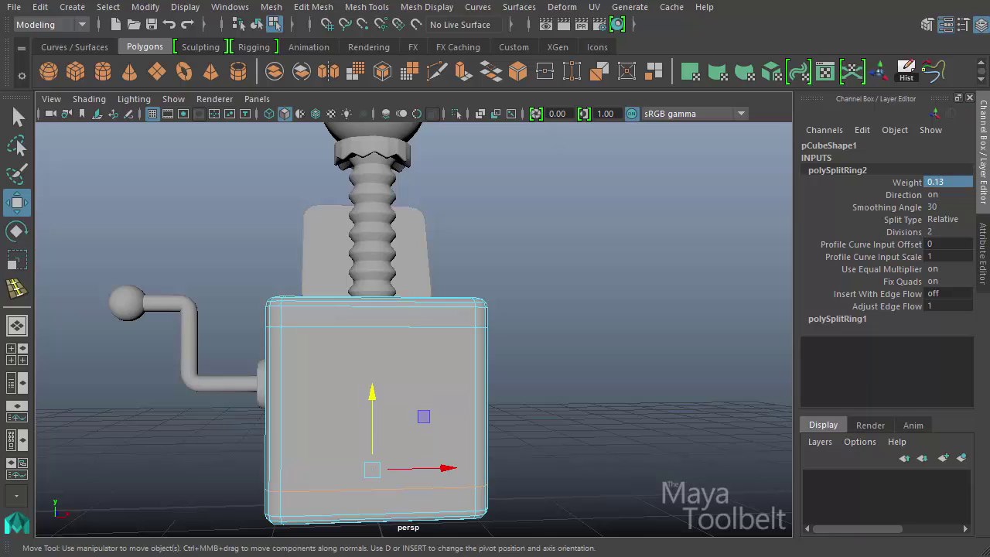
alt+drag(597, 358, 595, 304)
alt+drag(521, 310, 404, 146)
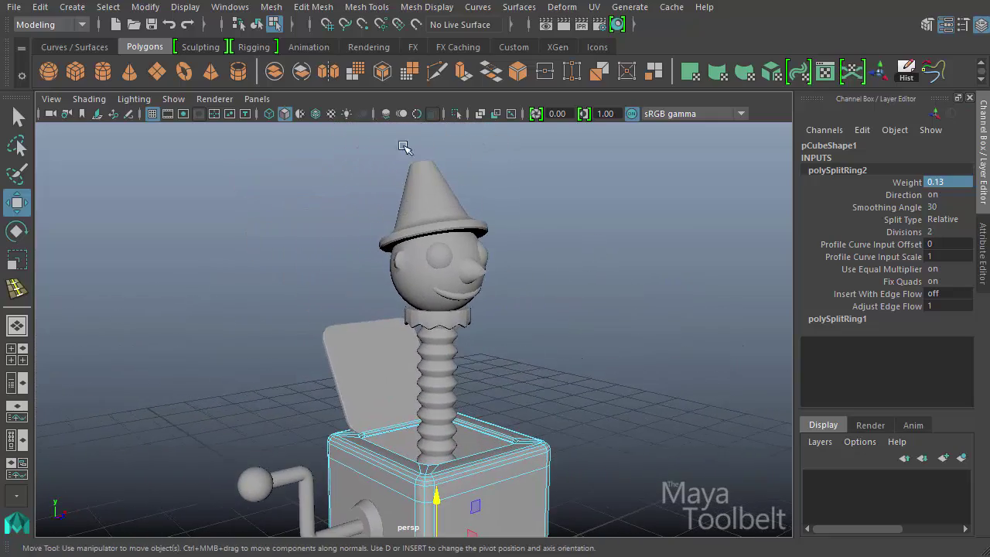
key(F8)
click(555, 158)
- Select all parts of the jack-in-the-box, delete their construction history, and deselect them
alt+drag(555, 158, 470, 392)
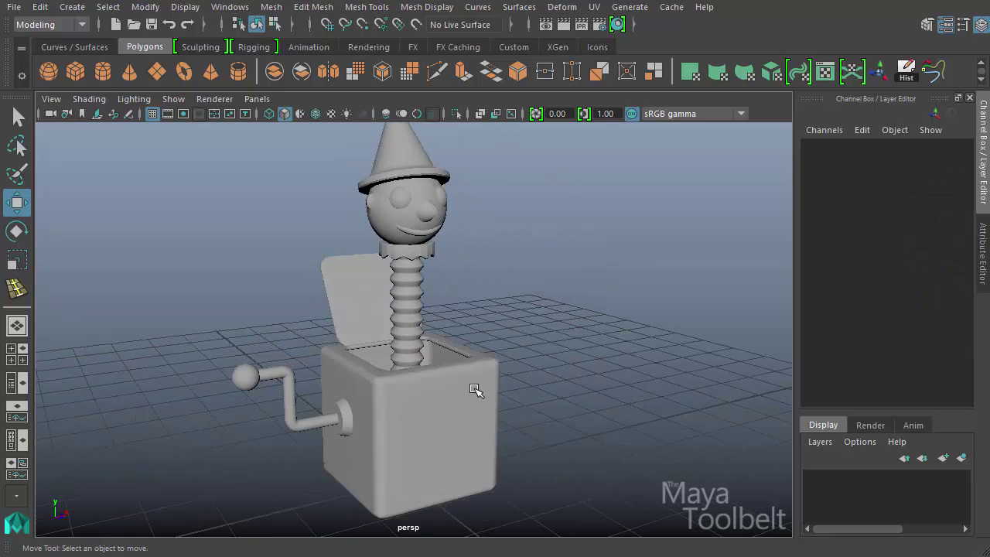
click(474, 389)
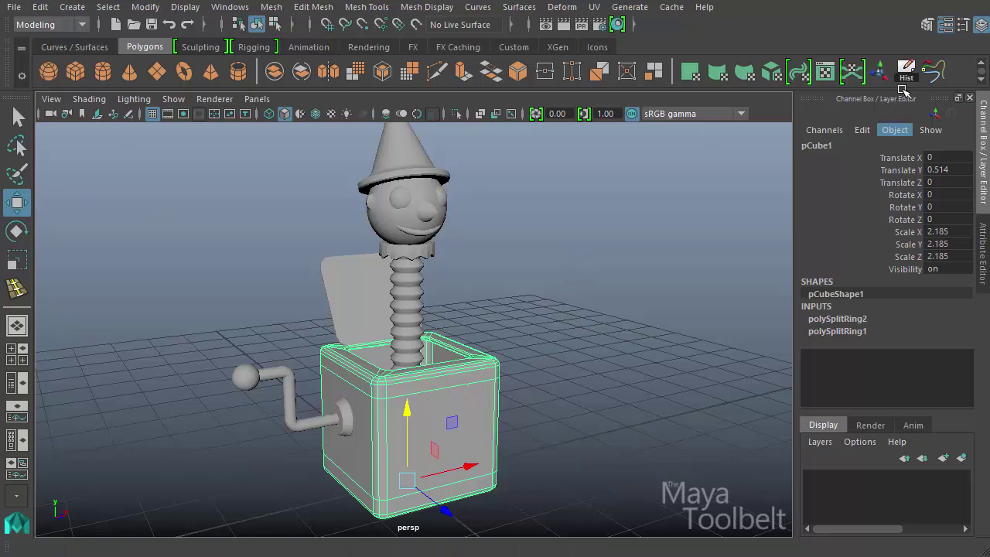
drag(550, 513, 380, 242)
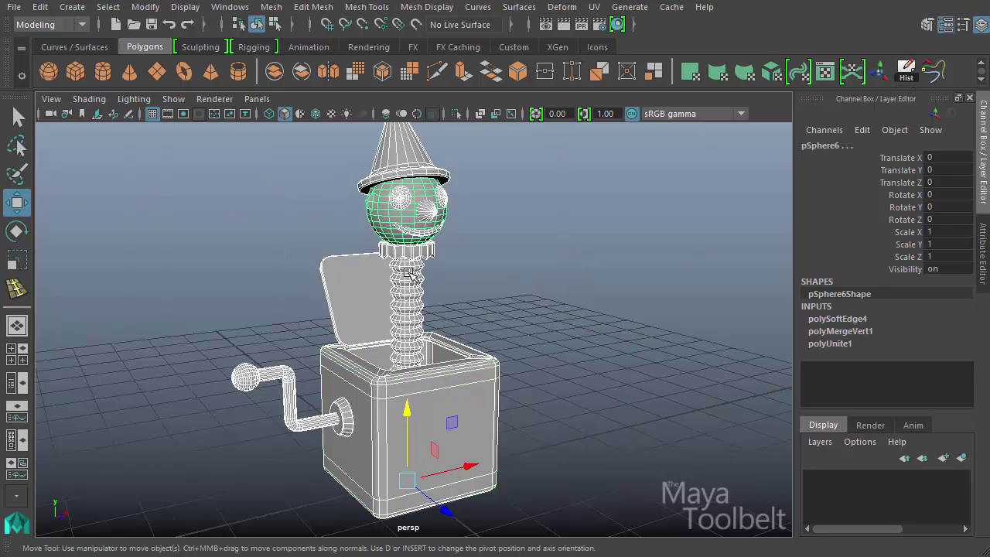
click(121, 211)
click(14, 7)
click(69, 69)
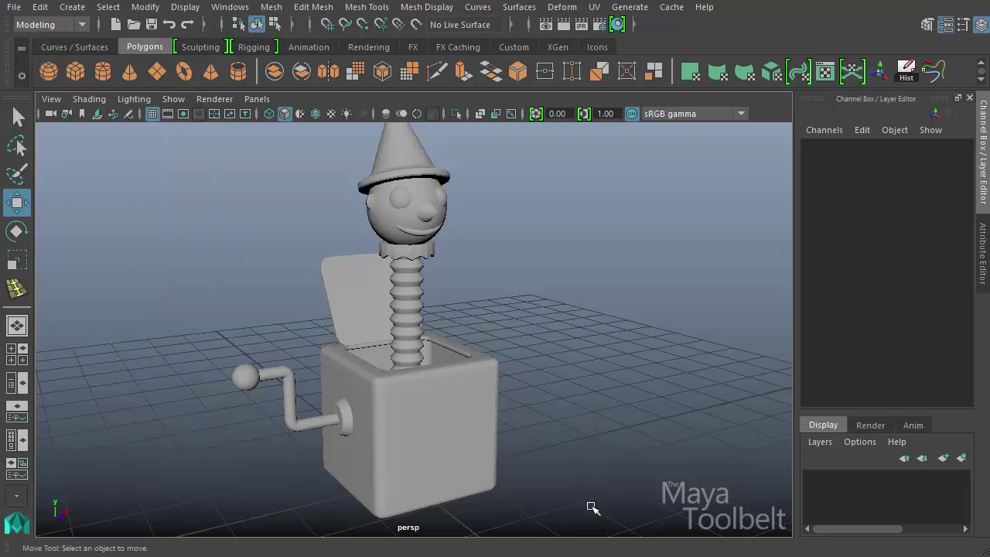
drag(592, 507, 371, 232)
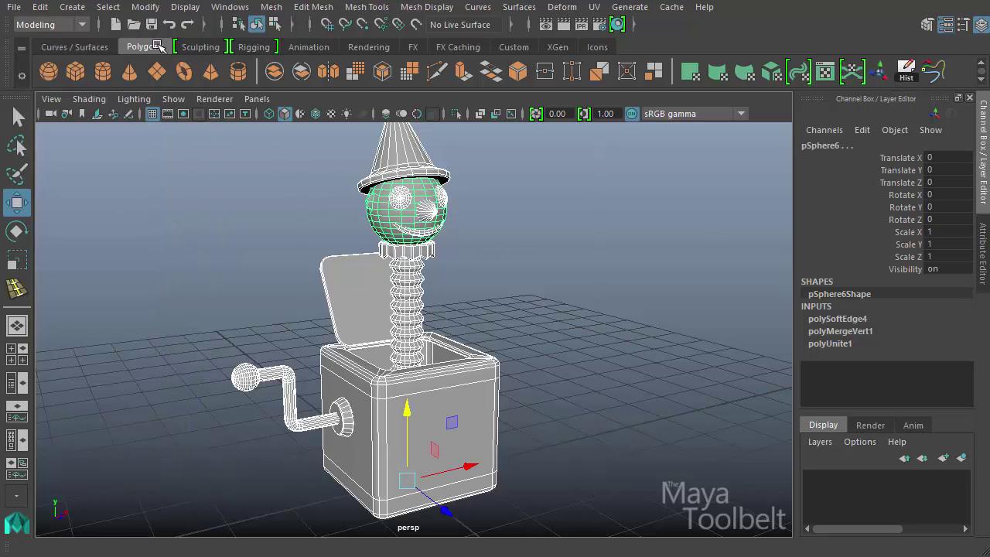
click(906, 72)
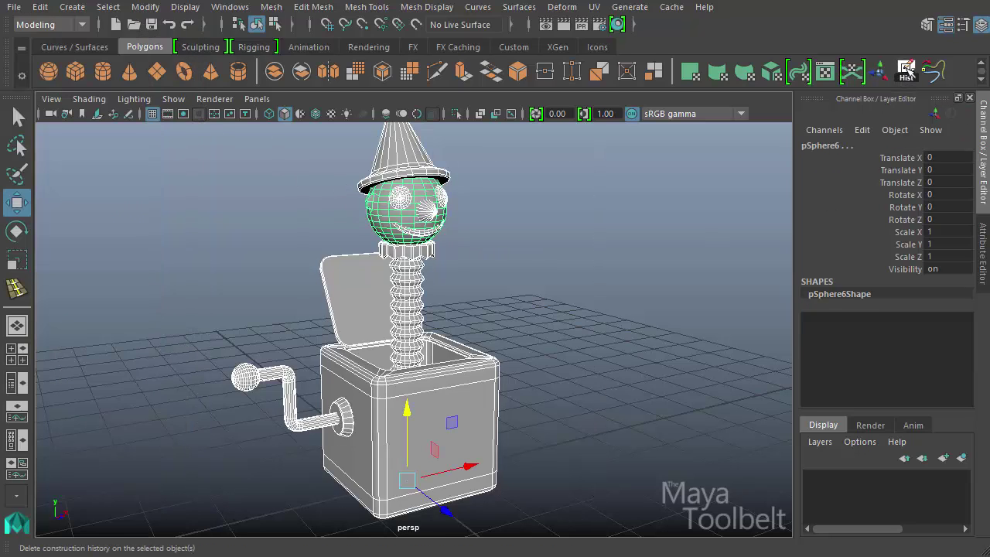
click(556, 277)
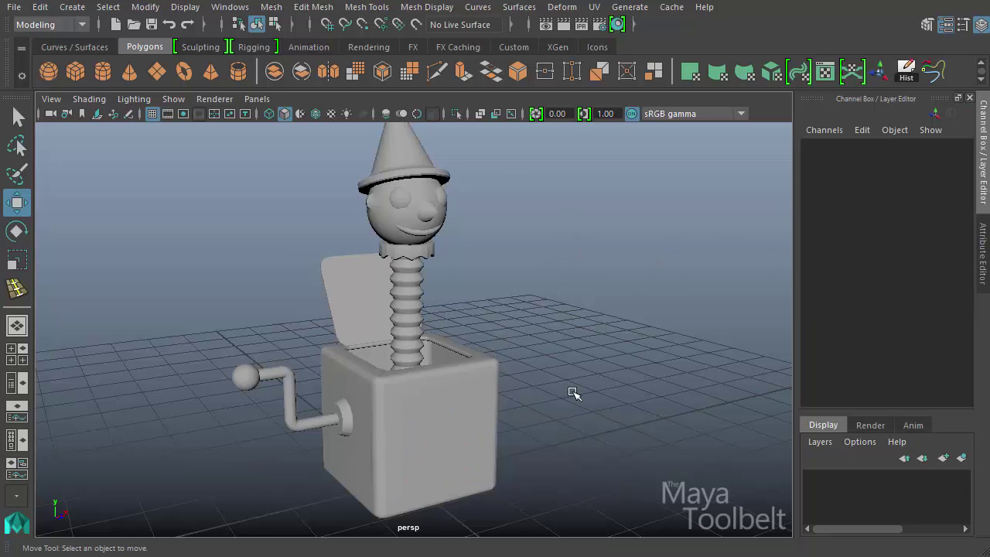
- Try rotating the box's lid about its hinge, undo the rotation, and return to the Move tool
alt+drag(572, 393, 673, 395)
click(345, 298)
alt+right_drag(408, 364, 517, 399)
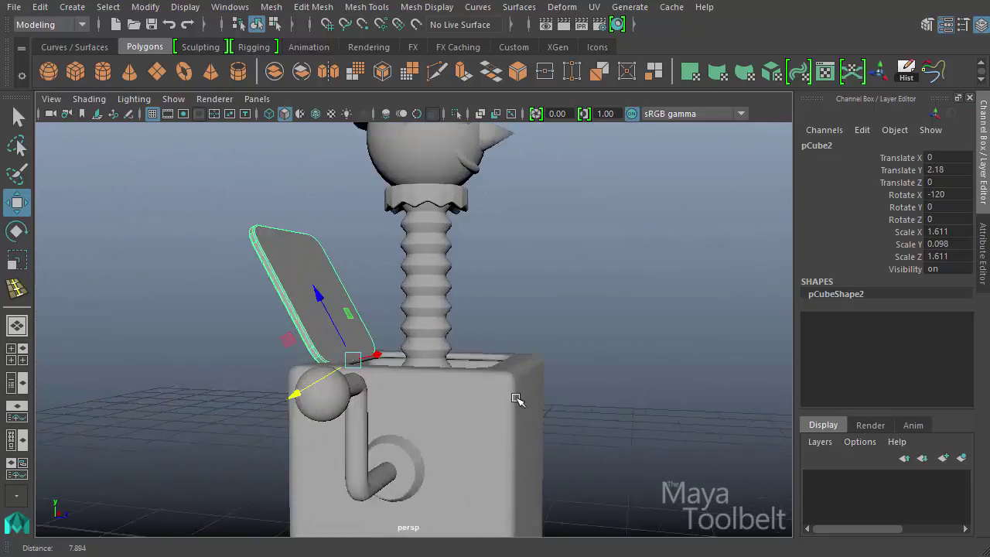
alt+drag(516, 398, 430, 345)
alt+drag(325, 310, 364, 363)
key(e)
drag(350, 301, 448, 327)
key(ctrl+z)
alt+drag(533, 311, 574, 343)
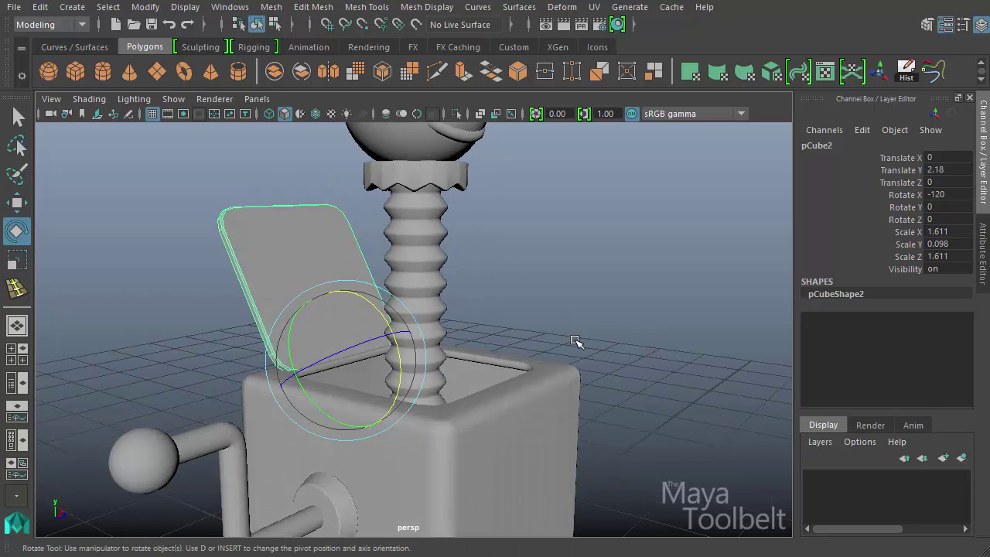
key(w)
click(629, 376)
- Select the box as a whole object and assign it a new Blinn material
alt+drag(629, 376, 246, 379)
alt+middle_drag(189, 388, 237, 375)
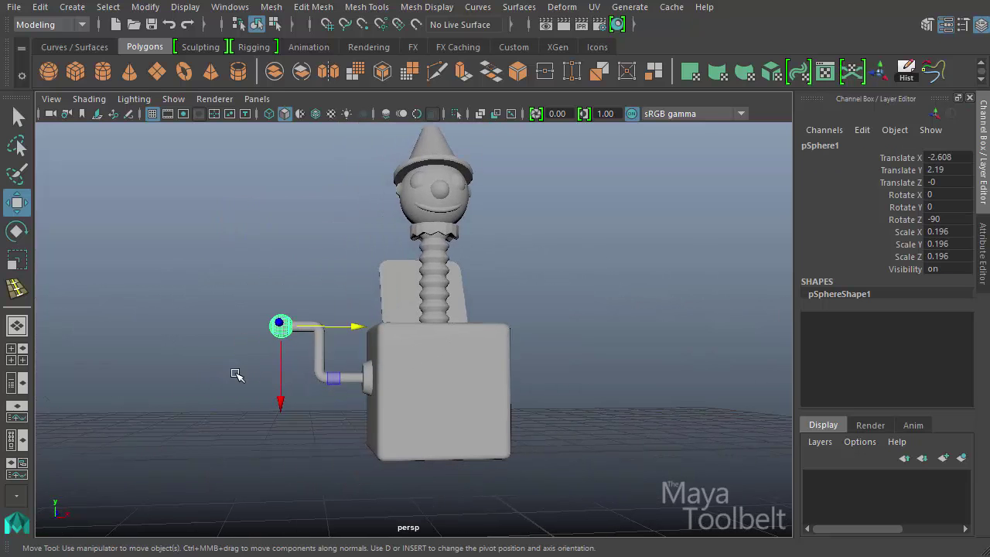
alt+drag(516, 341, 441, 398)
click(464, 348)
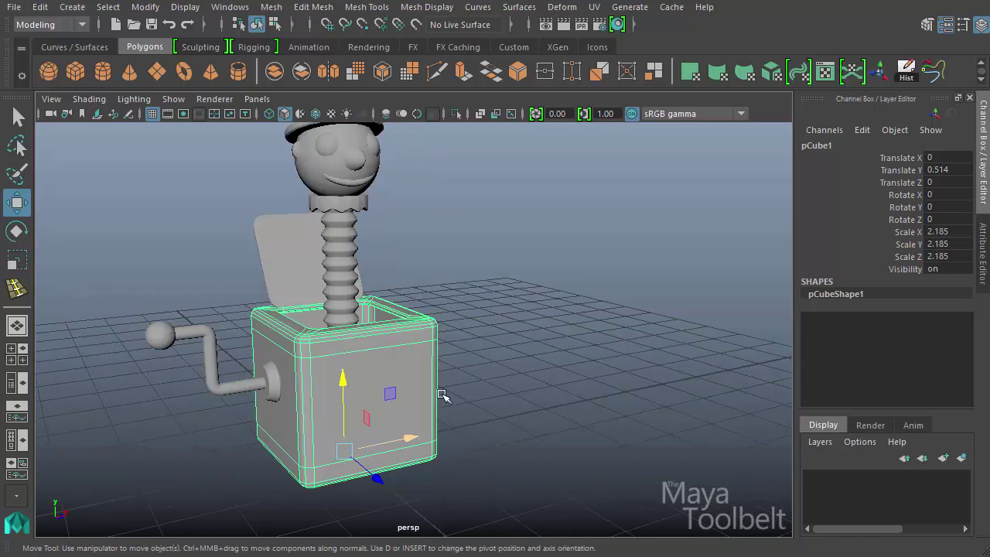
right_click(410, 365)
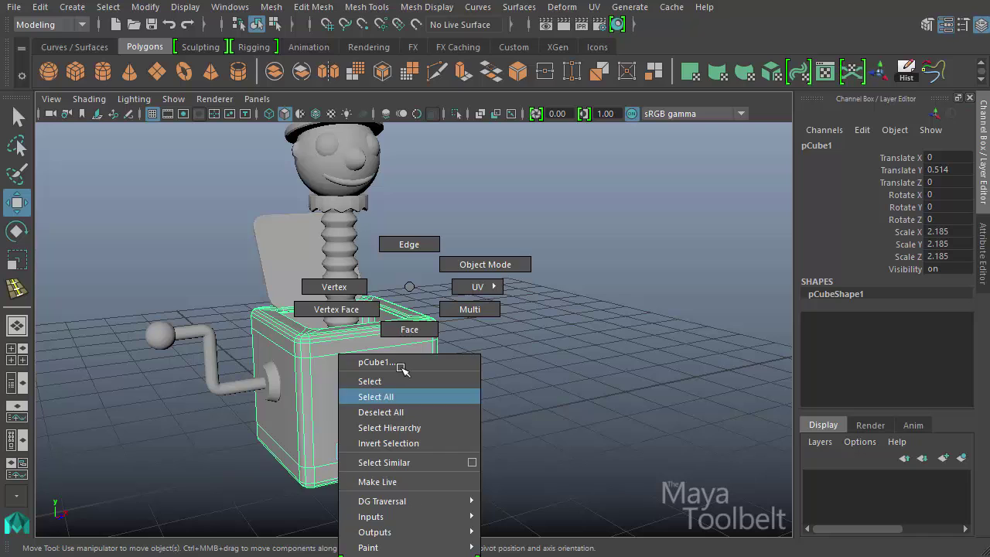
click(407, 329)
alt+middle_drag(517, 325, 409, 162)
click(274, 26)
click(257, 26)
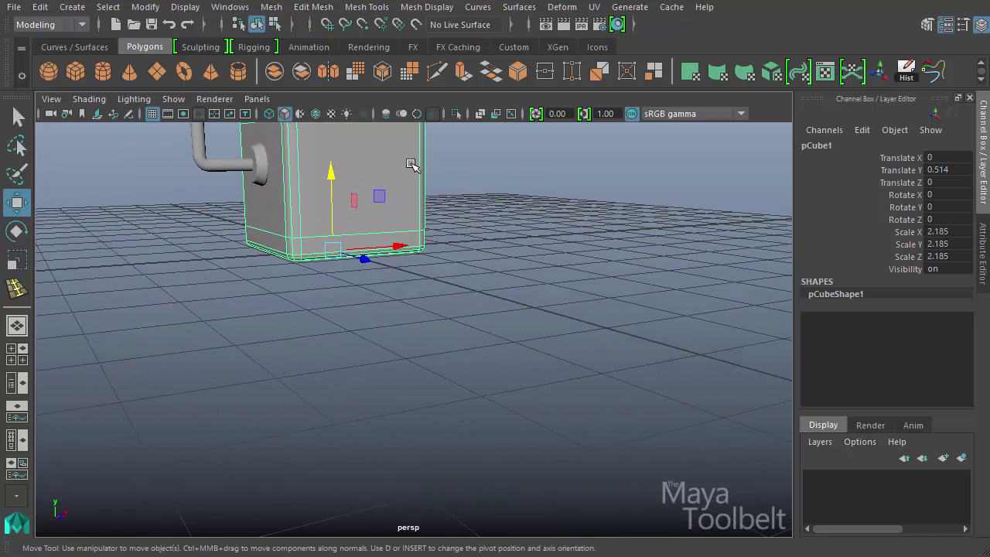
right_drag(404, 156, 392, 539)
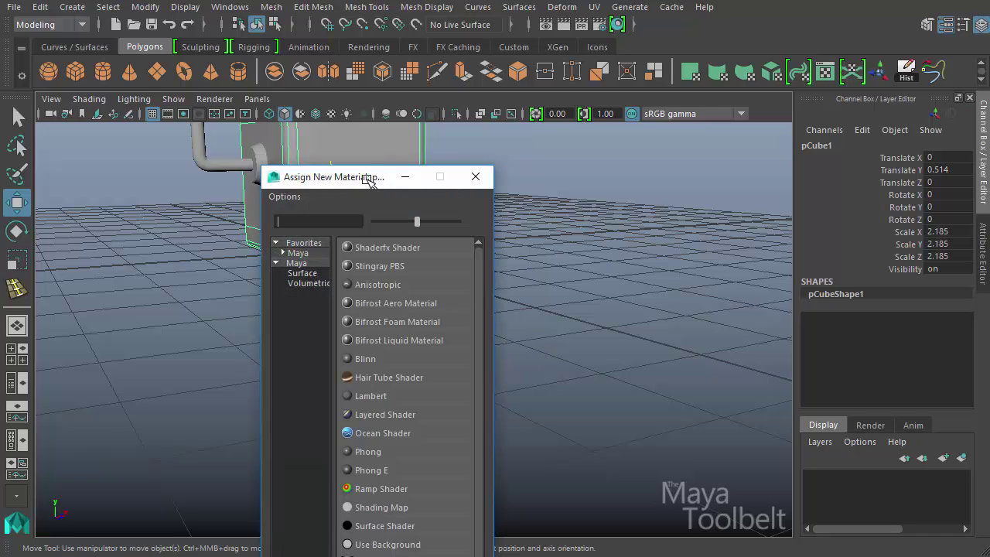
drag(366, 177, 502, 13)
scroll(267, 373, down, 5)
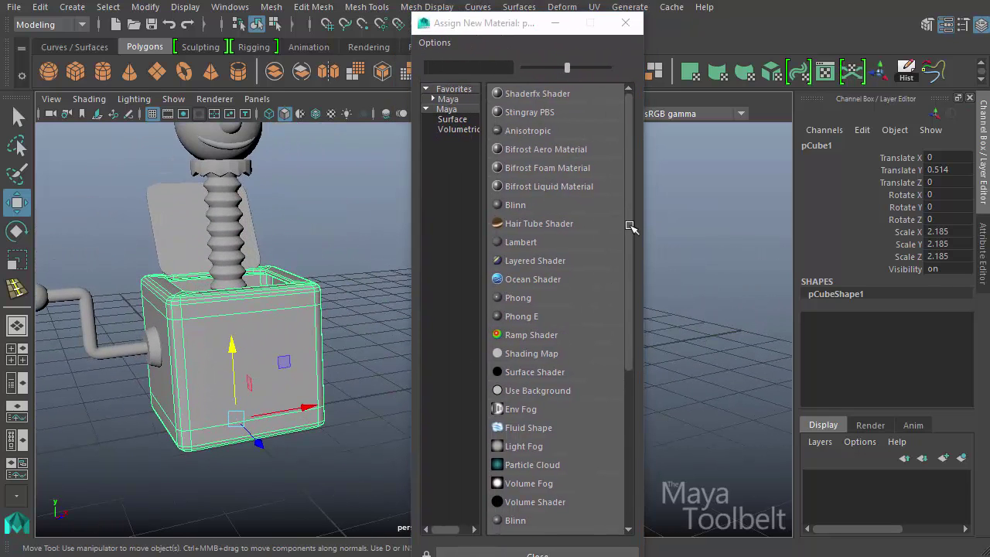
click(515, 205)
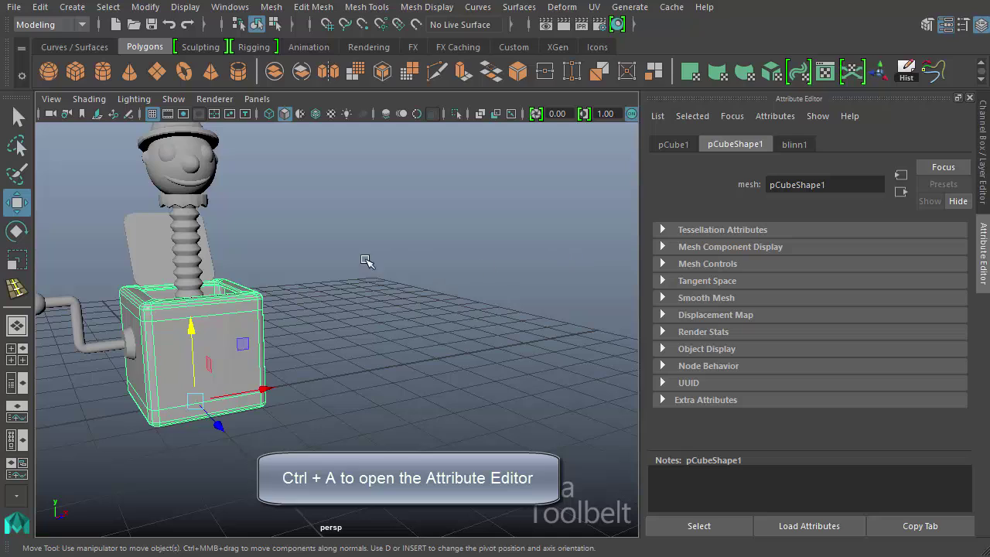
- Set the color of the box's Blinn material to a darkened yellow with hue 60, saturation 1 and value about 0.576
alt+drag(326, 293, 327, 307)
alt+middle_drag(327, 307, 408, 336)
alt+right_drag(408, 336, 471, 360)
alt+drag(471, 360, 526, 301)
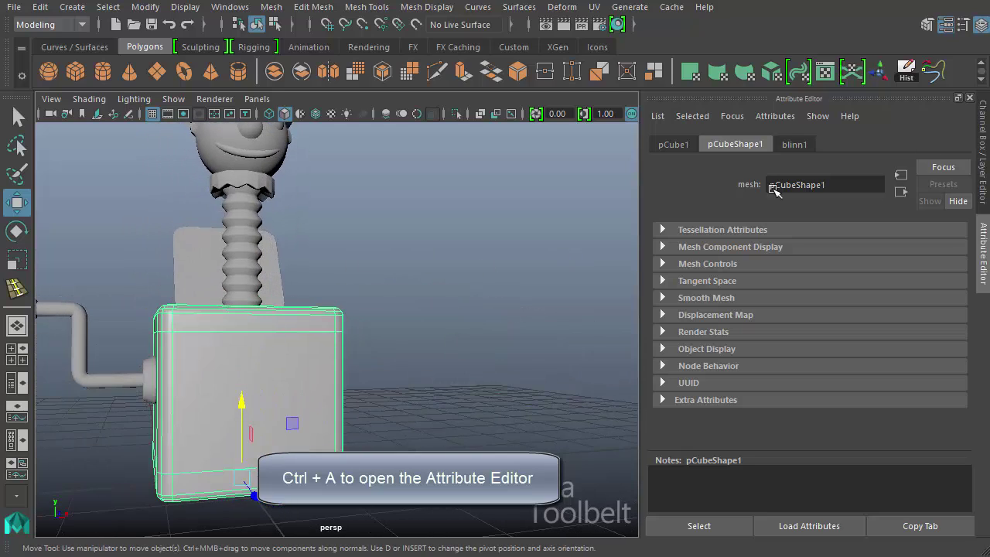
click(796, 144)
alt+drag(447, 233, 502, 255)
click(786, 318)
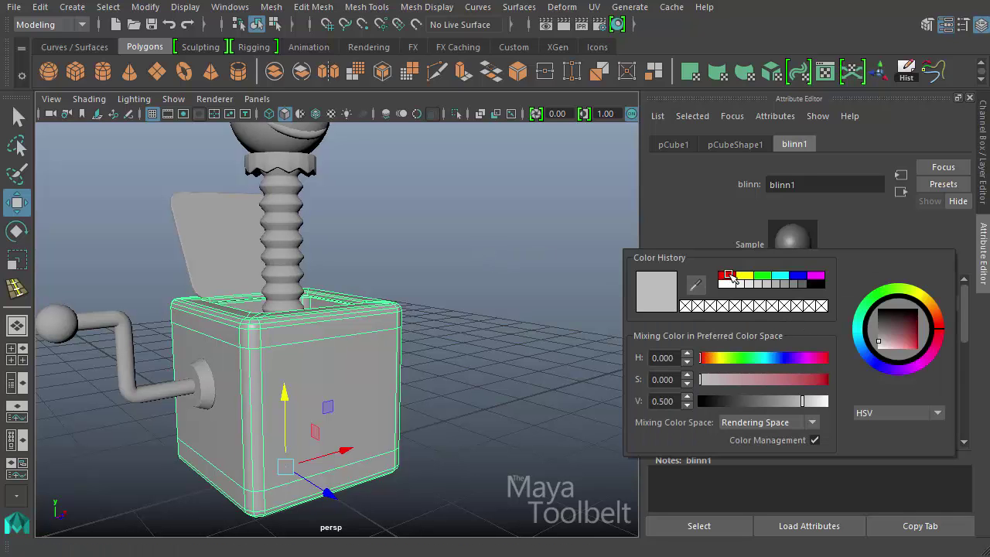
click(726, 275)
click(744, 275)
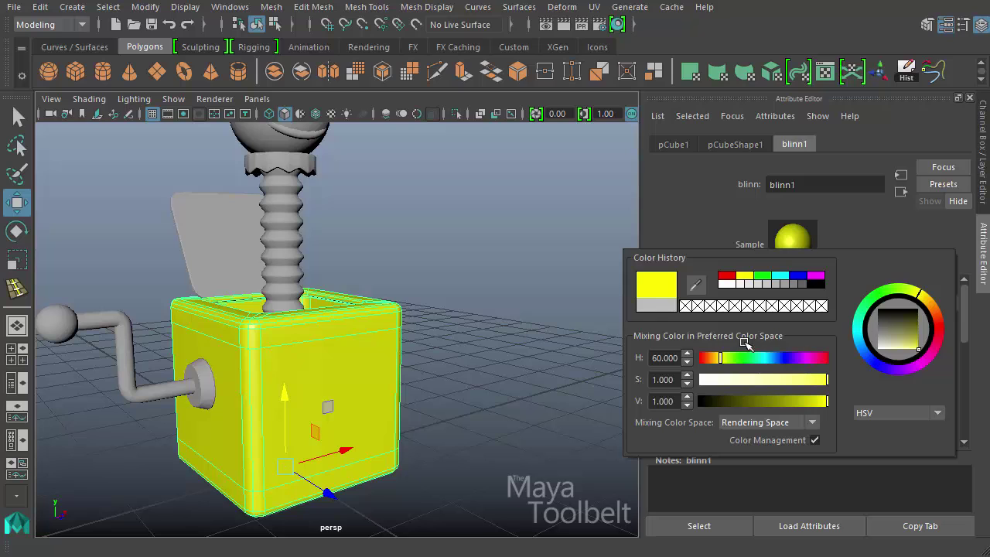
drag(807, 405, 843, 413)
drag(810, 380, 807, 407)
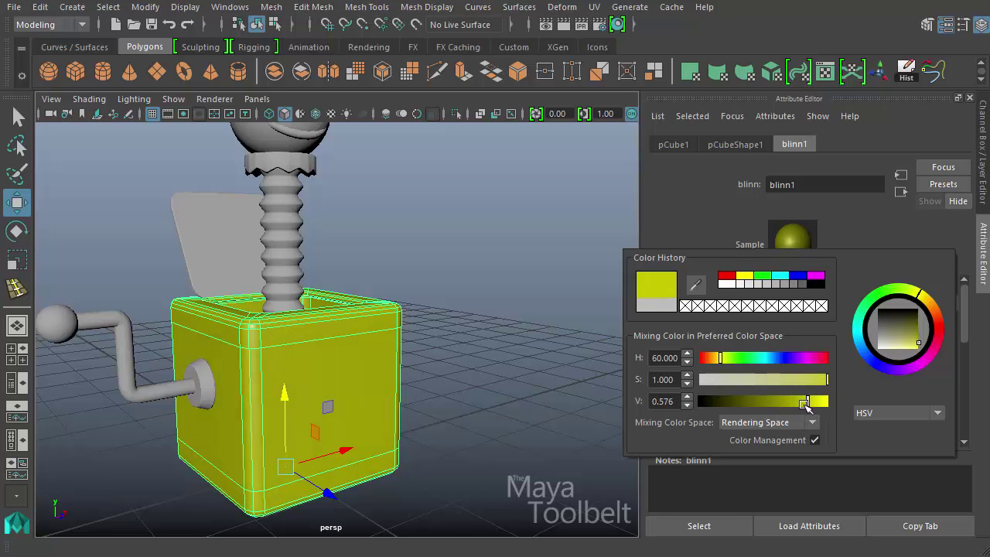
- Select the lid and assign it the box's existing yellow Blinn material
alt+drag(526, 366, 221, 249)
click(277, 284)
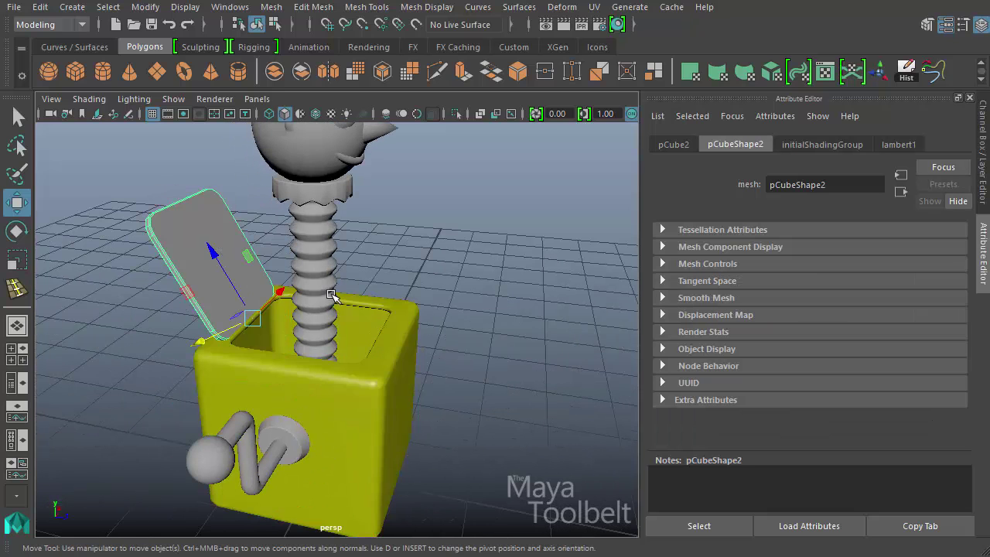
right_drag(205, 220, 211, 243)
alt+drag(210, 242, 193, 133)
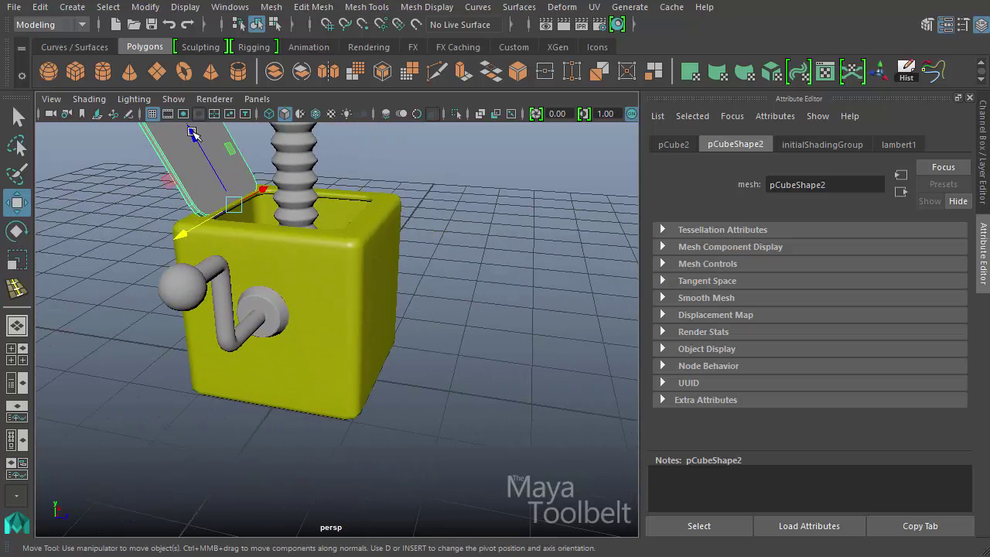
right_drag(169, 141, 272, 552)
alt+drag(278, 526, 283, 224)
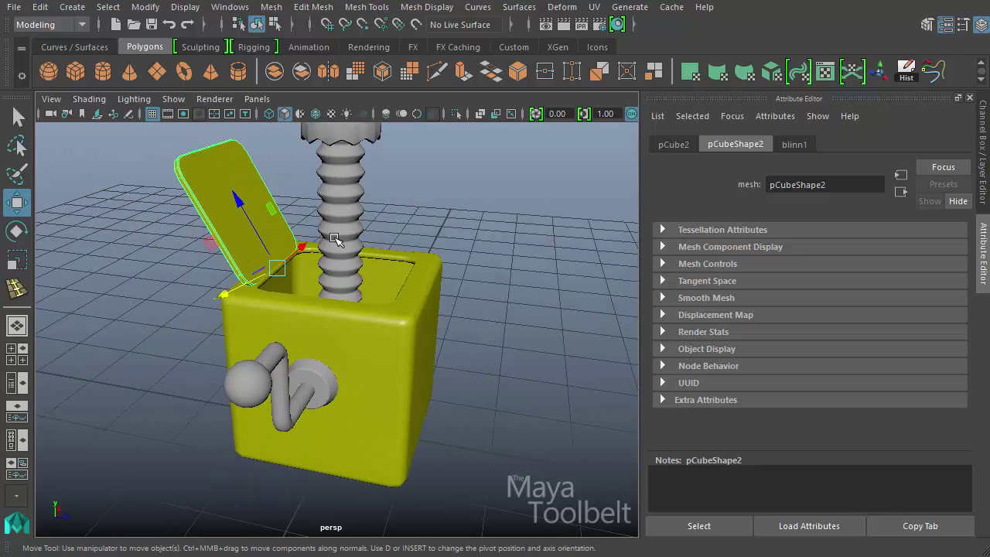
- Switch the box to face selection and select the faces of its wide middle band around all sides
alt+drag(317, 291, 234, 297)
alt+drag(425, 295, 519, 308)
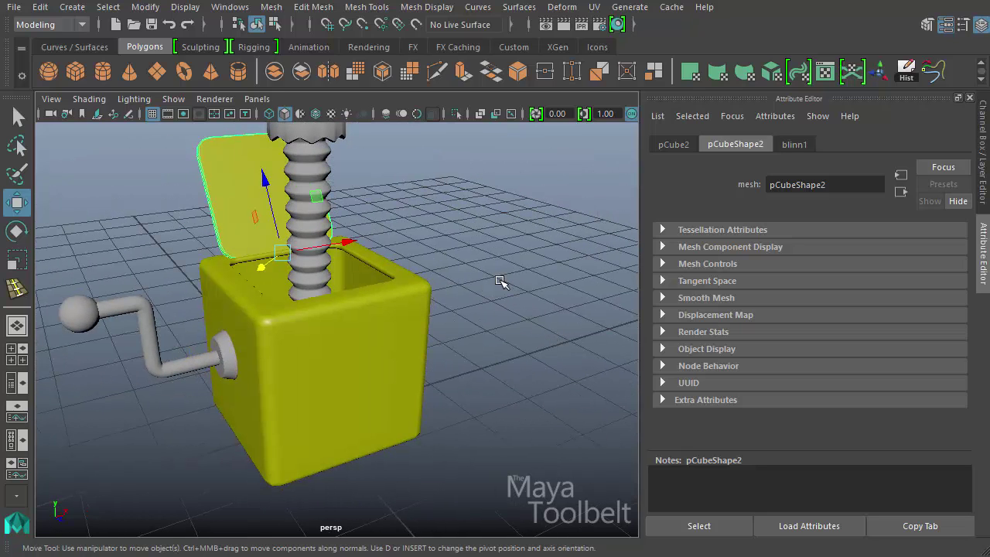
alt+drag(502, 300, 278, 209)
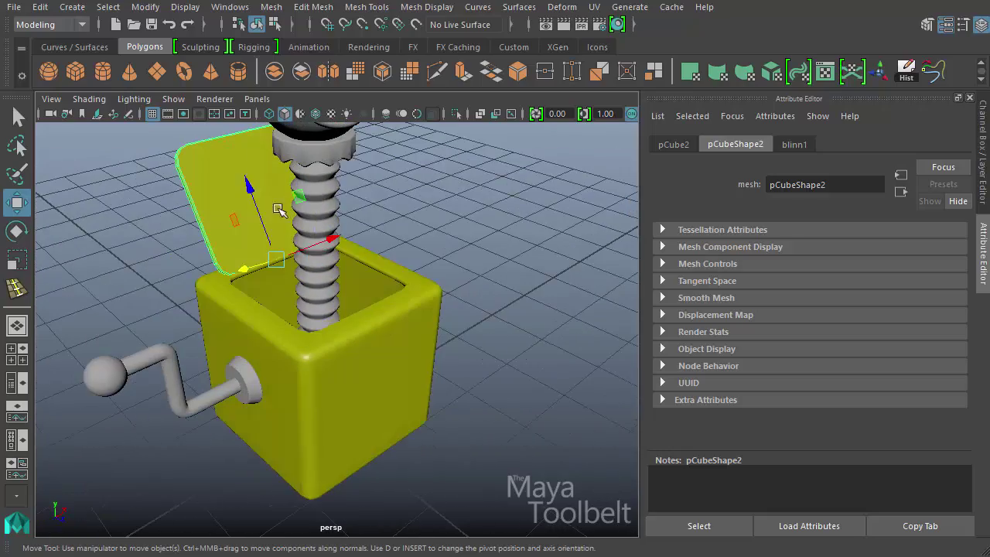
alt+drag(361, 315, 400, 347)
click(400, 347)
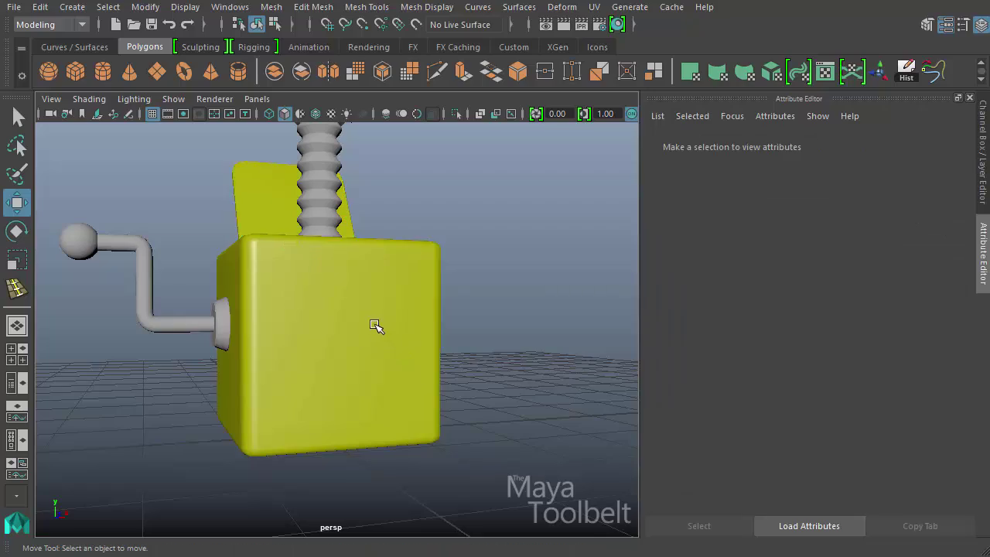
click(376, 327)
right_drag(324, 287, 325, 329)
alt+drag(309, 305, 387, 328)
drag(508, 336, 132, 334)
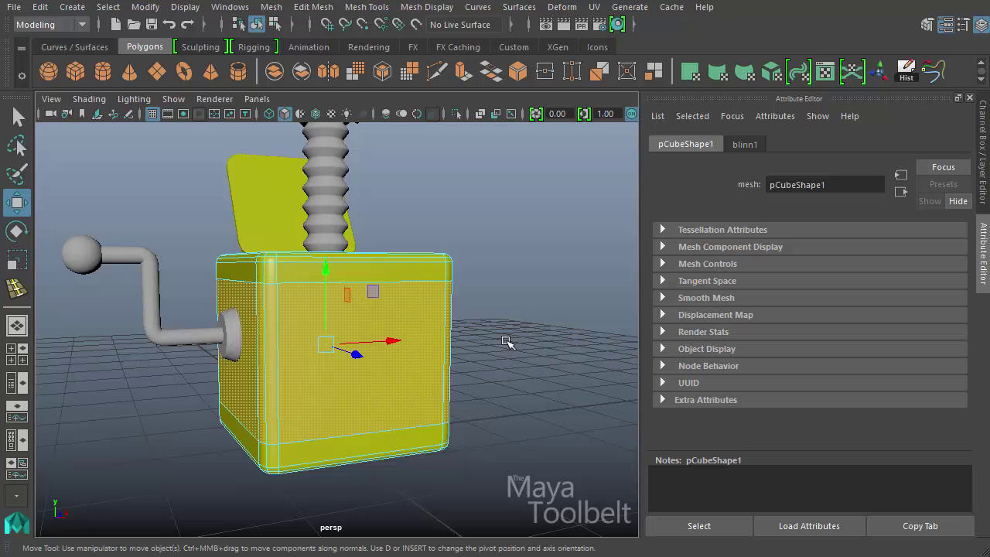
- Assign a new Blinn material to the selected middle-band faces of the box
alt+middle_drag(506, 341, 460, 198)
right_click(395, 161)
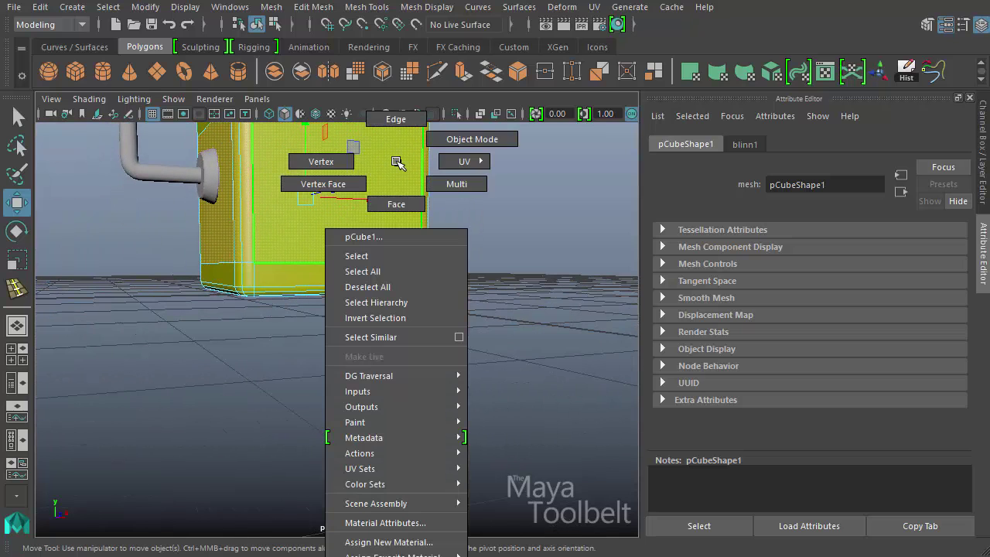
click(406, 542)
click(528, 205)
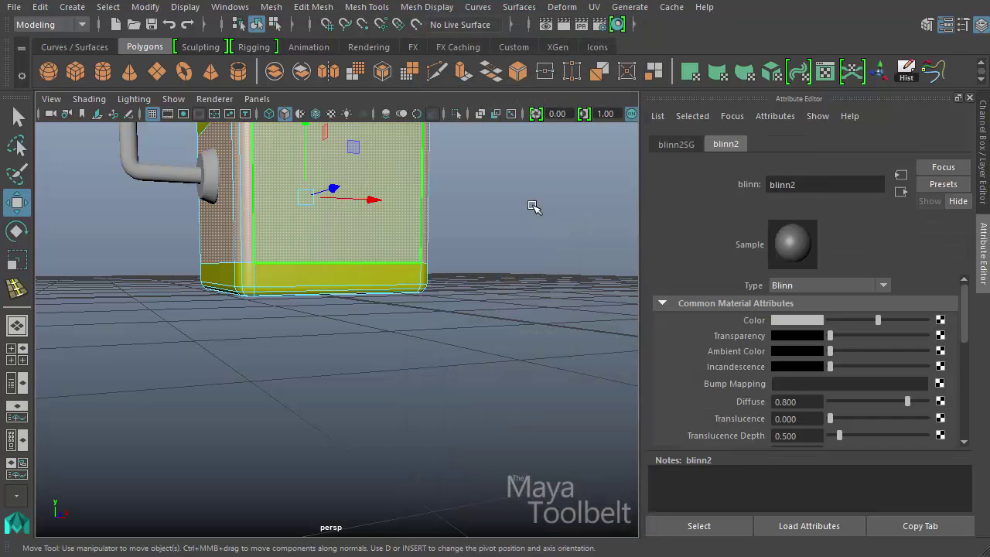
alt+middle_drag(532, 206, 490, 285)
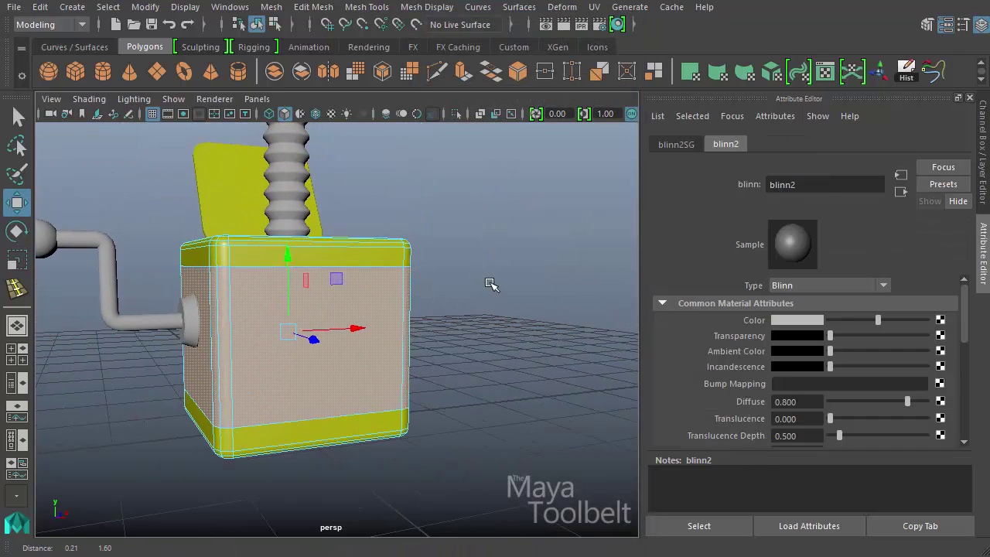
- Set the middle band's Blinn color to pure red with hue 360, saturation 1 and value 1, and return to object selection
click(804, 319)
click(746, 281)
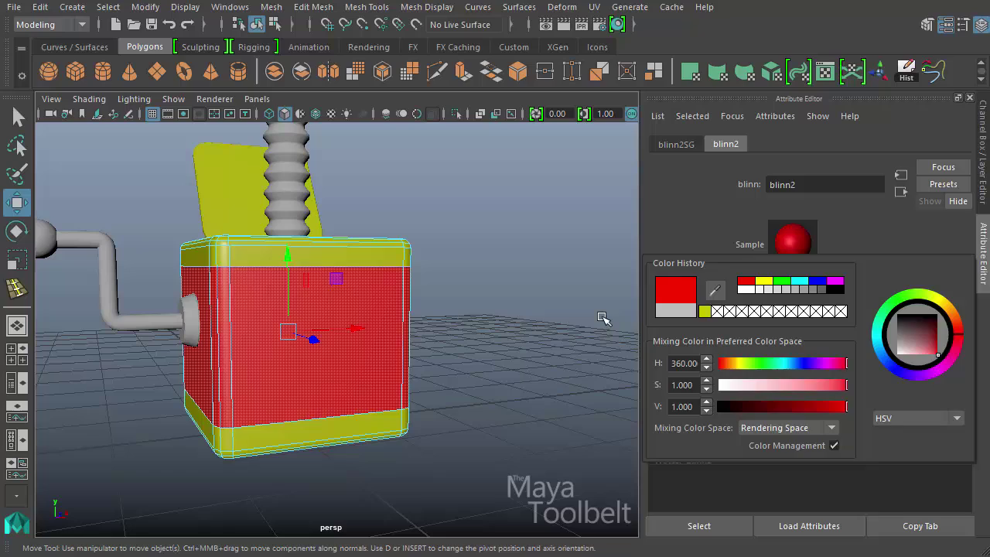
click(548, 269)
alt+drag(401, 385, 333, 379)
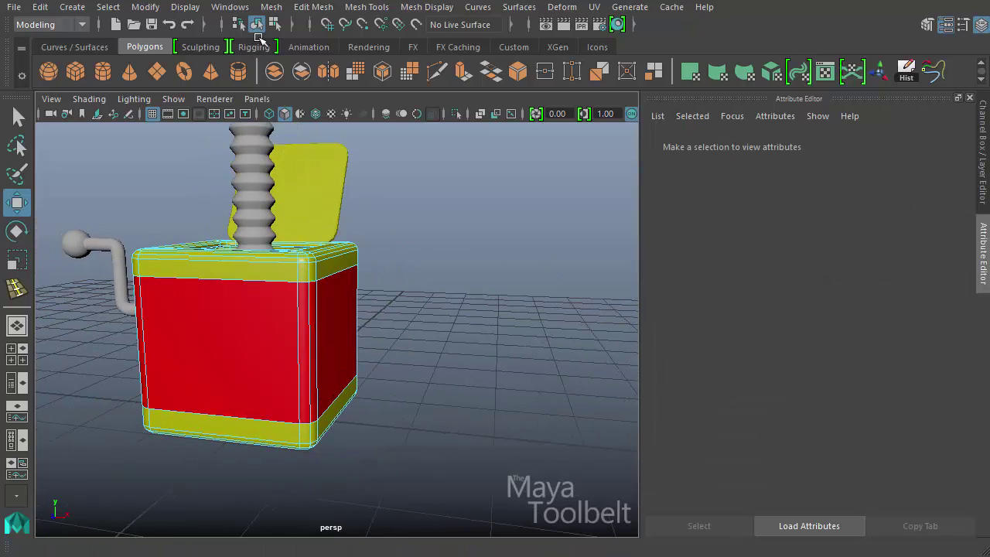
click(332, 279)
click(412, 199)
alt+drag(376, 298, 488, 302)
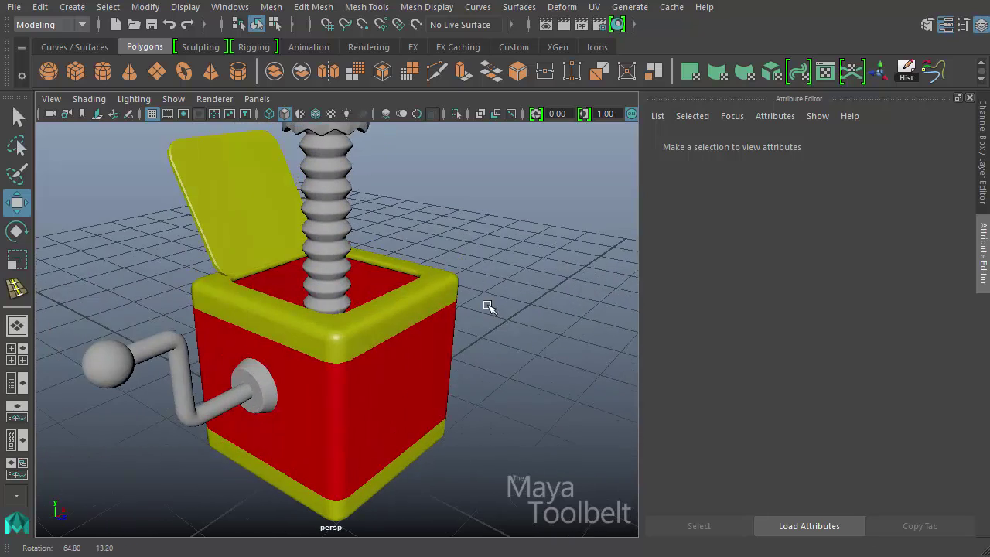
- Select the ball on the crank handle as an object and assign it the existing red material blinn2
click(89, 311)
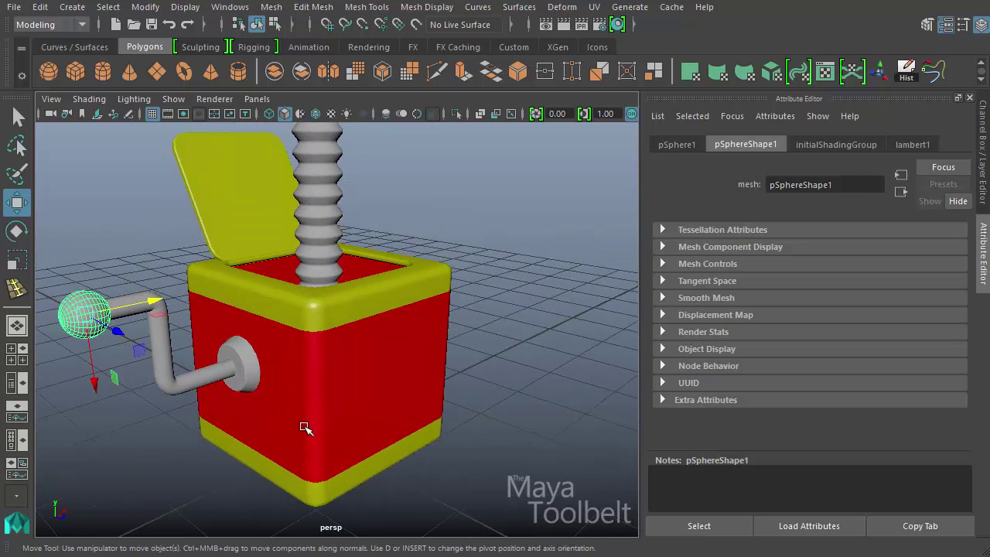
right_drag(76, 309, 77, 310)
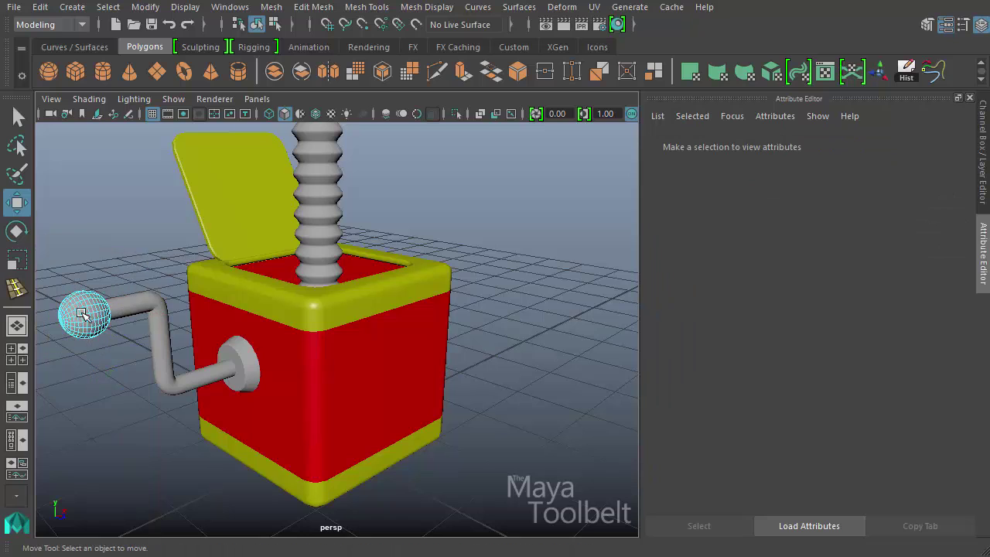
alt+drag(182, 341, 239, 251)
click(256, 24)
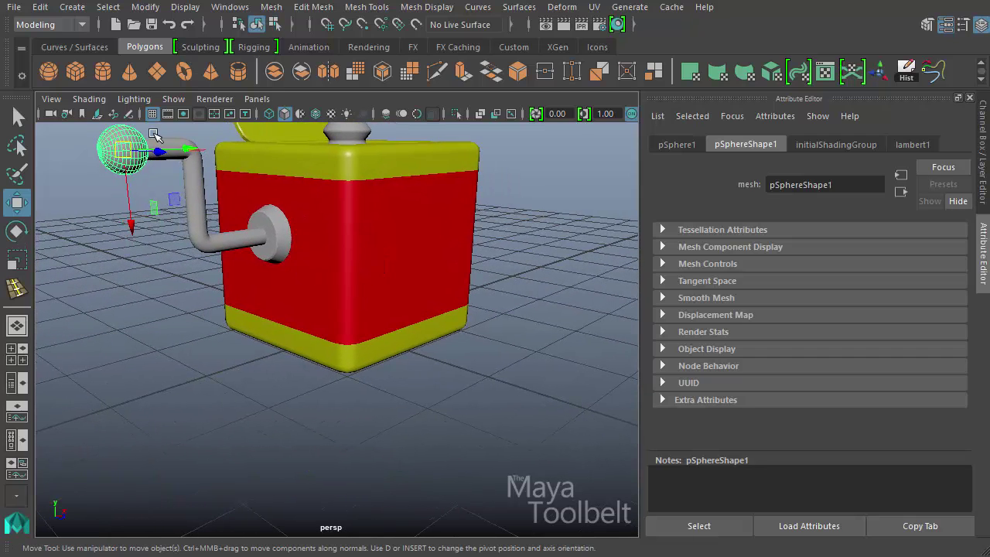
right_click(106, 129)
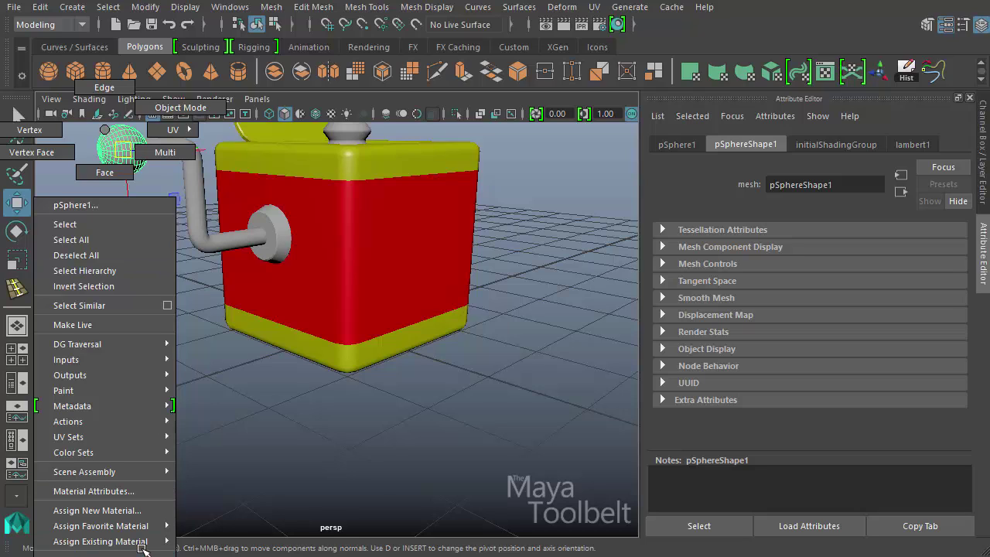
mouse_move(144, 544)
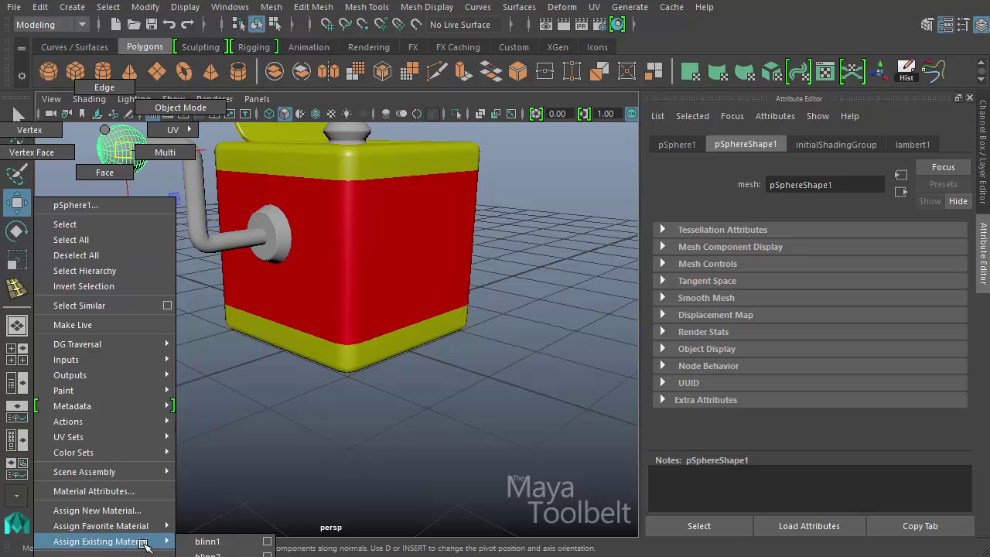
click(207, 554)
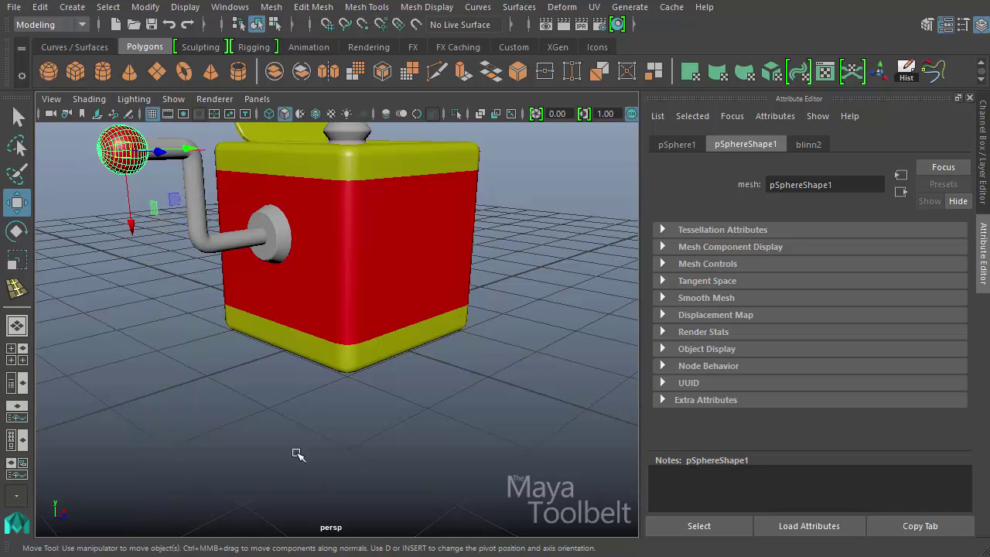
alt+drag(298, 454, 250, 460)
click(224, 451)
- Select the clown's smiling mouth and assign it the same red Blinn material by repeating the last assignment
alt+drag(309, 380, 379, 332)
alt+right_drag(380, 331, 441, 402)
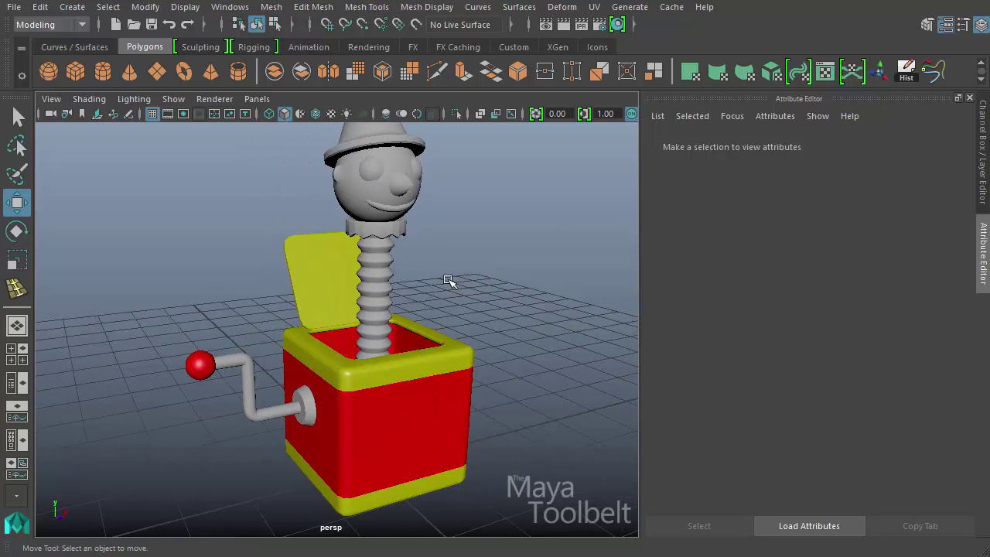
alt+drag(448, 281, 364, 239)
click(393, 257)
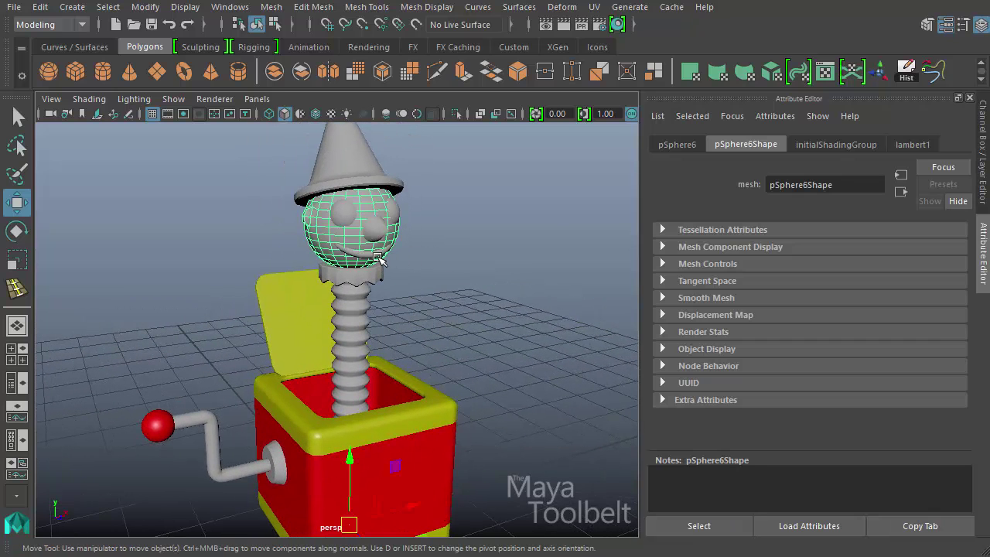
click(379, 260)
key(g)
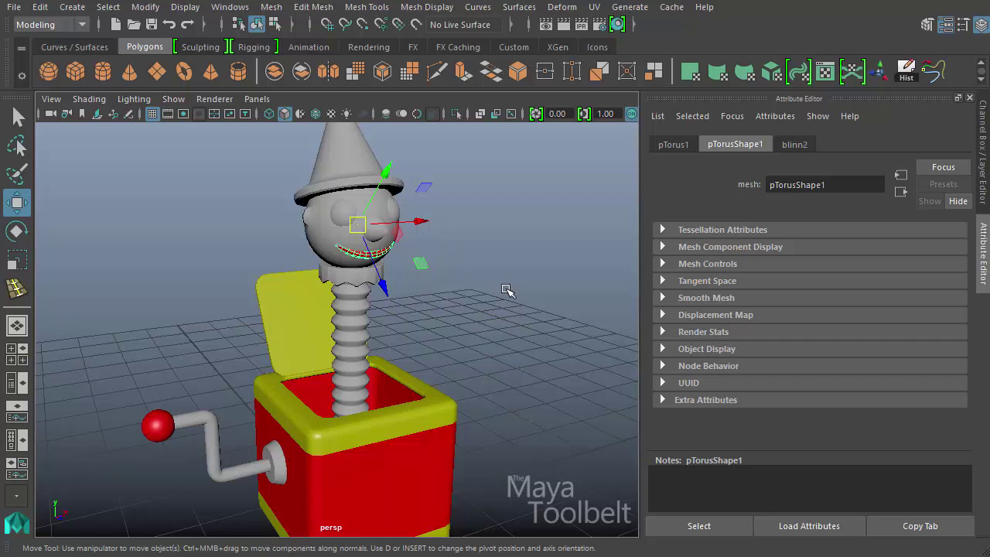
click(521, 340)
alt+drag(520, 340, 435, 354)
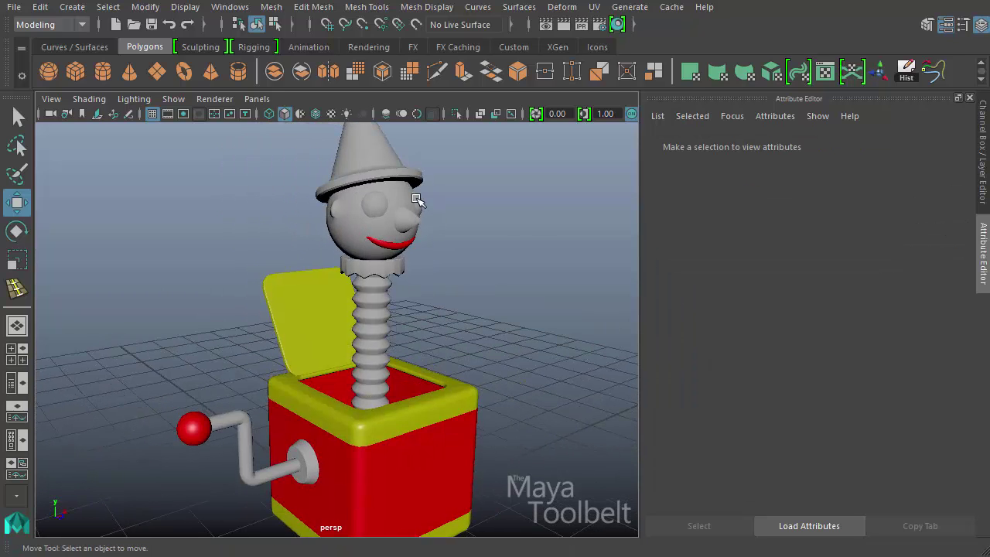
- Select the clown's cone hat and assign it a new Blinn material
click(373, 163)
alt+drag(485, 215, 479, 252)
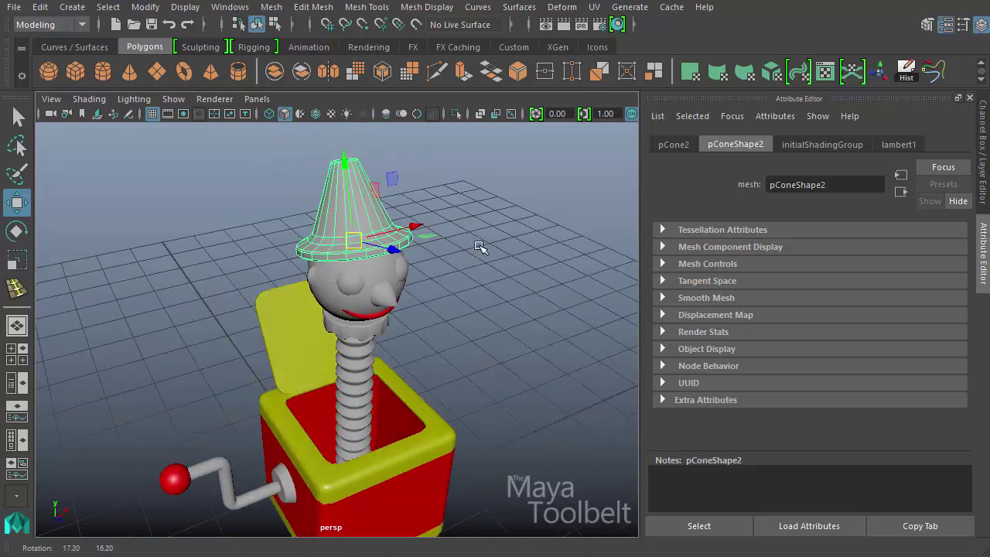
alt+right_drag(479, 252, 562, 326)
alt+drag(562, 326, 453, 268)
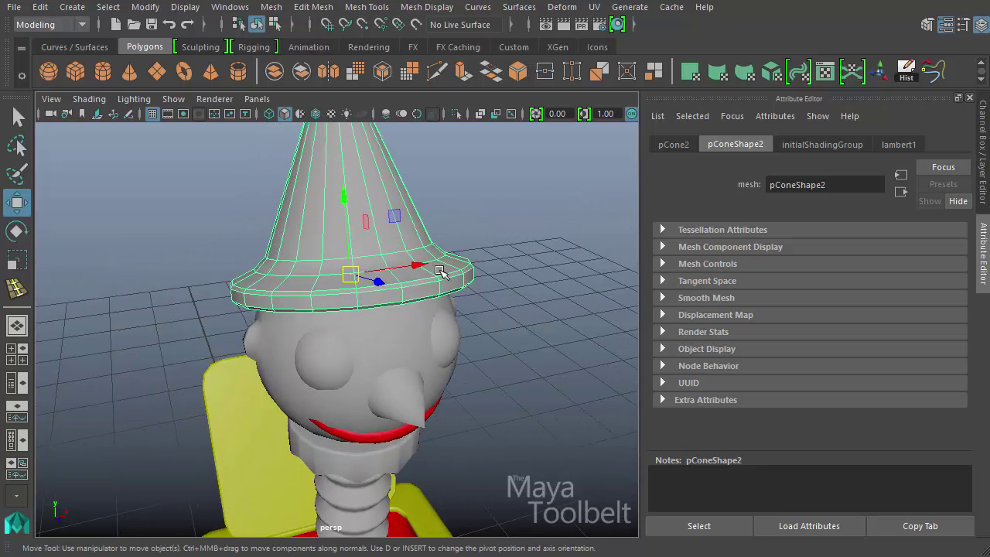
alt+drag(531, 287, 404, 190)
right_drag(404, 189, 398, 547)
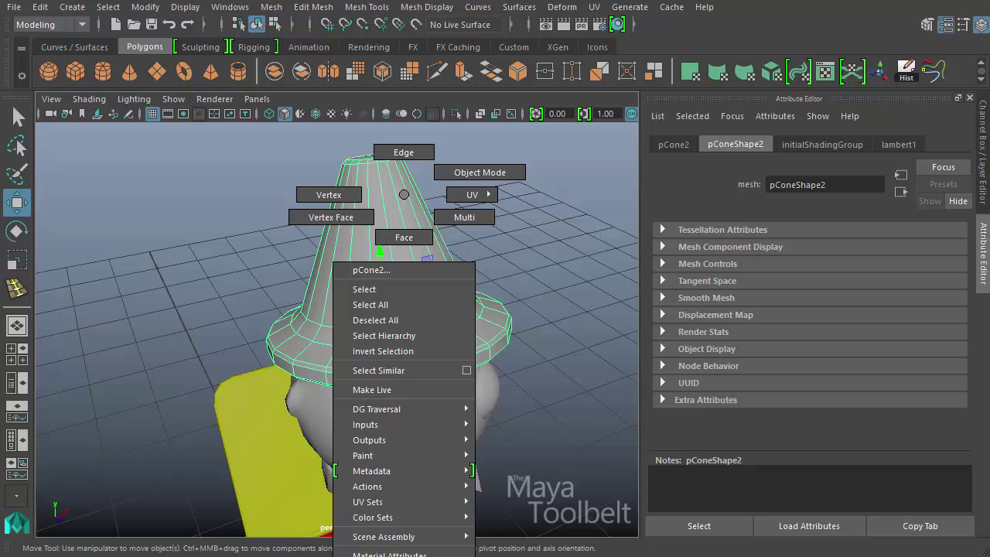
right_drag(397, 548, 398, 554)
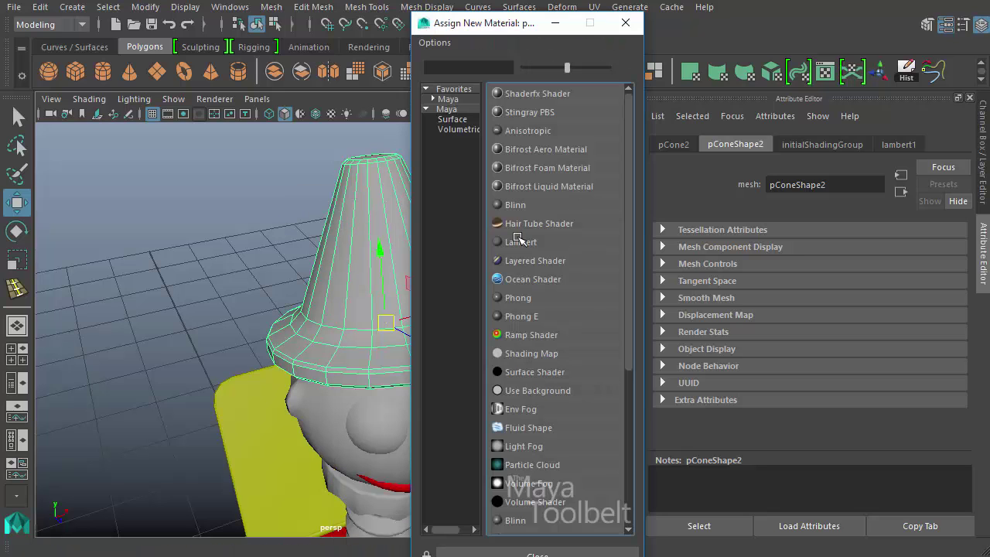
click(529, 205)
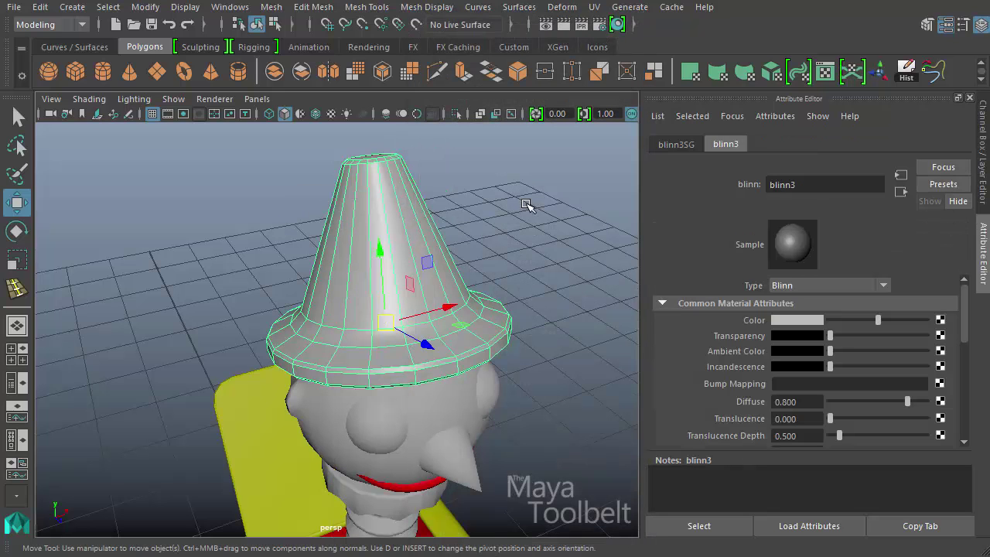
- Set the hat's Blinn color to a darkened green with hue 120 and saturation 1
click(795, 322)
click(768, 279)
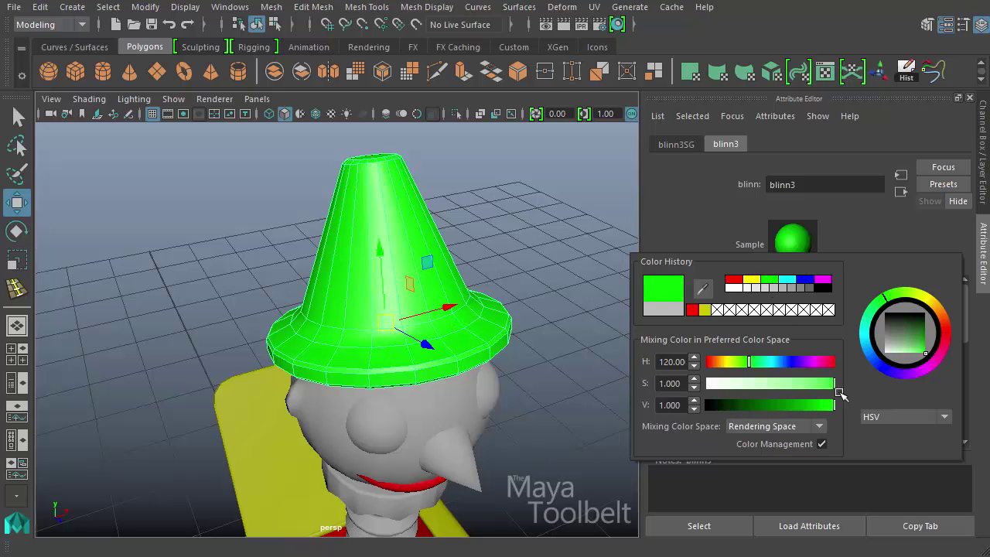
drag(810, 410, 807, 410)
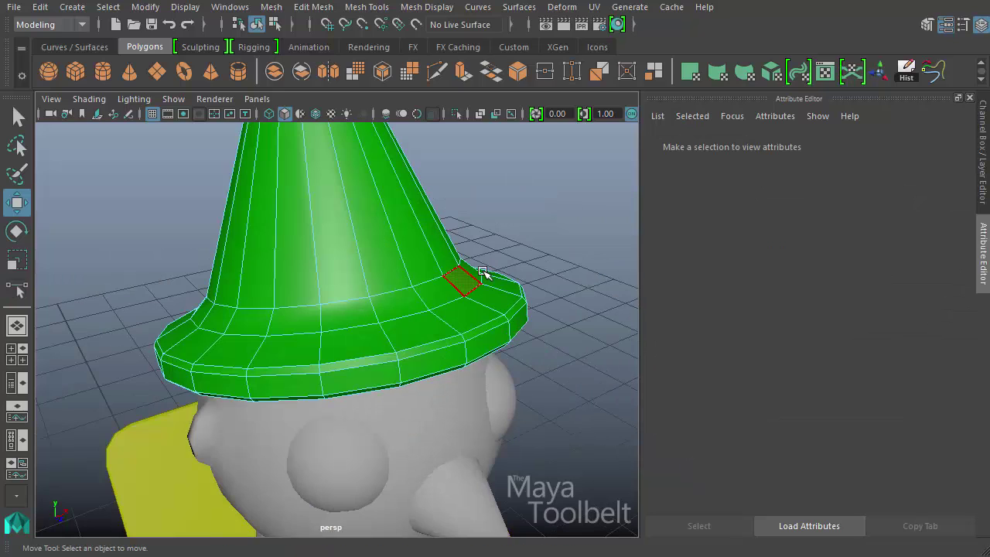
- Assign the existing red material blinn2 to the face loop just above the hat's brim and return to object selection
click(462, 280)
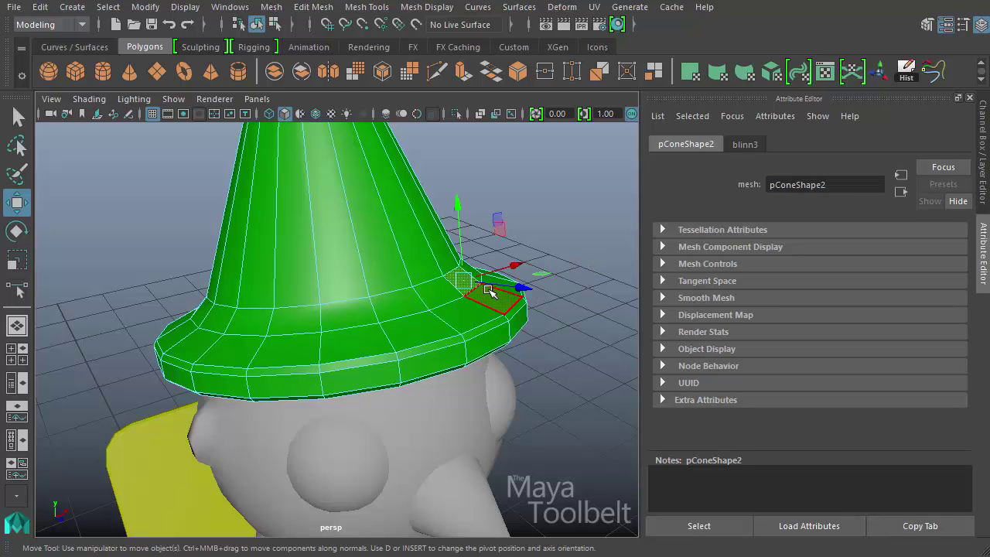
shift+double_click(437, 290)
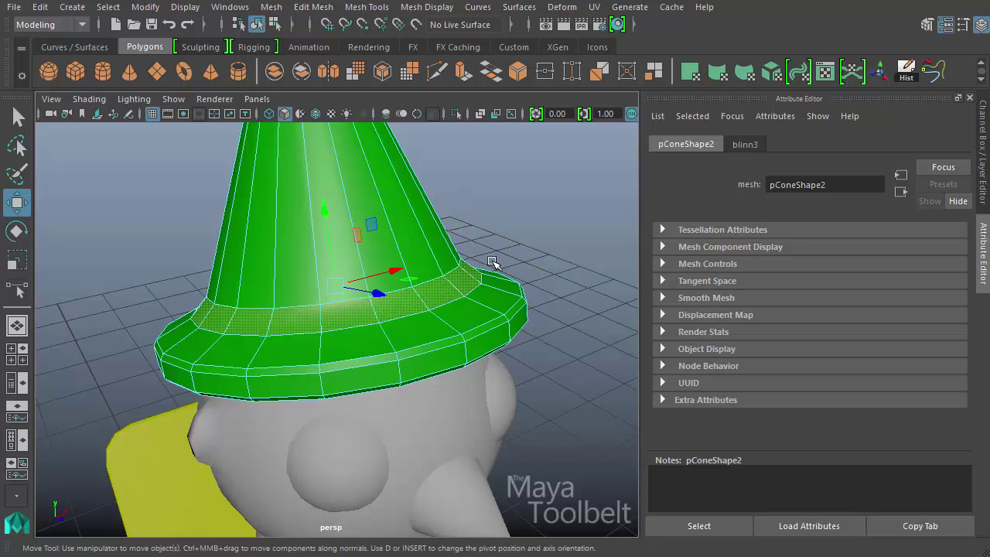
alt+drag(472, 309, 394, 207)
right_click(394, 207)
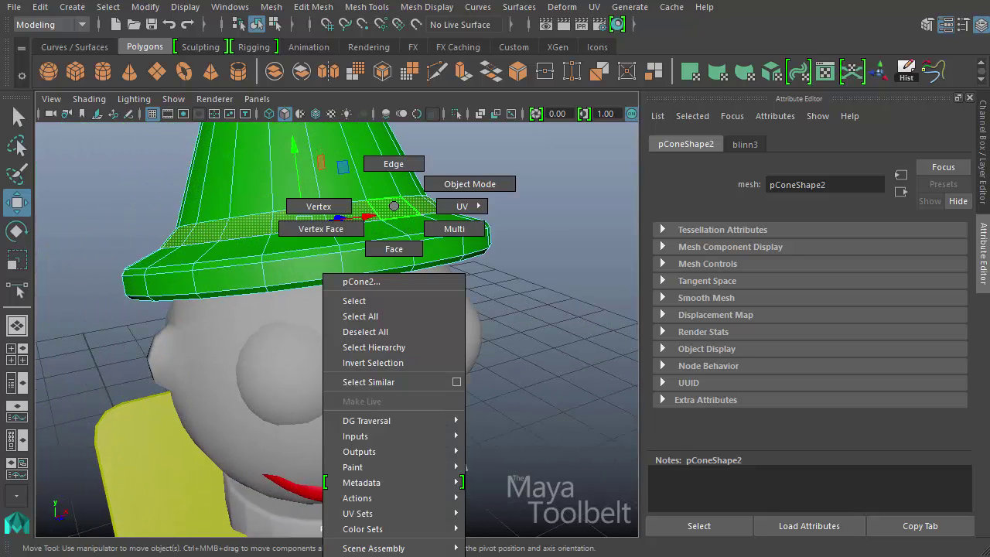
click(486, 459)
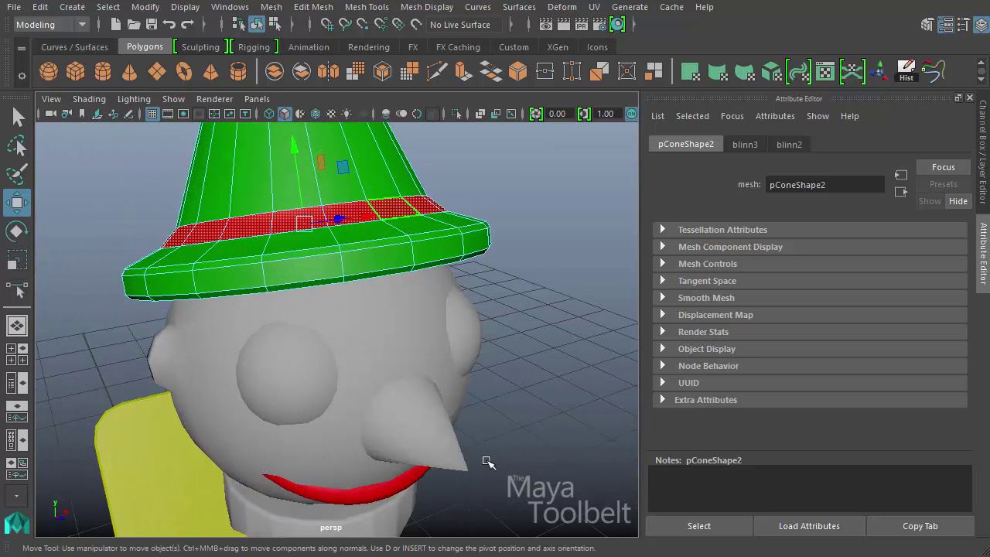
alt+drag(508, 347, 404, 332)
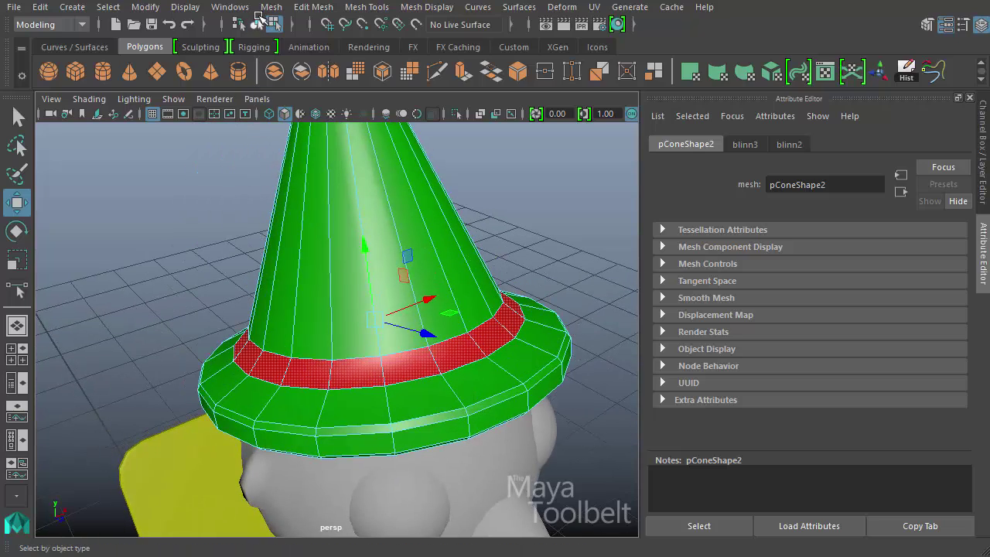
click(256, 24)
alt+drag(552, 214, 475, 293)
click(412, 197)
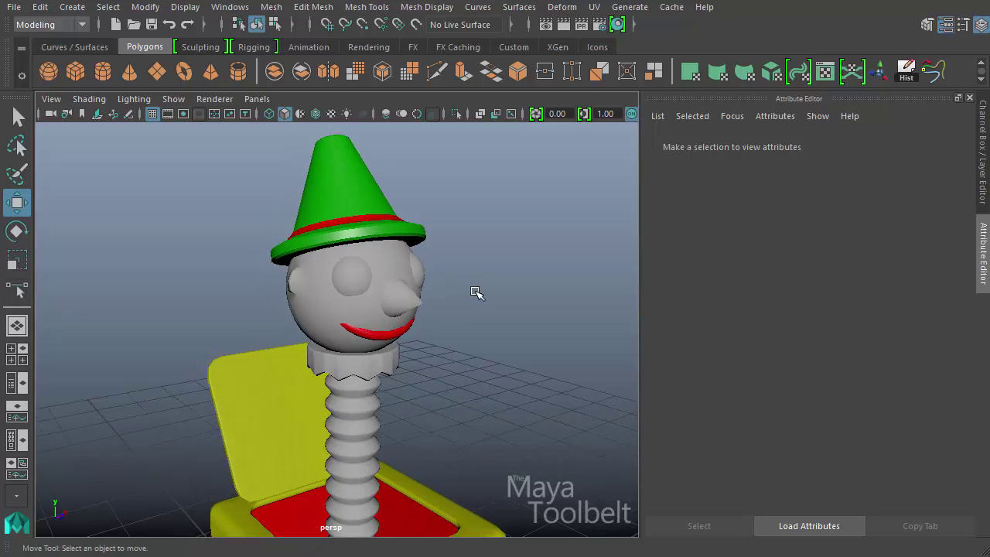
- Assign a new Blinn material to the clown's head sphere and set its color to a light tan
click(325, 310)
alt+drag(454, 342, 402, 358)
scroll(371, 309, up, 3)
right_click(341, 269)
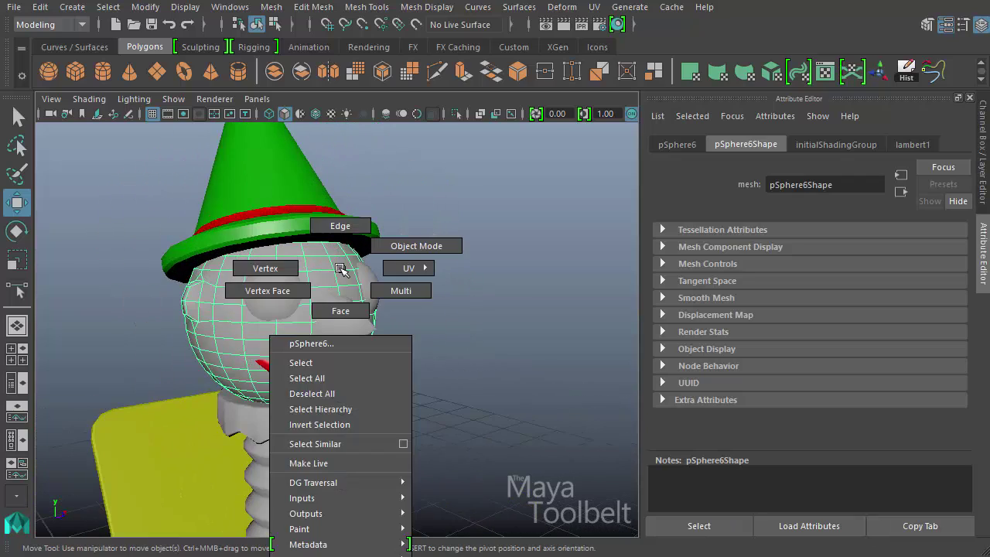
click(324, 554)
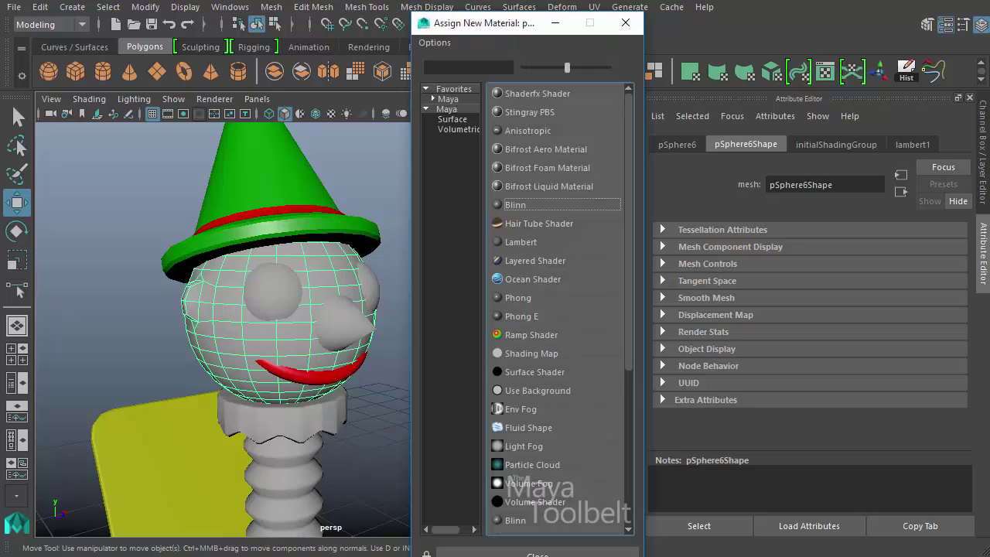
click(520, 214)
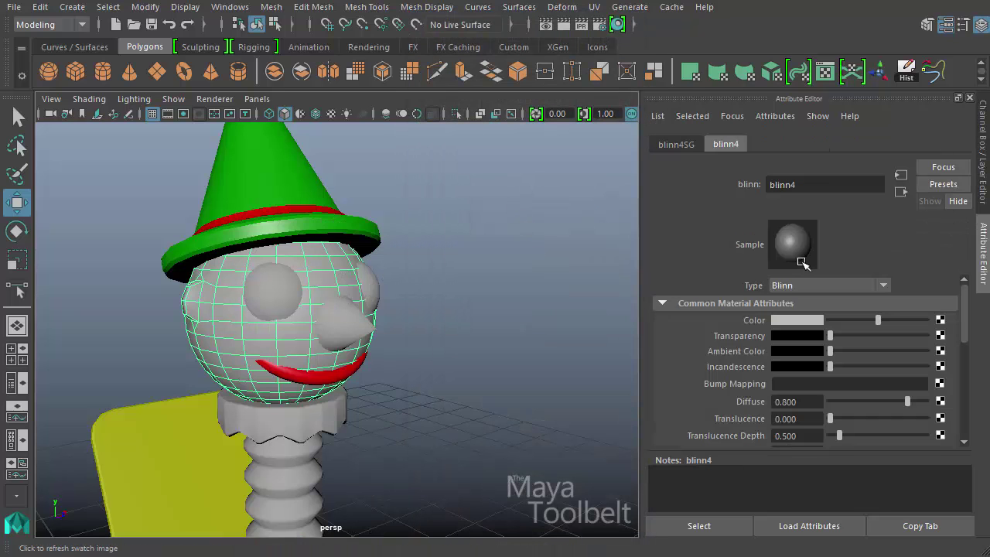
click(804, 320)
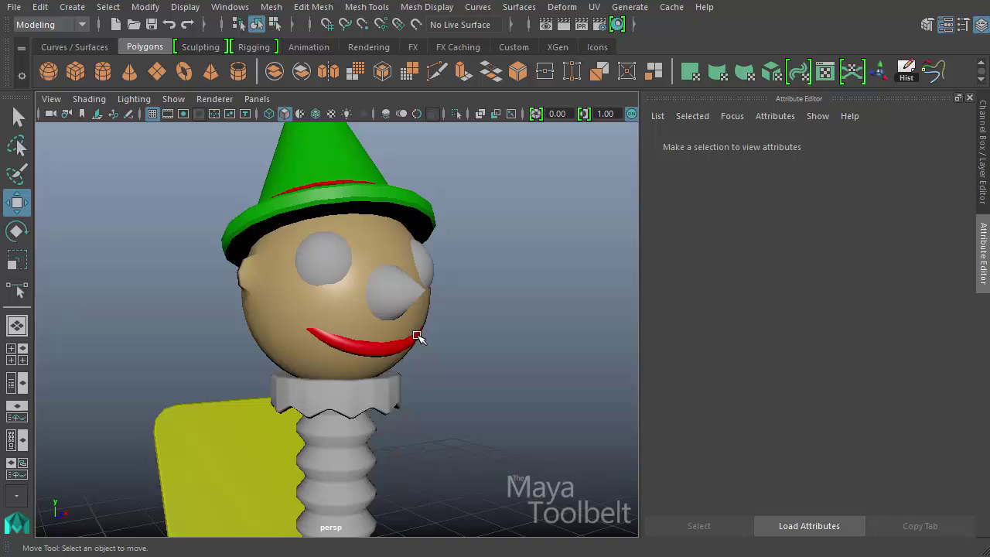
- Select the clown's cone nose and assign it a new Blinn material
alt+drag(418, 338, 400, 298)
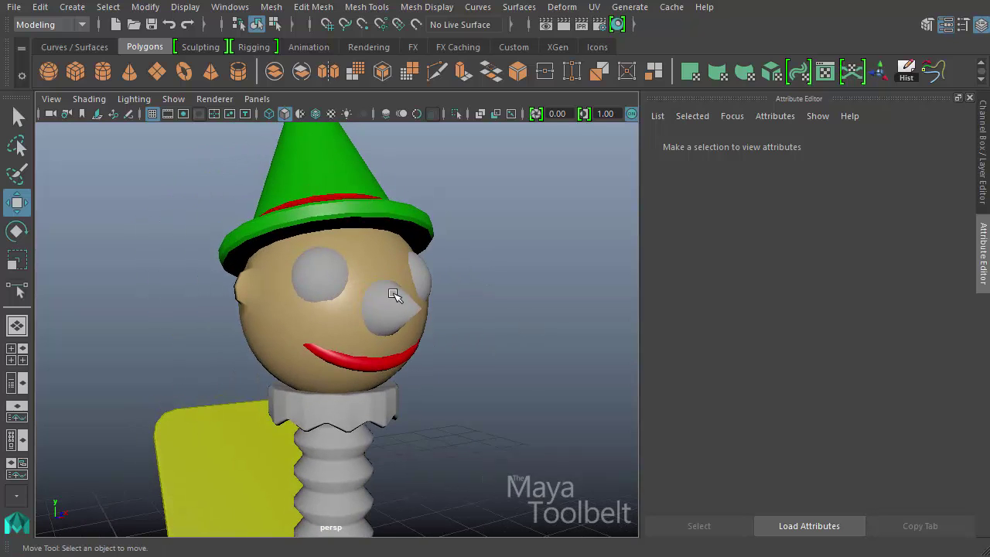
click(406, 309)
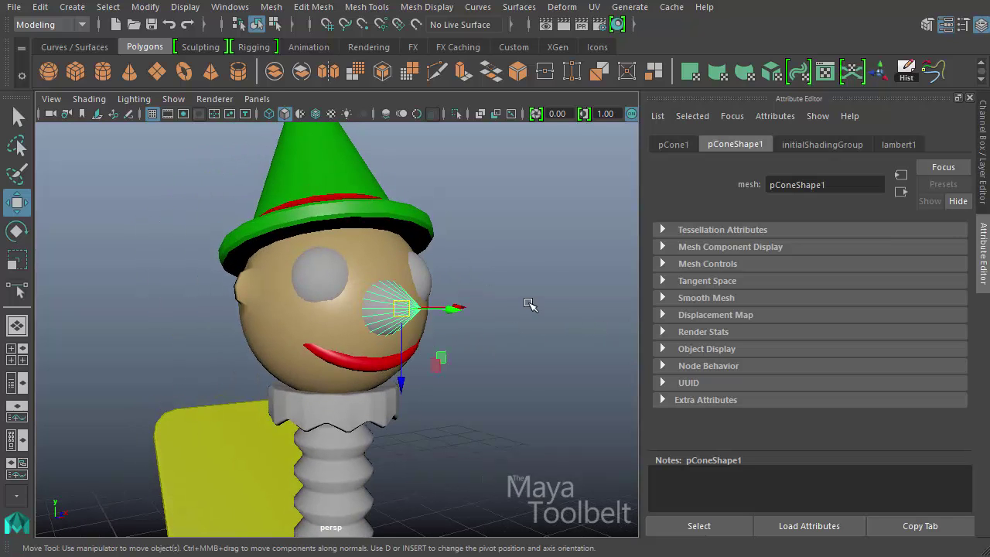
alt+drag(523, 292, 499, 387)
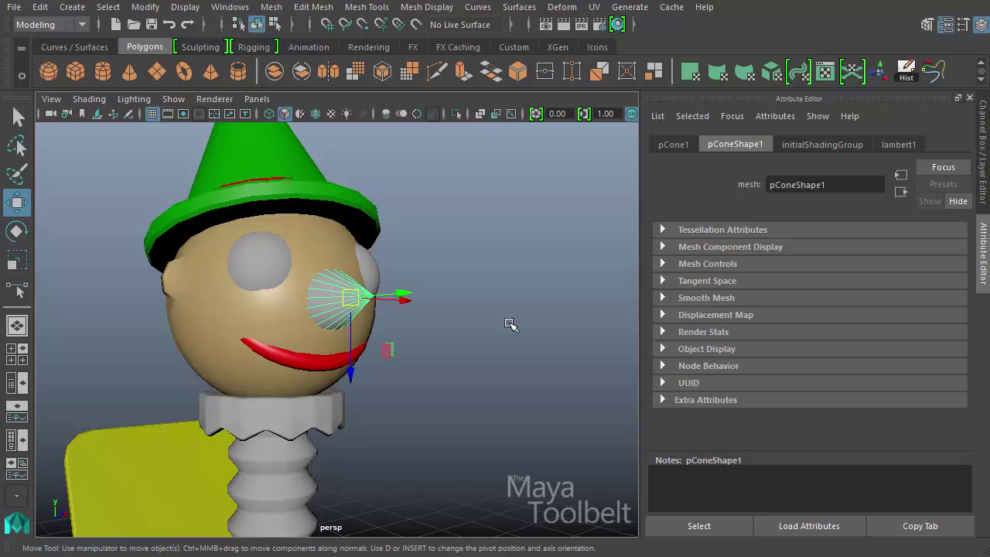
alt+drag(542, 338, 560, 345)
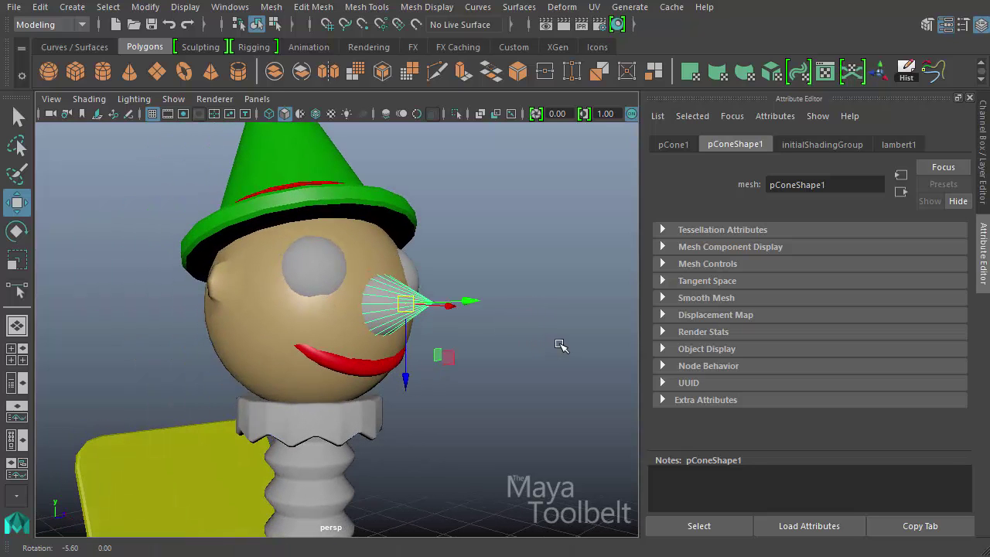
right_click(387, 291)
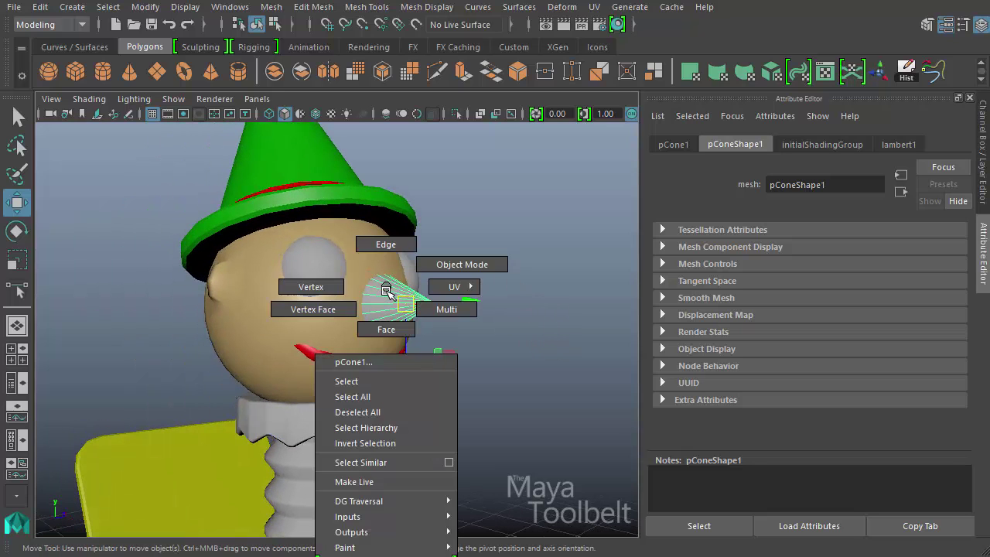
click(371, 553)
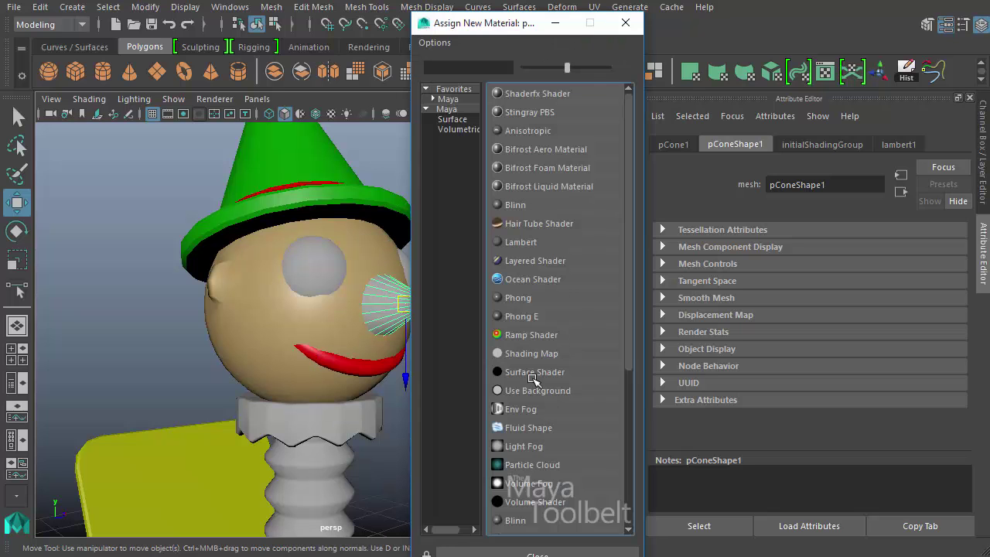
click(526, 202)
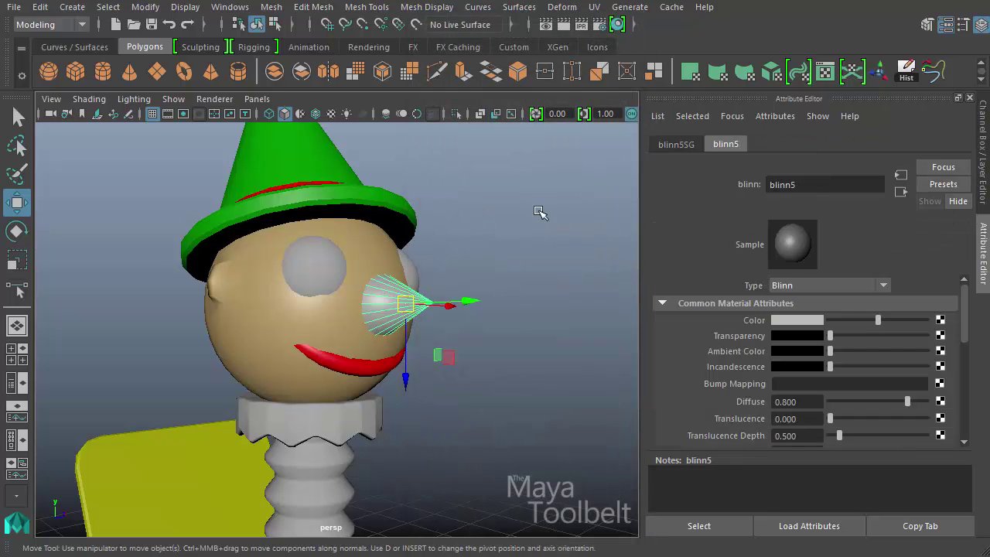
- Set the nose's Blinn color to orange with hue 23.077, saturation 1 and value 1, and deselect the nose
click(806, 320)
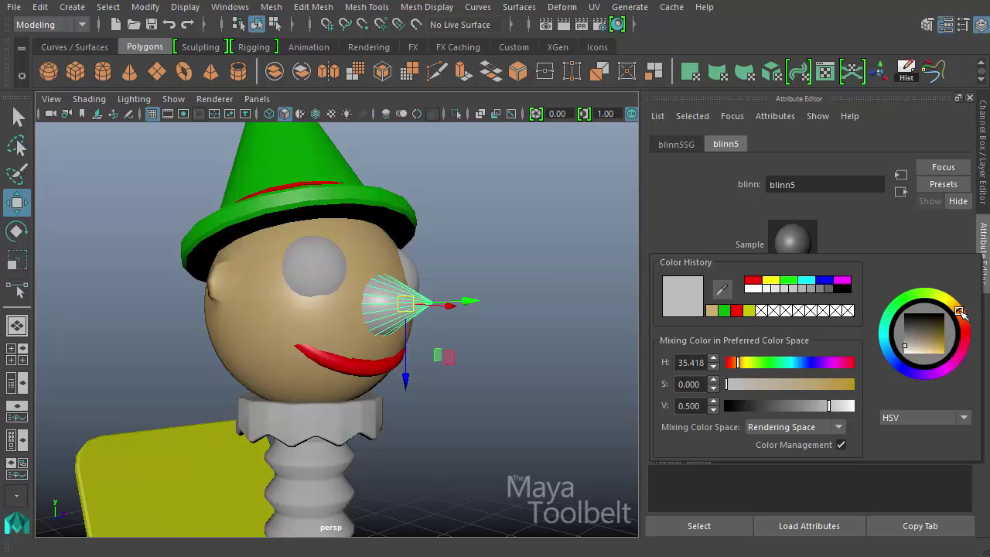
drag(924, 350, 950, 358)
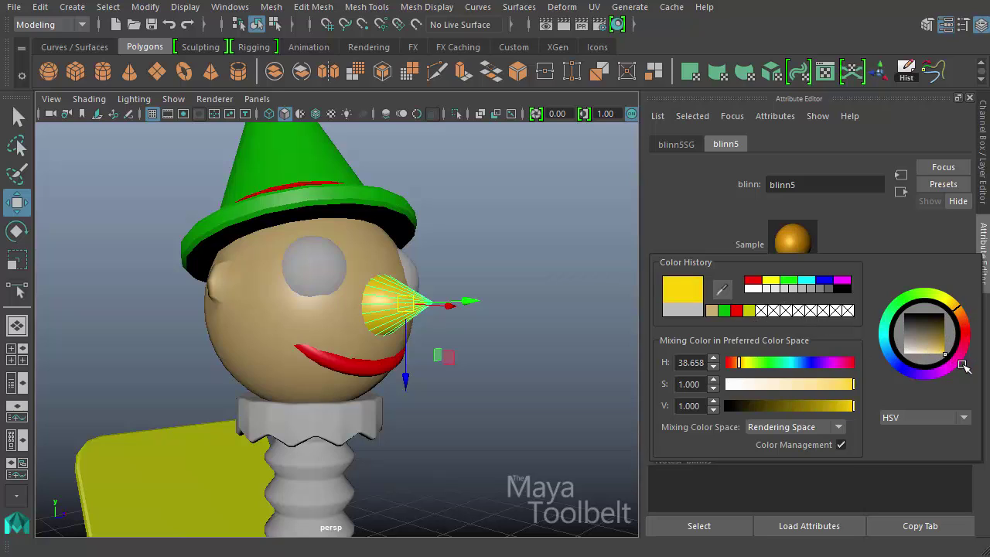
click(958, 306)
drag(958, 306, 961, 311)
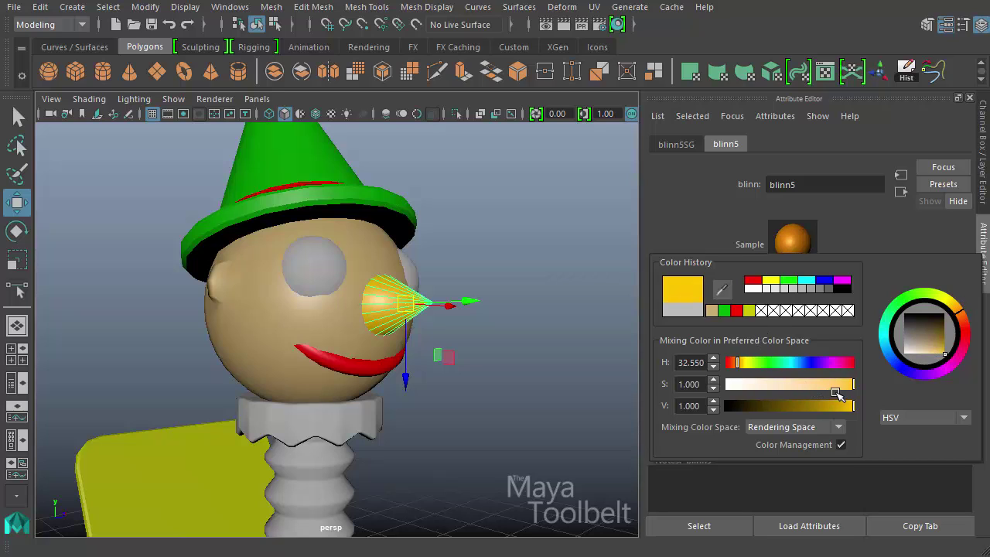
drag(737, 362, 745, 363)
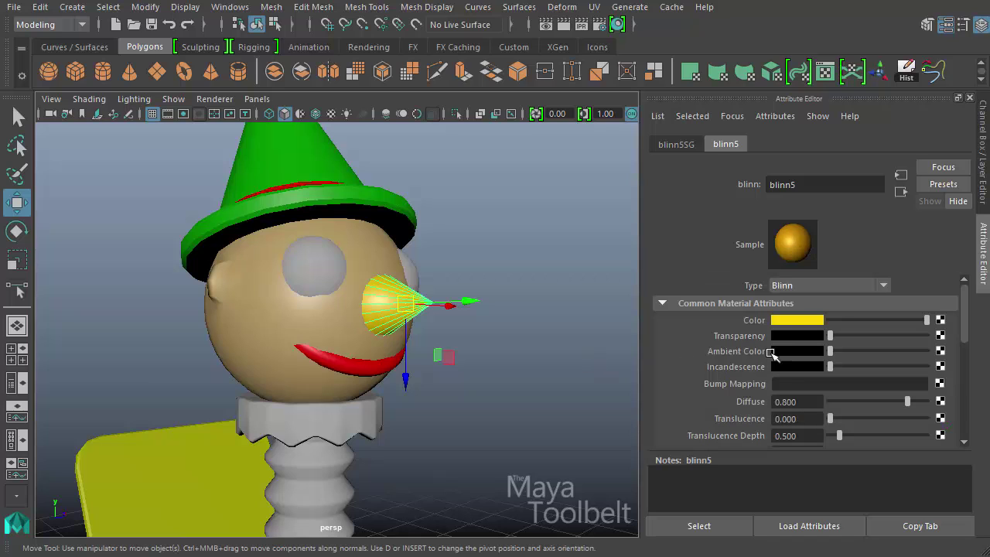
click(794, 323)
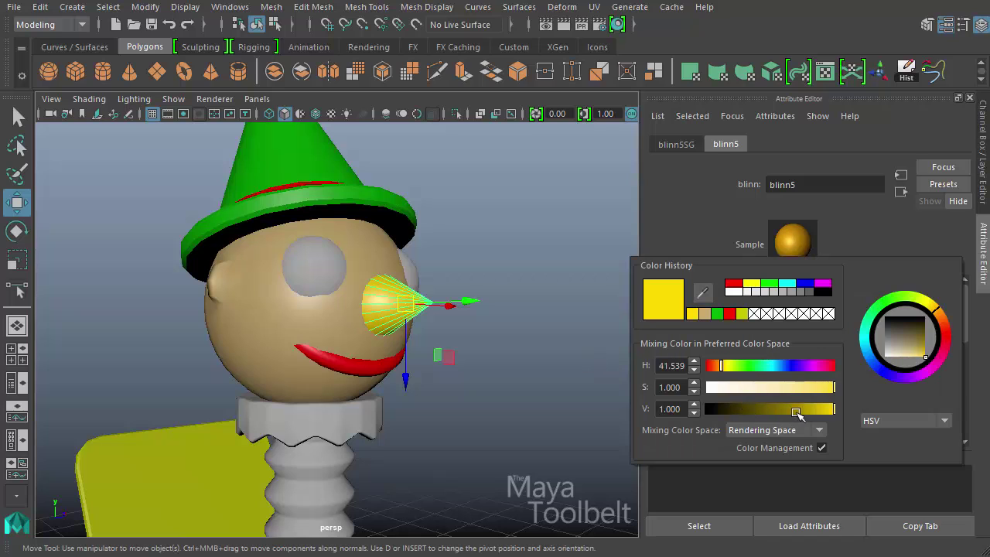
drag(723, 366, 719, 367)
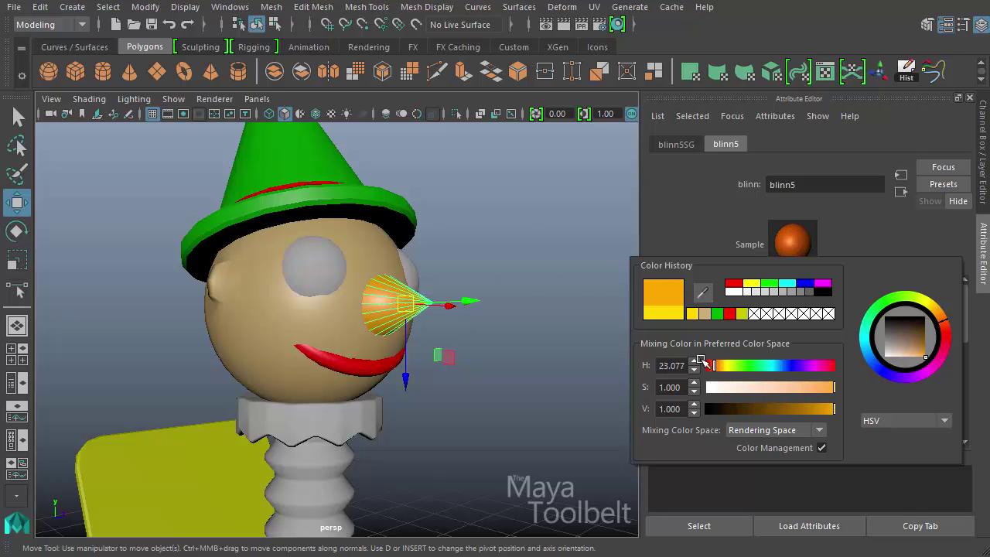
click(511, 322)
- Assign the hat's existing green material blinn3 to the ruffled collar below the head and deselect it
alt+drag(510, 323, 481, 319)
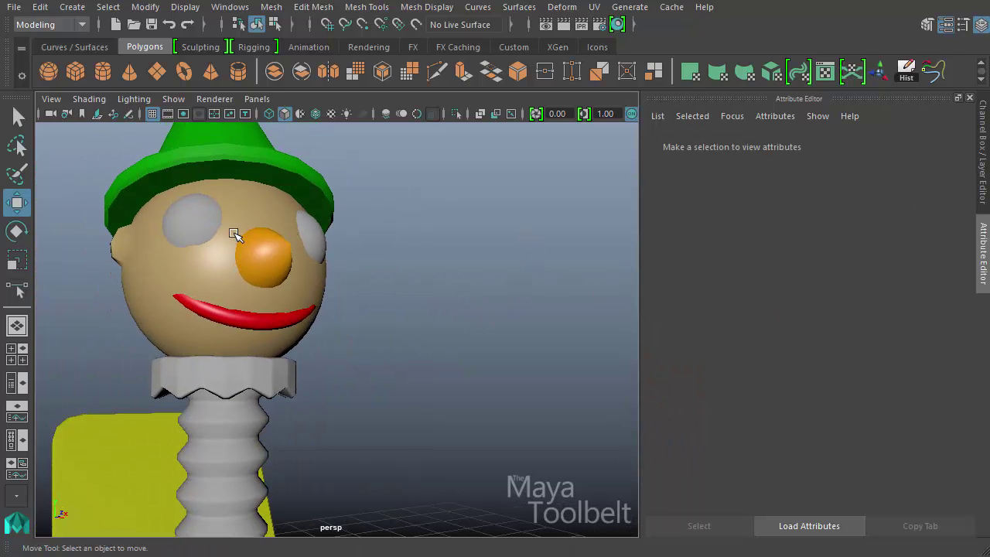
alt+drag(323, 270, 344, 282)
click(338, 389)
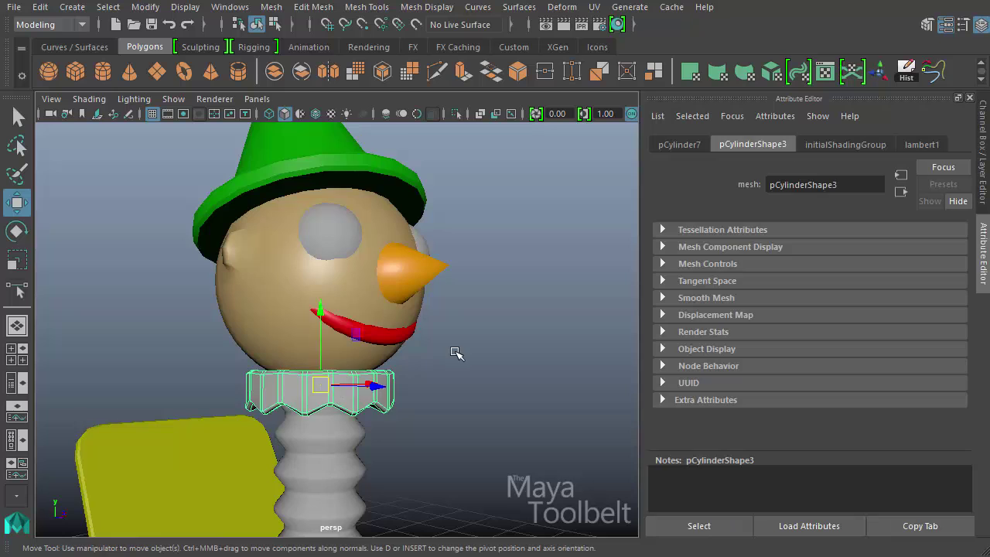
alt+drag(457, 352, 431, 335)
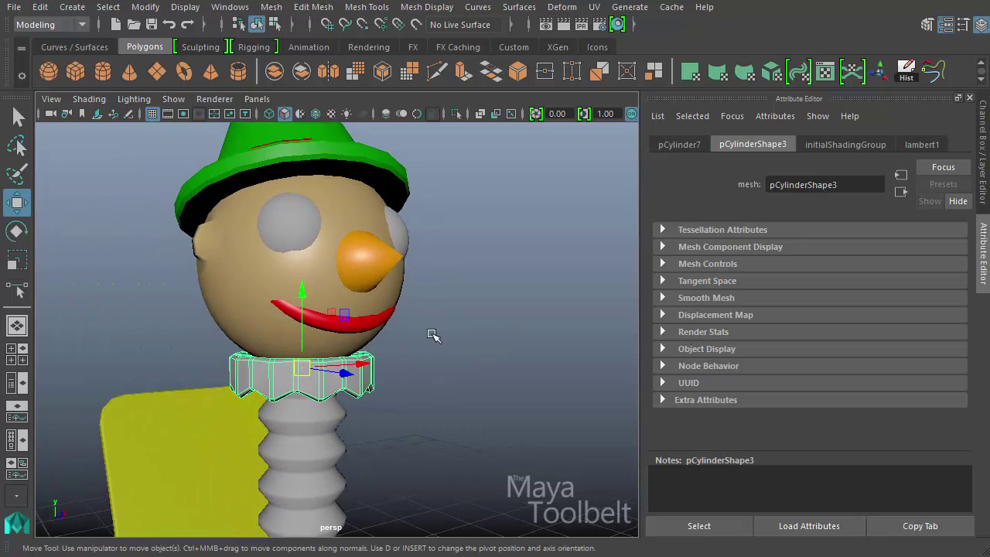
right_click(248, 371)
right_drag(257, 443, 263, 556)
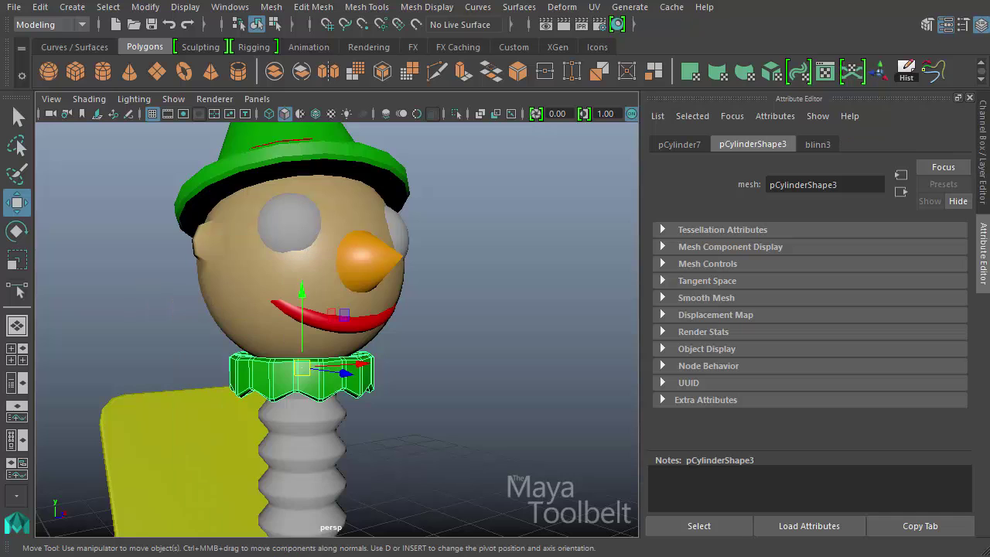
click(427, 487)
- Select the spring-shaped neck between the collar and the box and assign it a new Lambert material
alt+right_drag(535, 469, 225, 378)
alt+drag(225, 378, 232, 405)
alt+right_drag(232, 404, 360, 416)
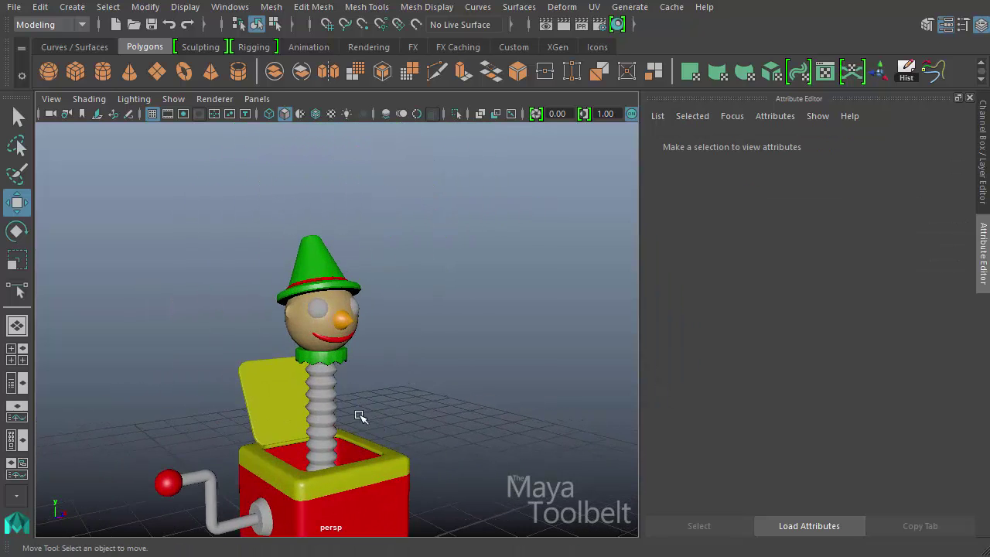
click(325, 394)
alt+drag(464, 453, 491, 435)
alt+right_drag(491, 435, 525, 403)
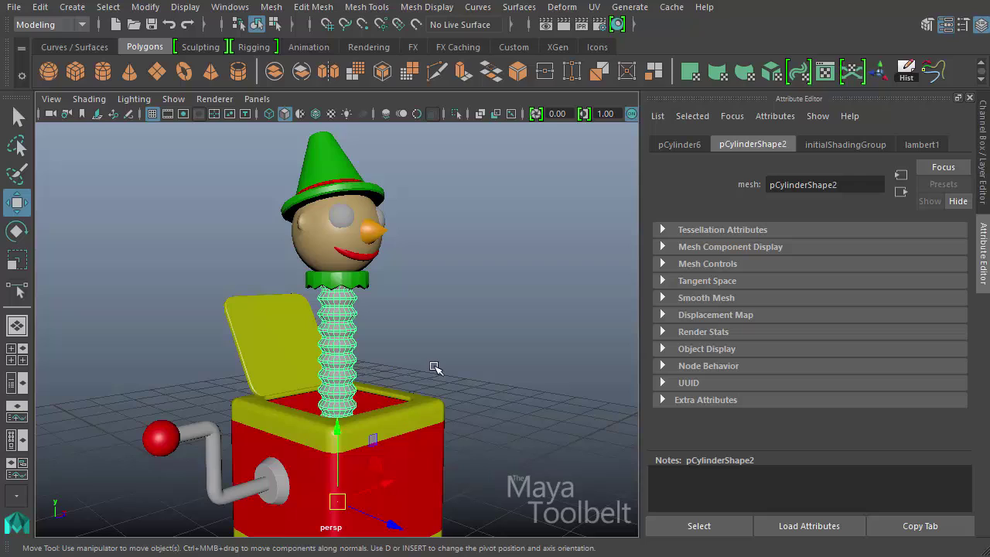
right_click(345, 313)
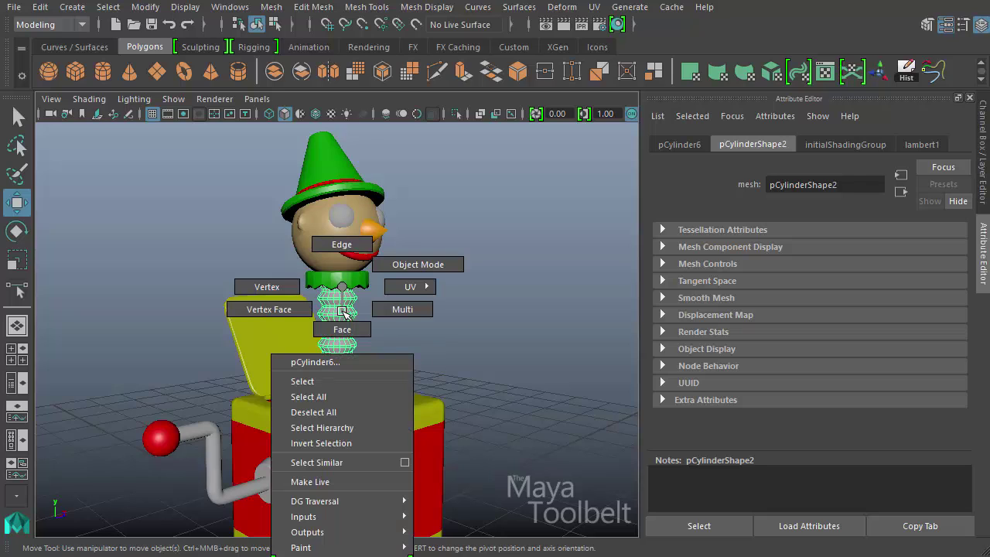
right_drag(341, 310, 338, 289)
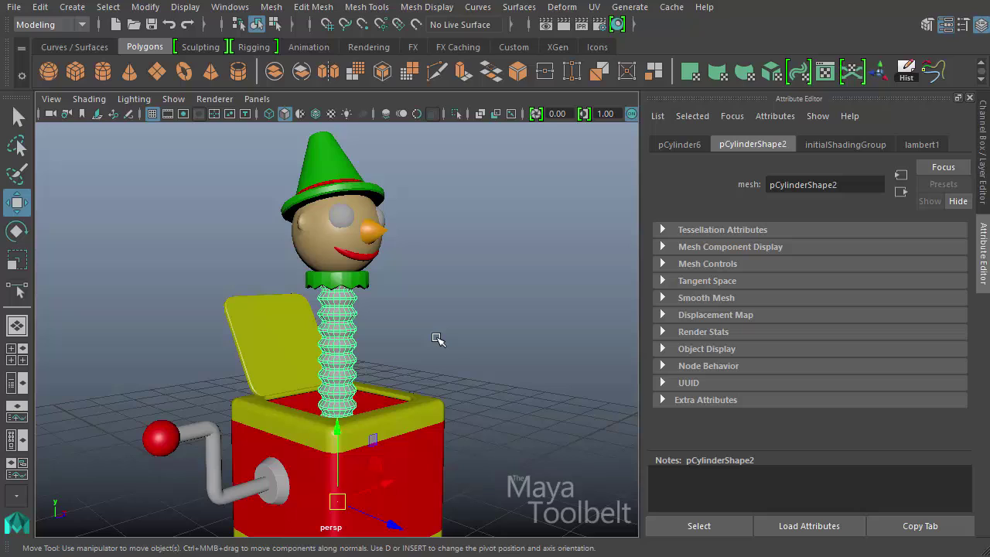
right_click(349, 308)
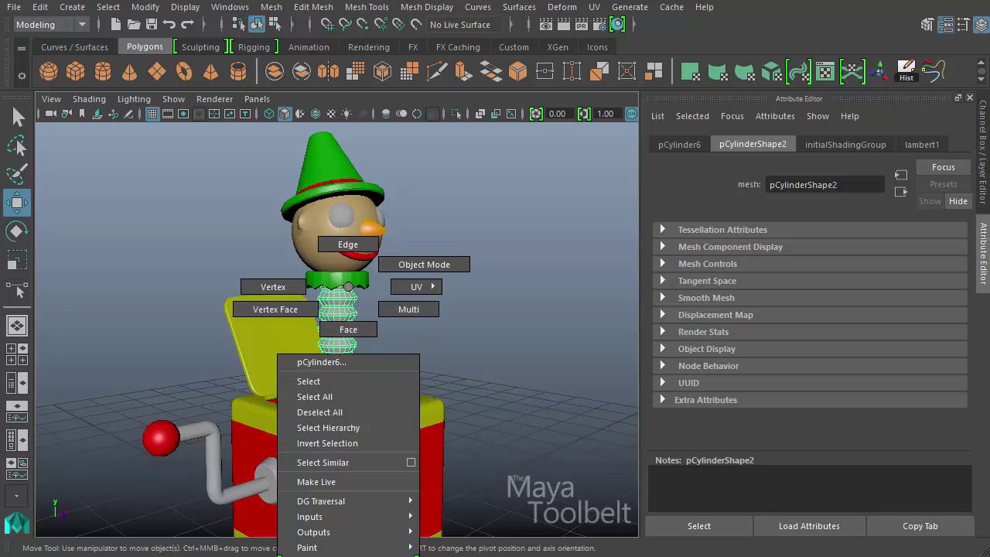
click(325, 556)
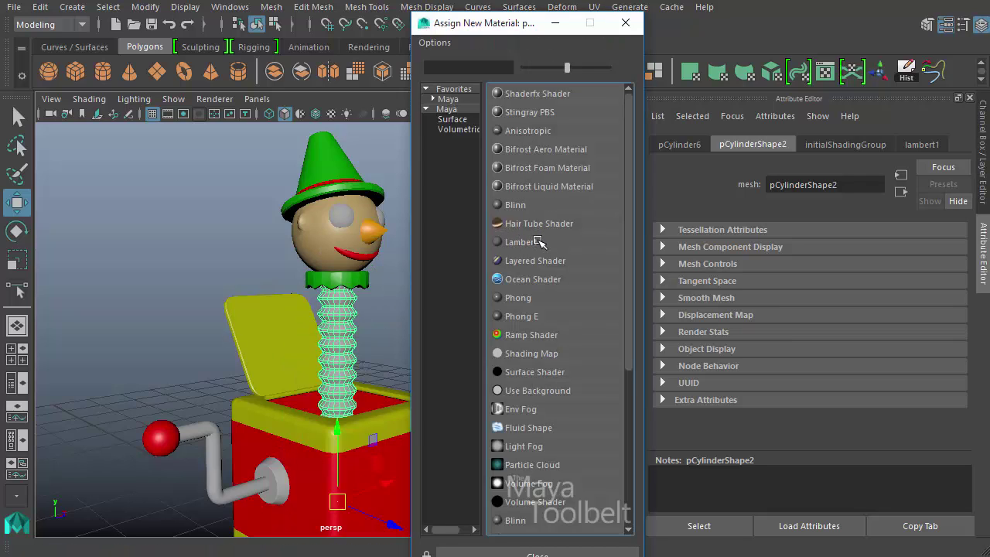
click(537, 245)
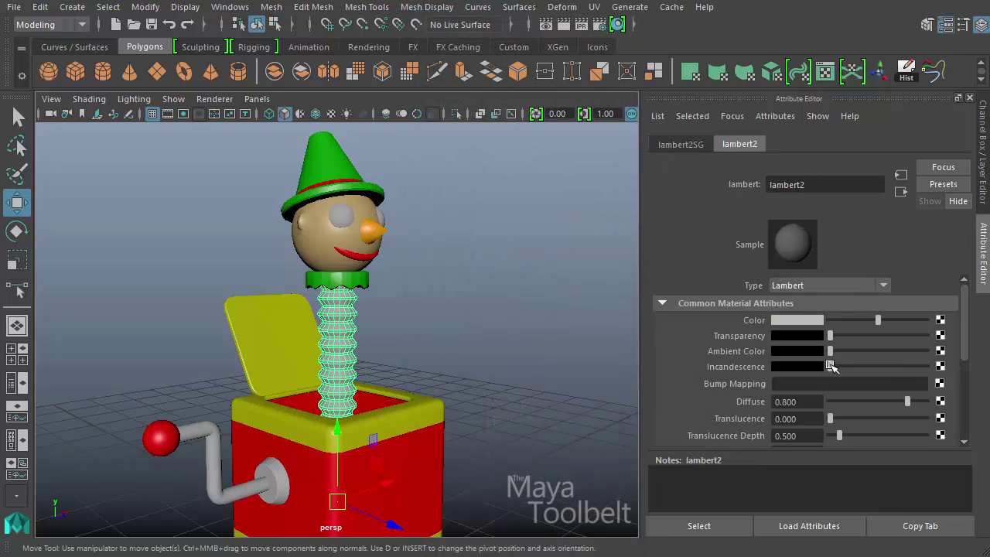
- Set the neck's Lambert color to a muted purple with hue 300, saturation 0.769 and value 0.504, and deselect it
click(797, 322)
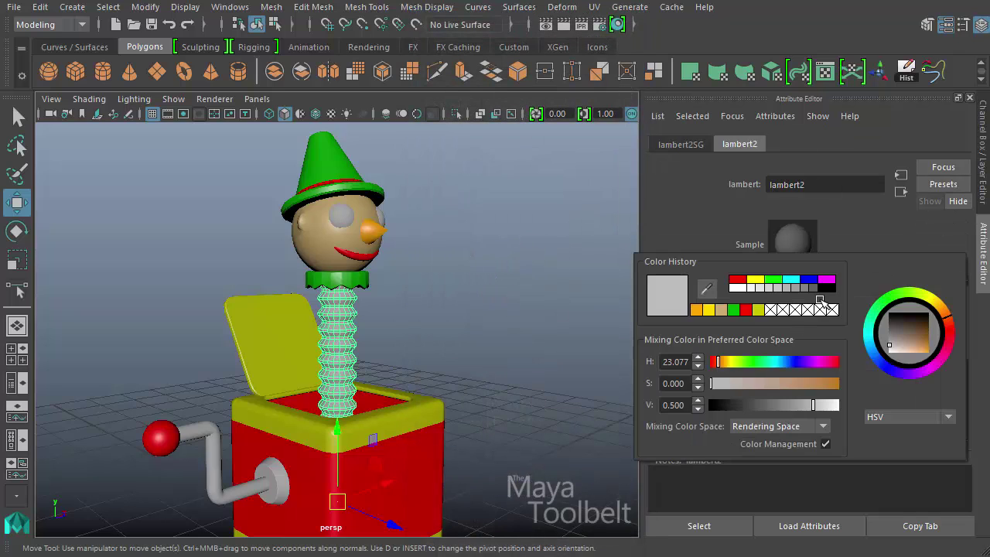
click(826, 280)
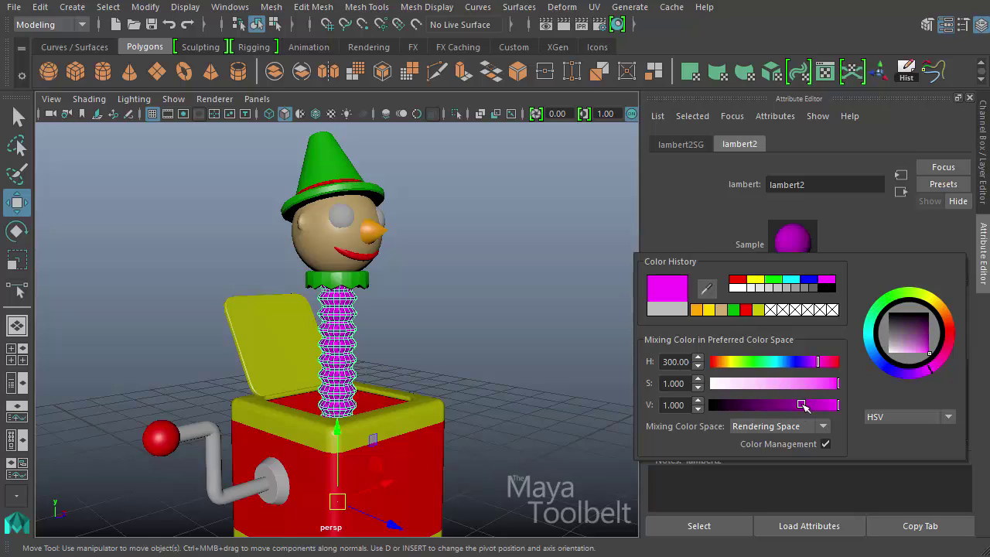
drag(804, 407, 808, 384)
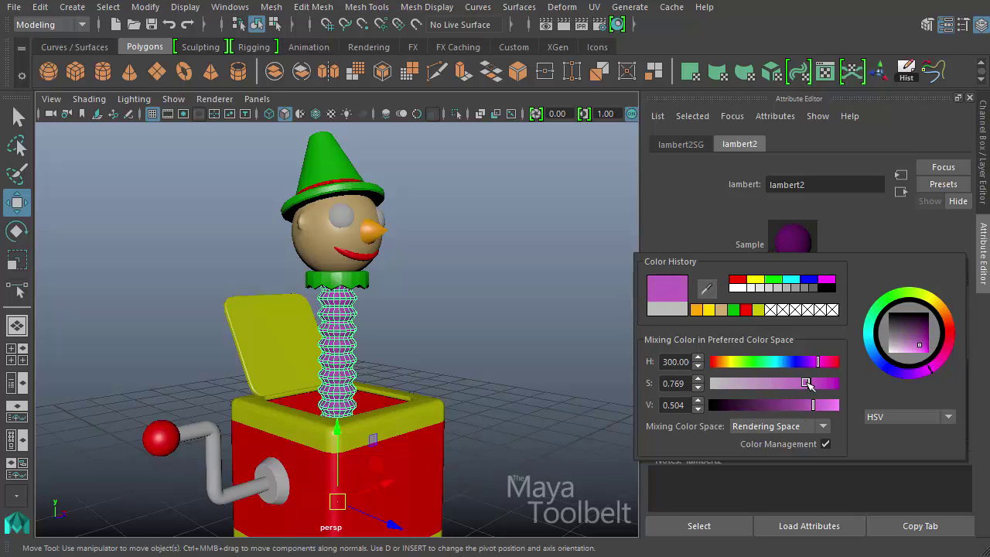
click(572, 379)
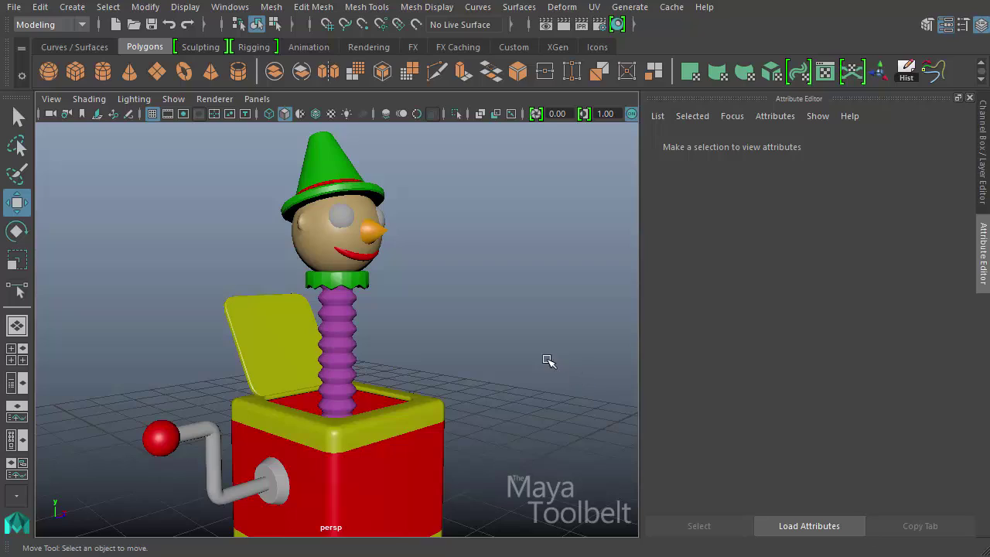
- Select the round disc where the crank meets the box side and assign it a new Blinn material
alt+drag(548, 360, 392, 375)
click(280, 378)
alt+middle_drag(392, 375, 464, 343)
alt+right_drag(464, 343, 435, 364)
mouse_move(451, 348)
alt+mouse_down()
mouse_move(400, 336)
mouse_move(464, 342)
mouse_move(446, 349)
alt+mouse_up()
alt+right_drag(446, 349, 502, 359)
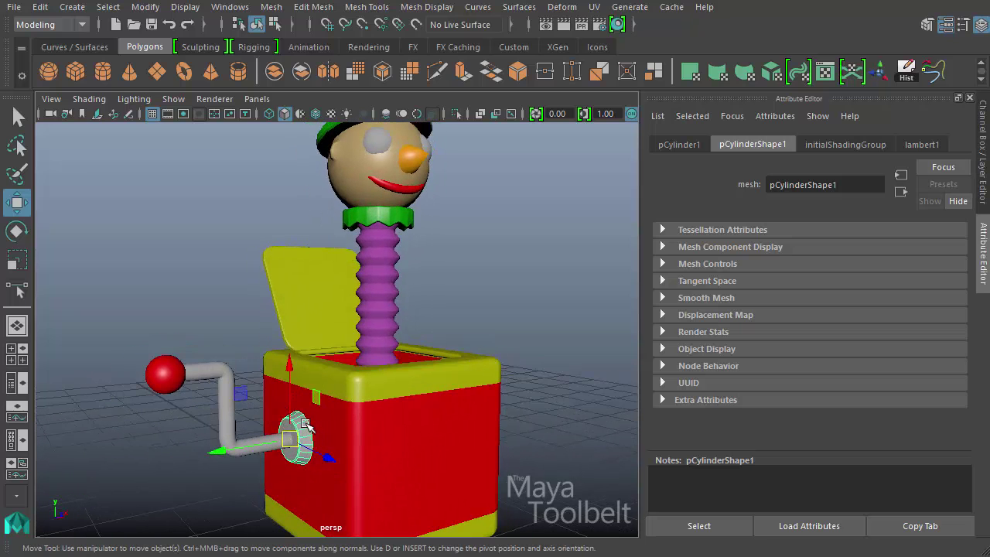
right_drag(306, 424, 309, 551)
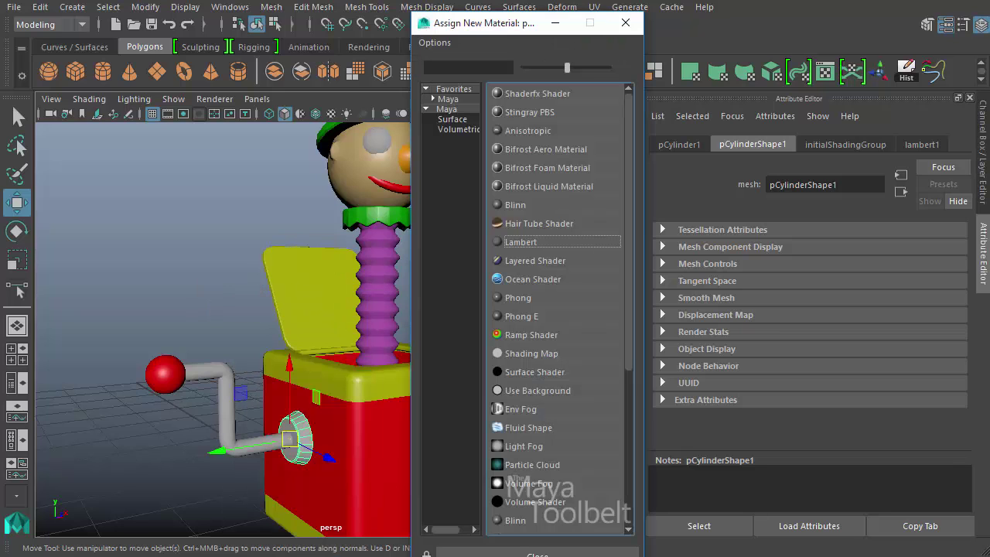
click(520, 205)
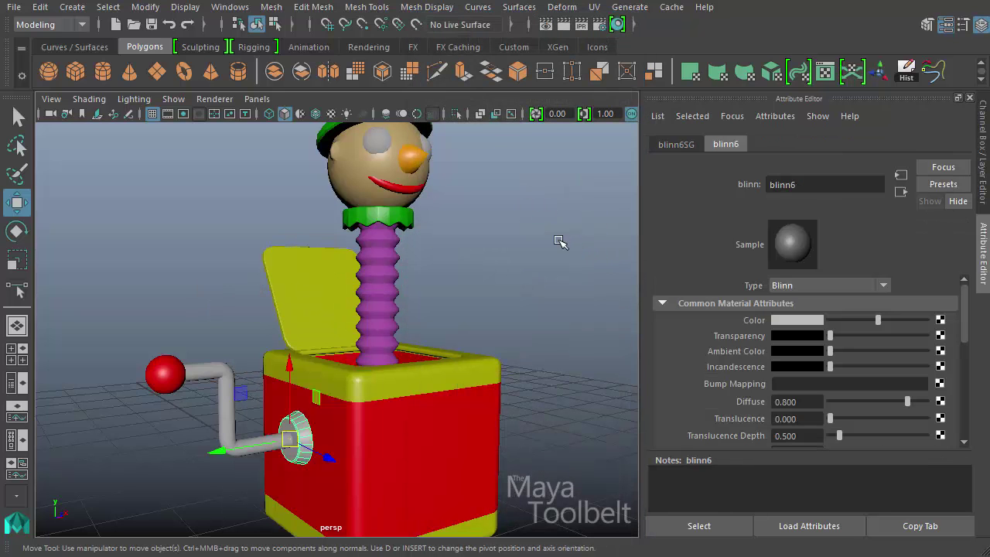
- Set the crank disc's Blinn color to turquoise with hue 180, saturation 0.917 and value 0.515
click(819, 322)
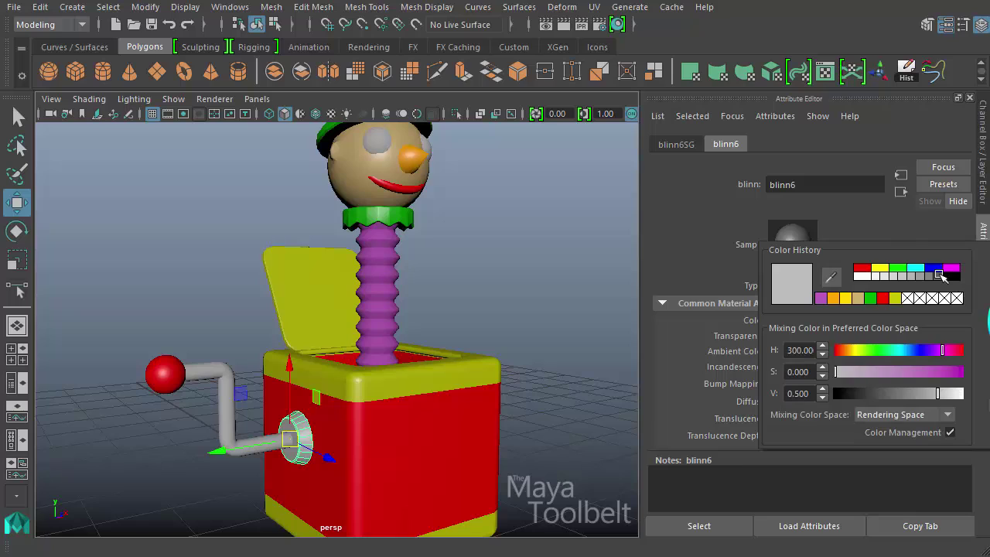
click(915, 269)
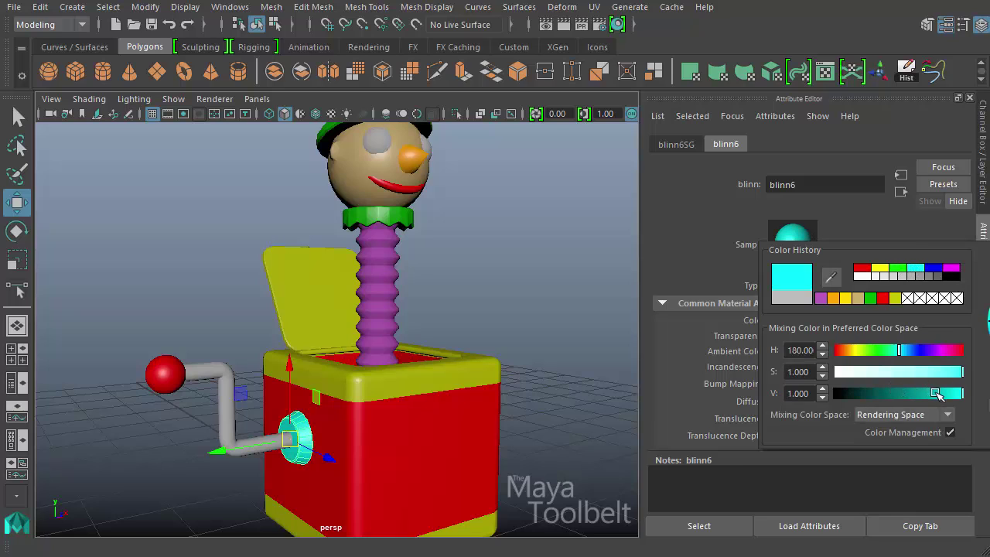
drag(931, 392, 938, 392)
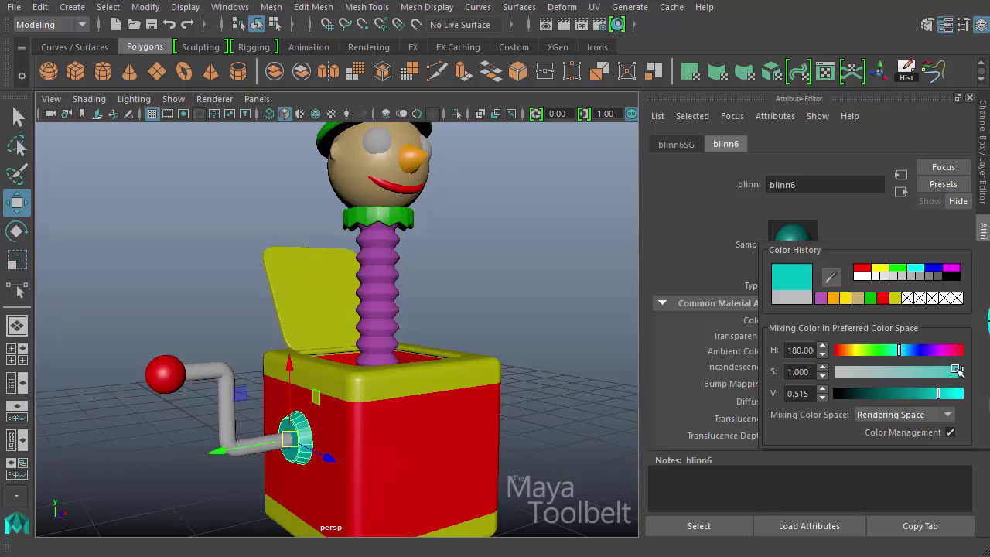
drag(961, 372, 949, 372)
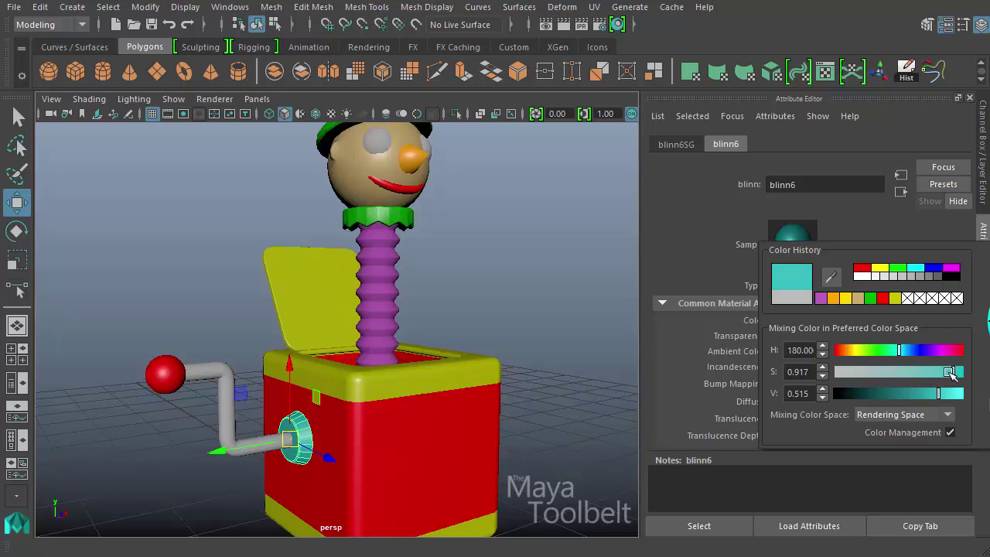
- Assign the disc's existing turquoise material blinn6 to the bent crank arm and deselect it
click(209, 372)
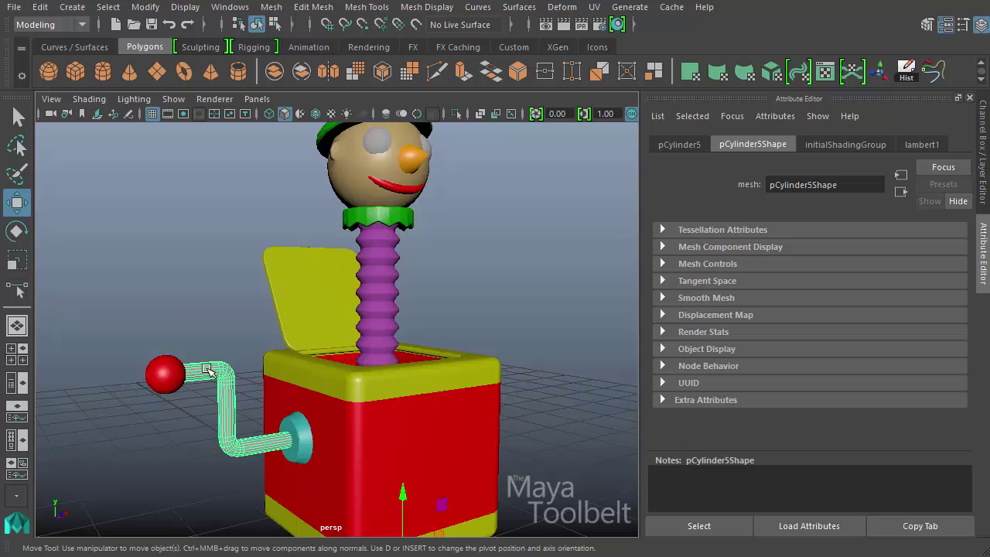
right_click(208, 371)
key(Escape)
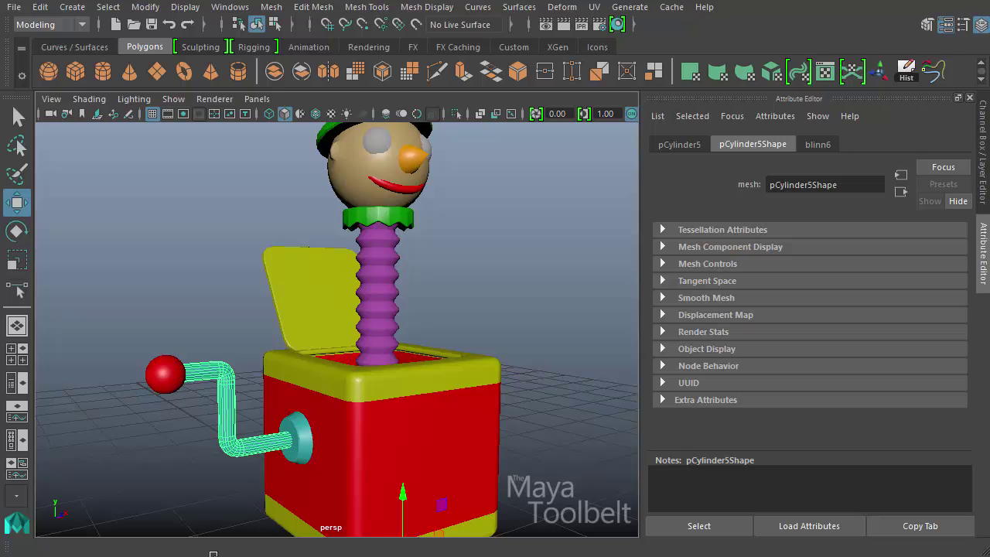
click(172, 478)
- Select the eye on the crank side of the head and assign it a new Blinn material
alt+drag(376, 464, 374, 304)
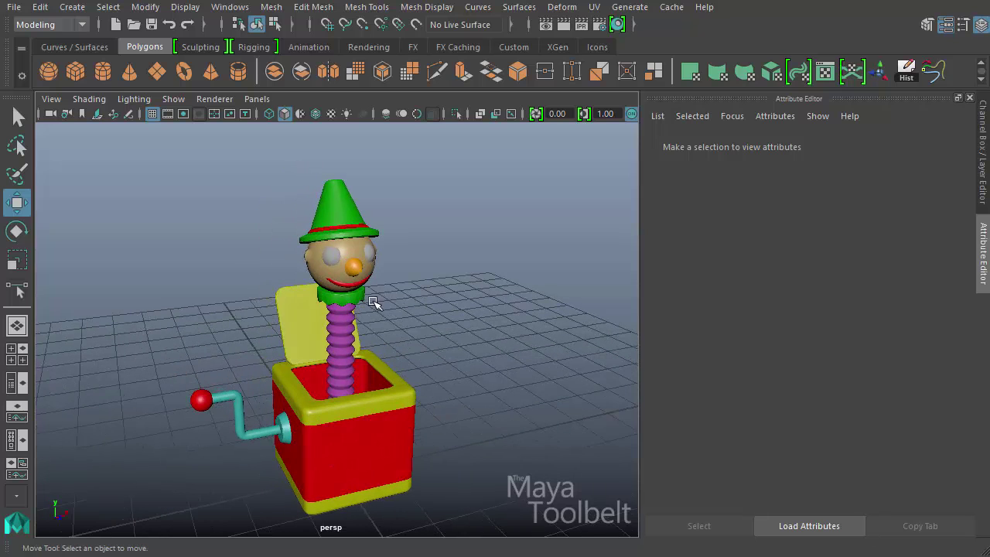
click(320, 254)
key(f)
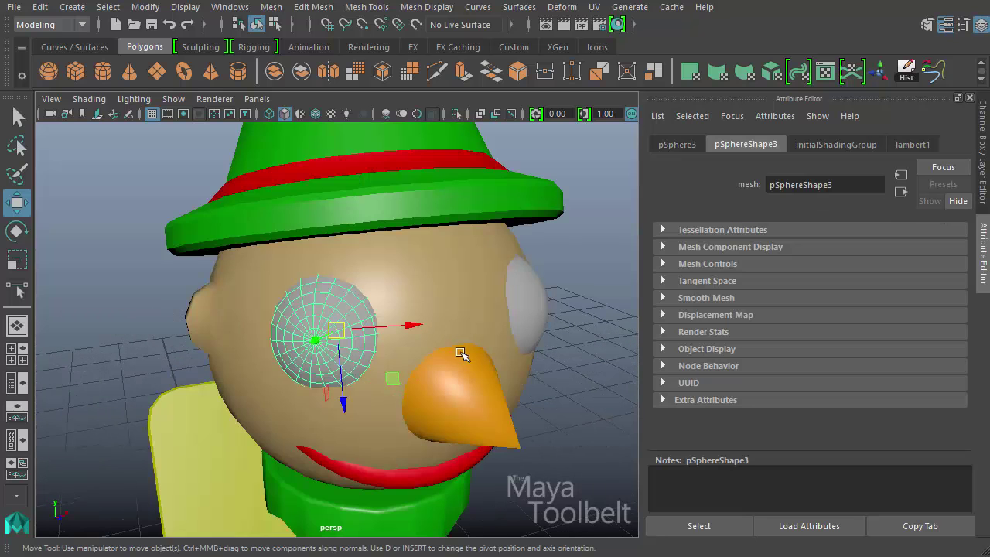
alt+drag(461, 353, 305, 288)
right_click(305, 288)
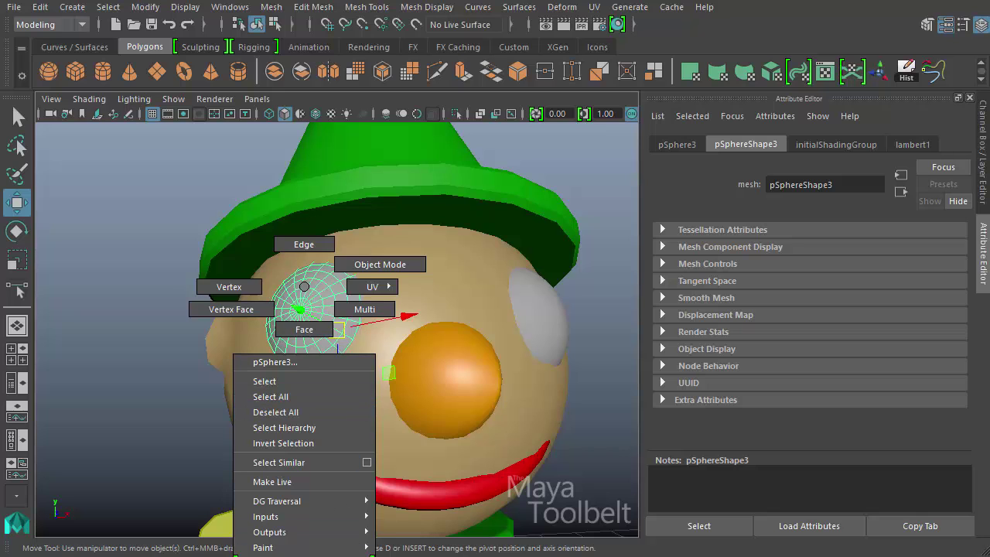
click(278, 553)
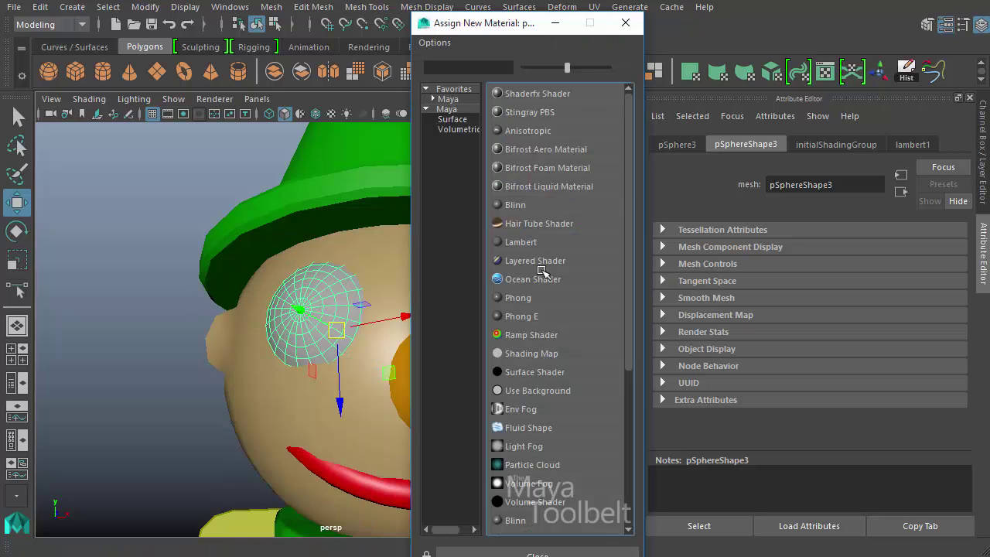
click(533, 205)
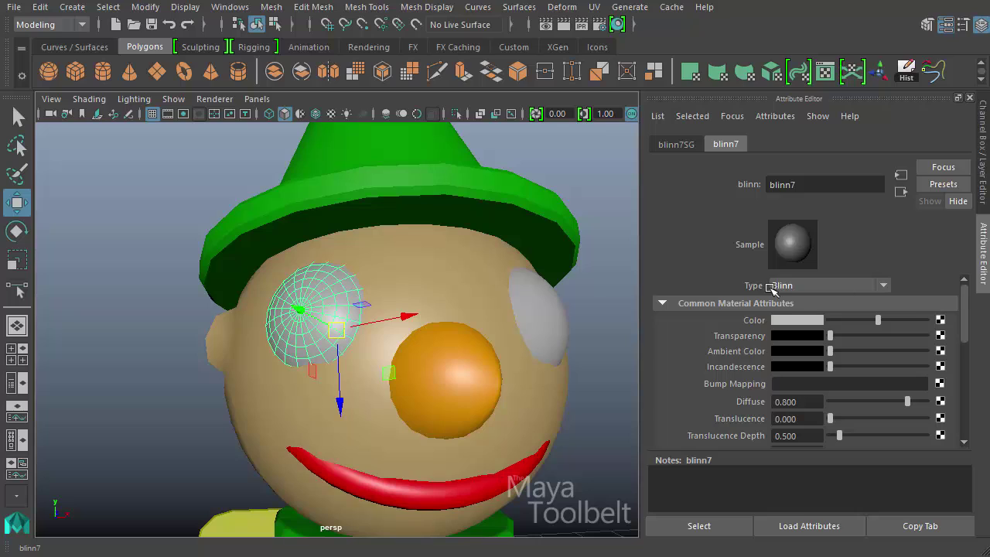
- Map a Ramp texture to the color of the eye's Blinn material
click(941, 319)
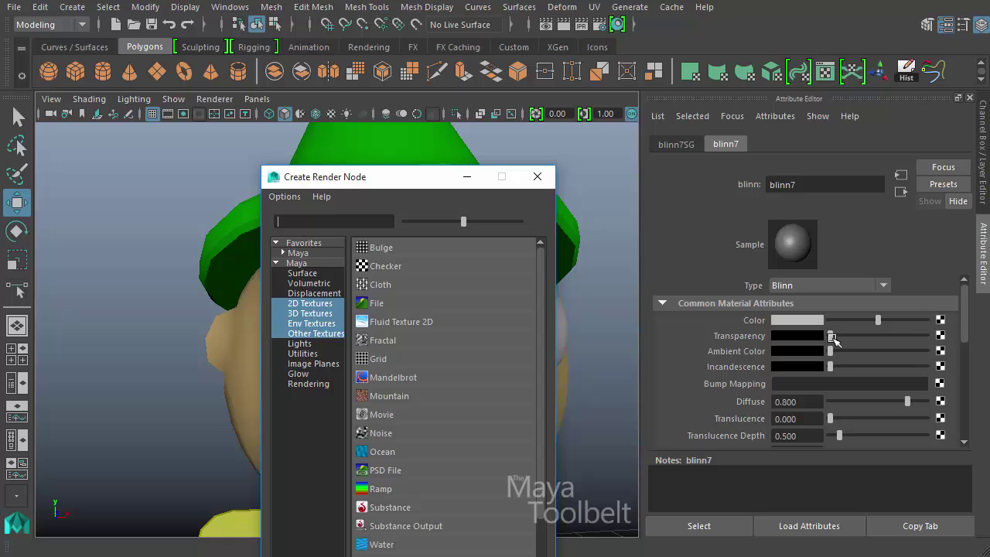
drag(395, 179, 296, 1)
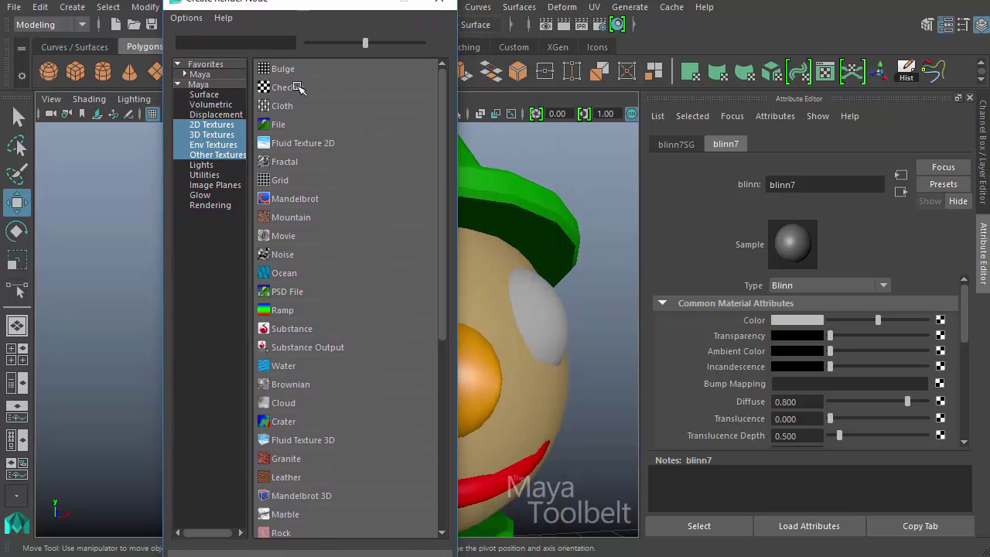
click(284, 310)
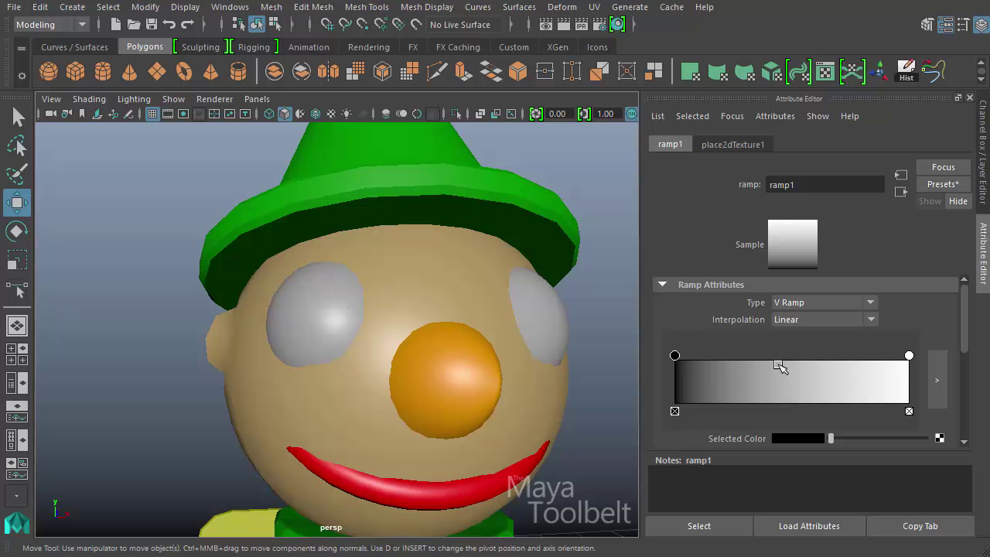
- Turn on textured shading in the viewport, comparing the eye with and without its texture map
alt+drag(482, 337, 521, 354)
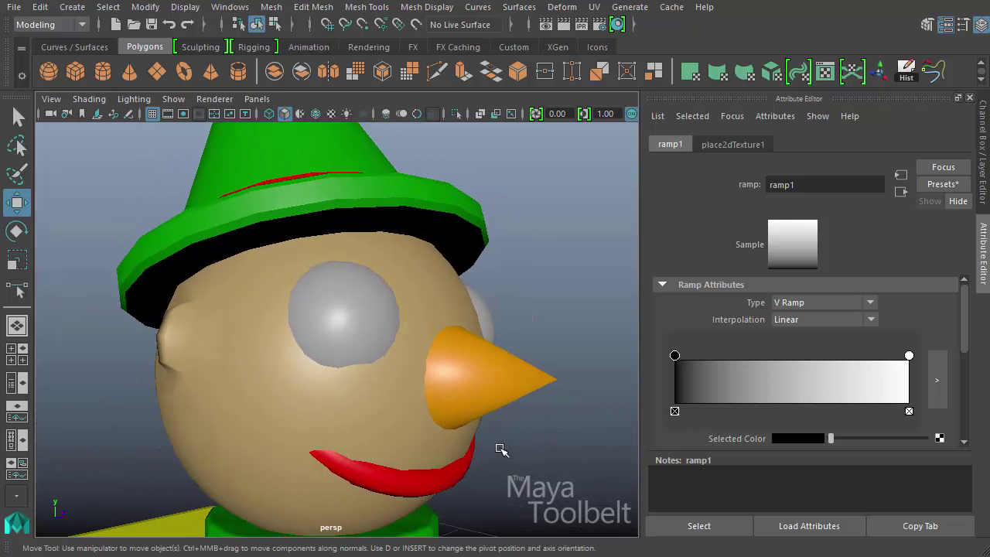
key(6)
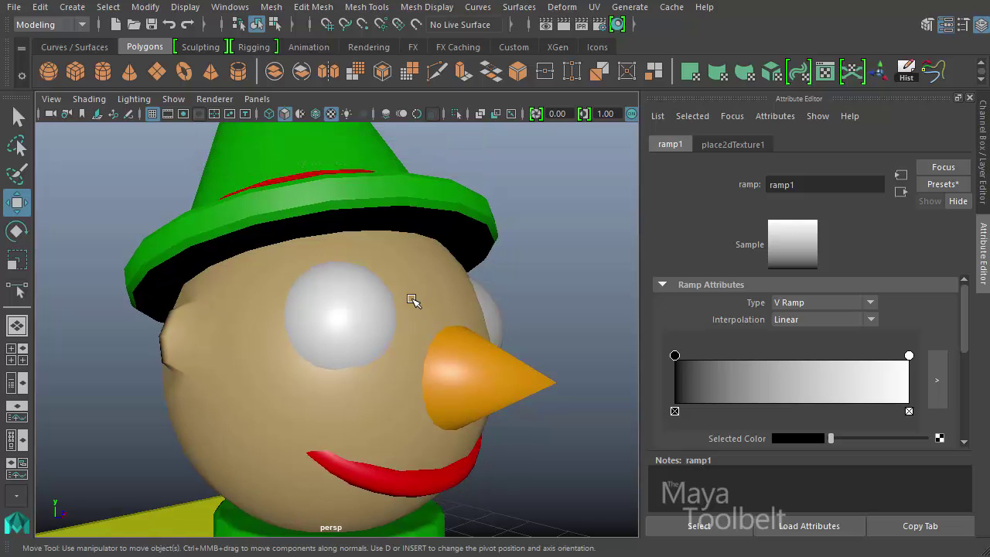
key(5)
key(6)
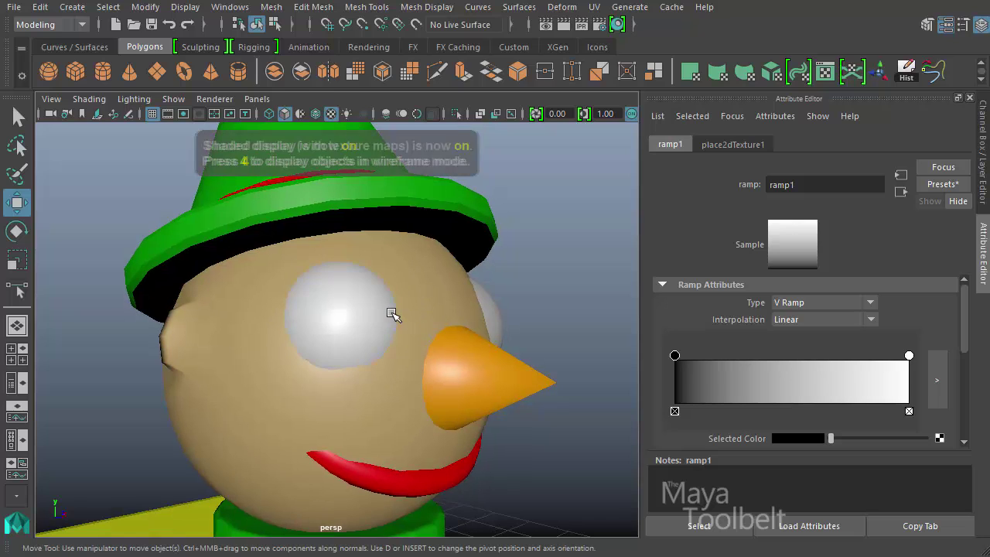
key(5)
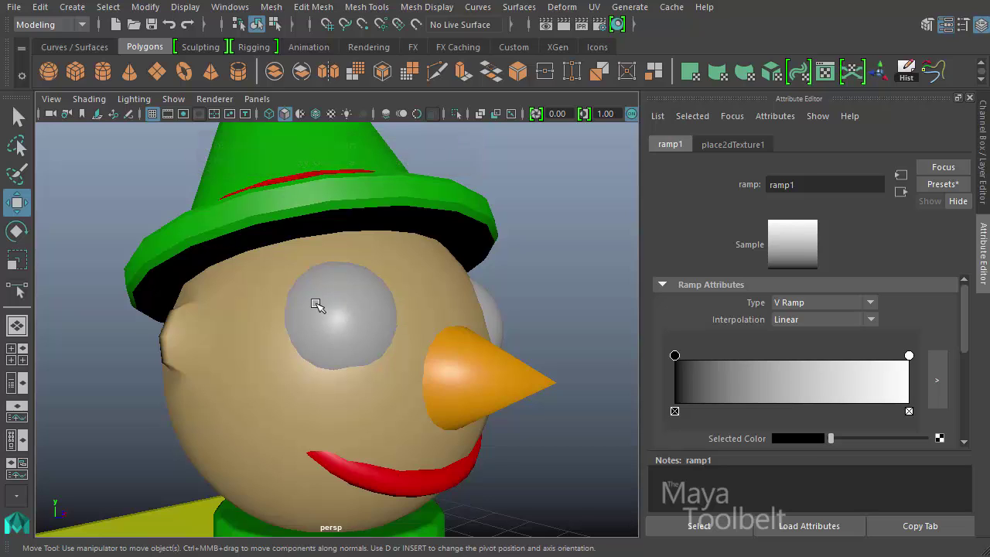
key(6)
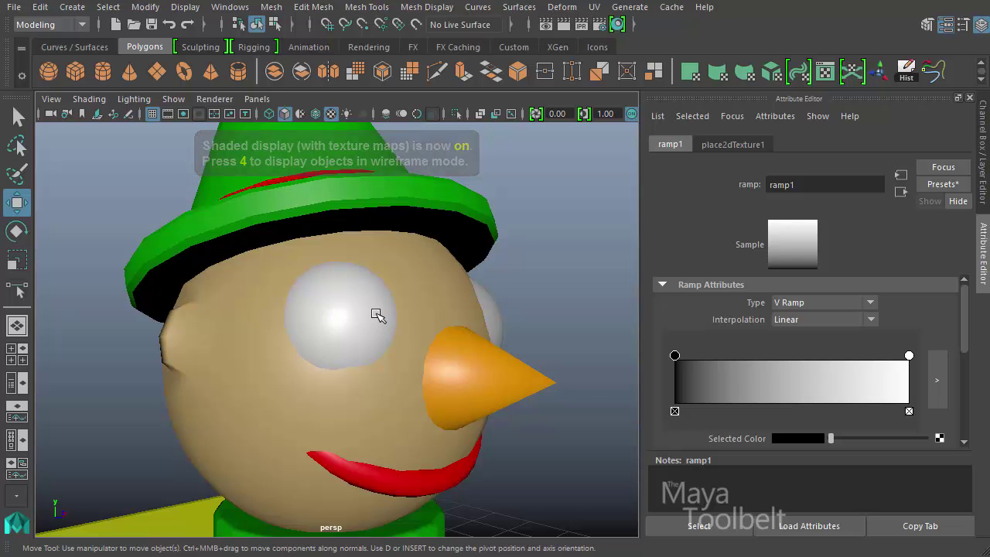
- Rearrange the eye's V Ramp so white fills most of it and black only the far end, with a sharp edge forming a small pupil
mouse_move(371, 306)
alt+mouse_down()
mouse_move(307, 320)
mouse_move(393, 365)
mouse_move(455, 379)
alt+mouse_up()
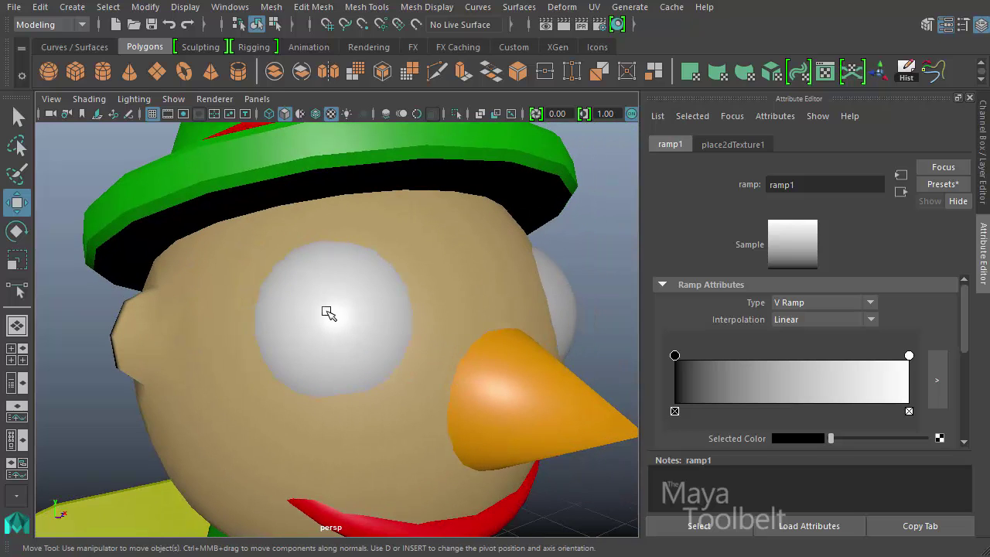
mouse_move(349, 325)
alt+mouse_down()
mouse_move(280, 320)
mouse_move(347, 335)
alt+mouse_up()
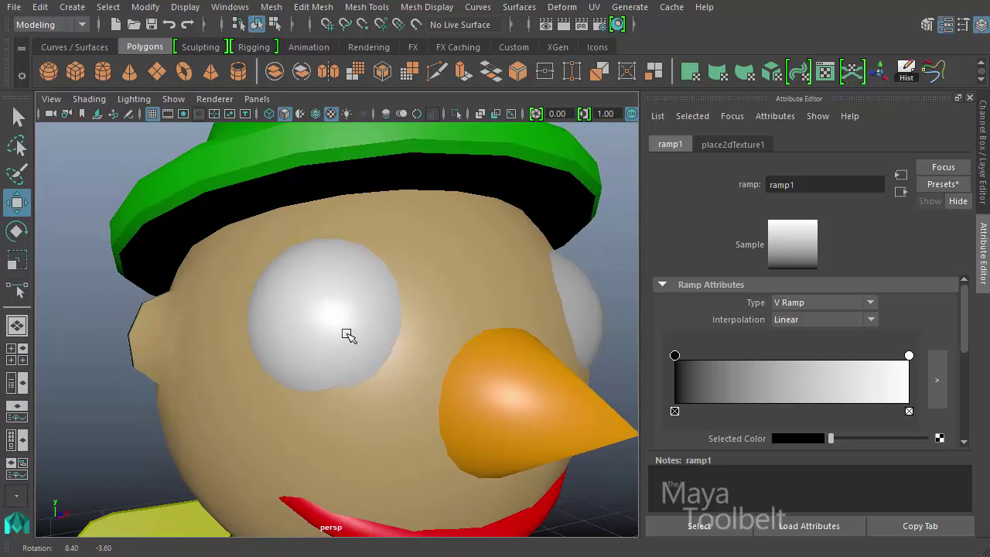
mouse_move(674, 356)
mouse_down()
mouse_move(908, 356)
mouse_move(674, 355)
mouse_up()
mouse_move(870, 355)
mouse_down()
mouse_move(907, 355)
mouse_move(886, 357)
mouse_up()
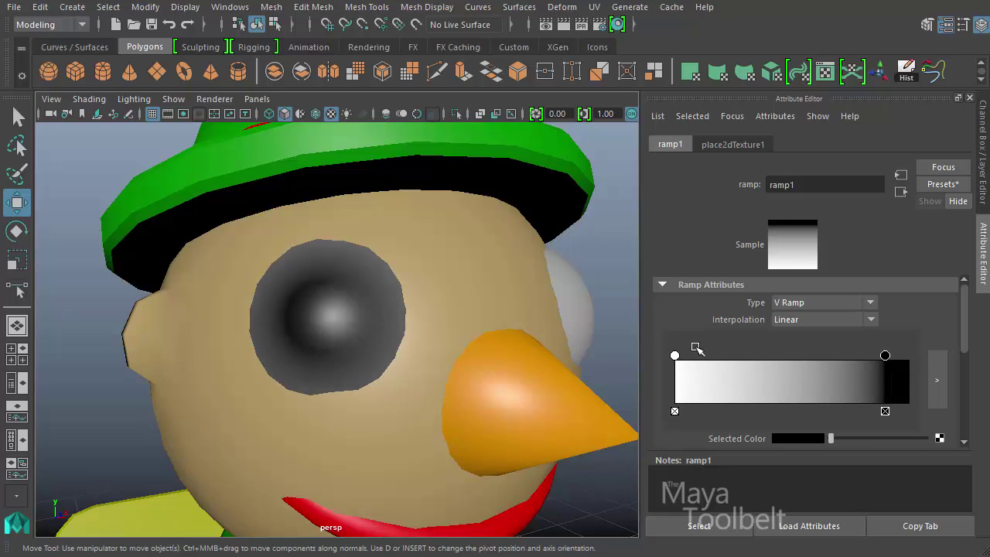
mouse_move(676, 356)
mouse_down()
mouse_move(875, 366)
mouse_move(892, 354)
mouse_up()
- Rotate the textured eye on the crank side so that its black pupil faces forward
alt+drag(452, 359, 358, 337)
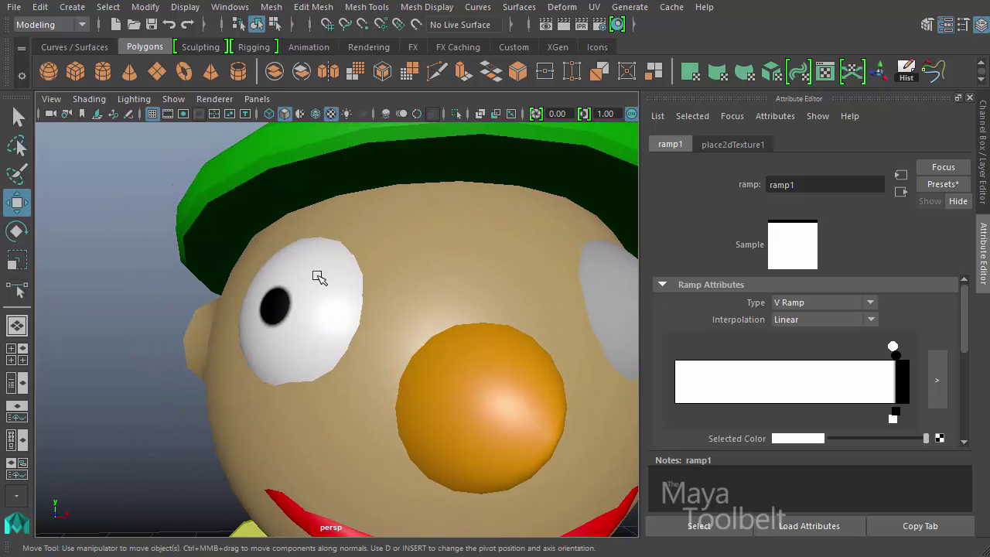
click(315, 344)
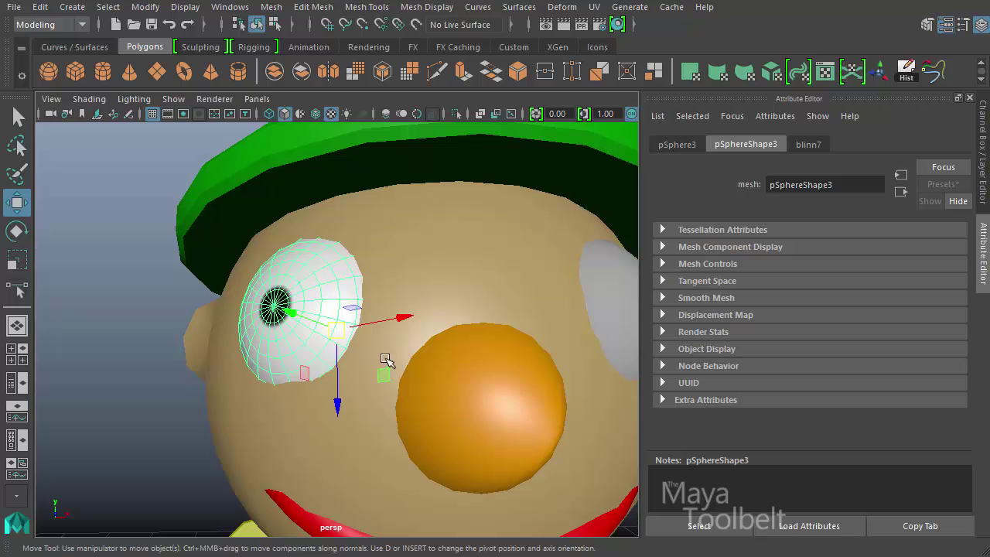
key(e)
drag(335, 338, 361, 364)
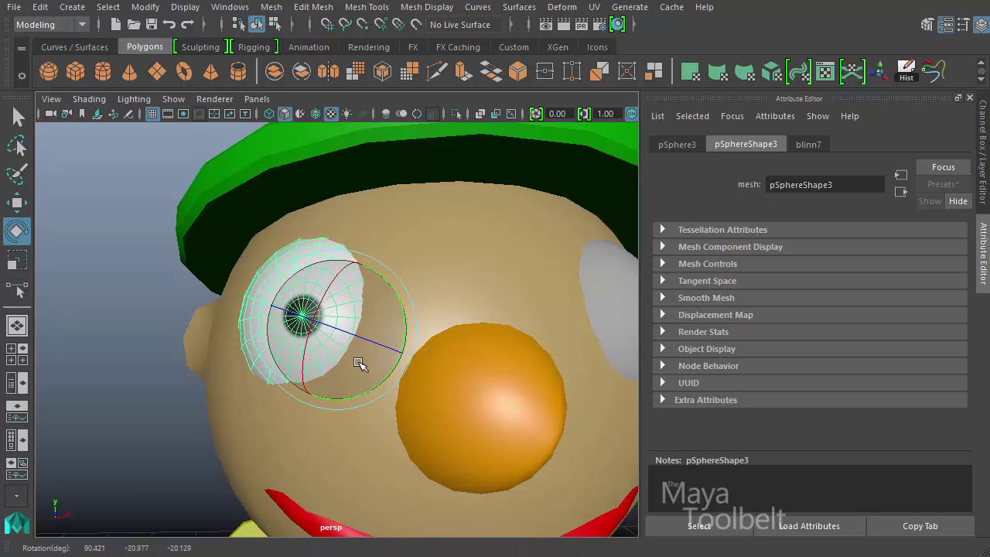
alt+drag(435, 400, 415, 400)
alt+right_drag(415, 400, 303, 397)
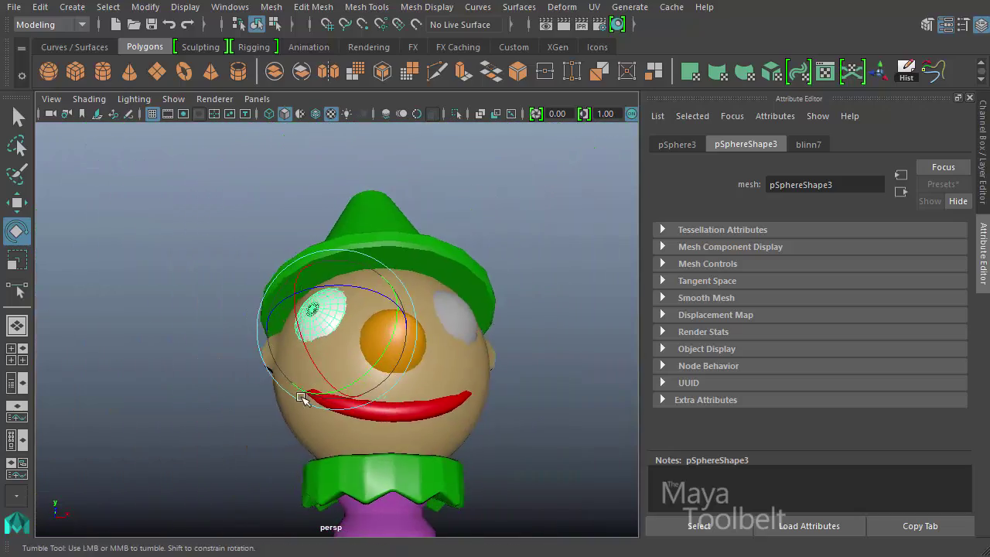
alt+drag(303, 398, 327, 420)
alt+right_drag(327, 420, 392, 445)
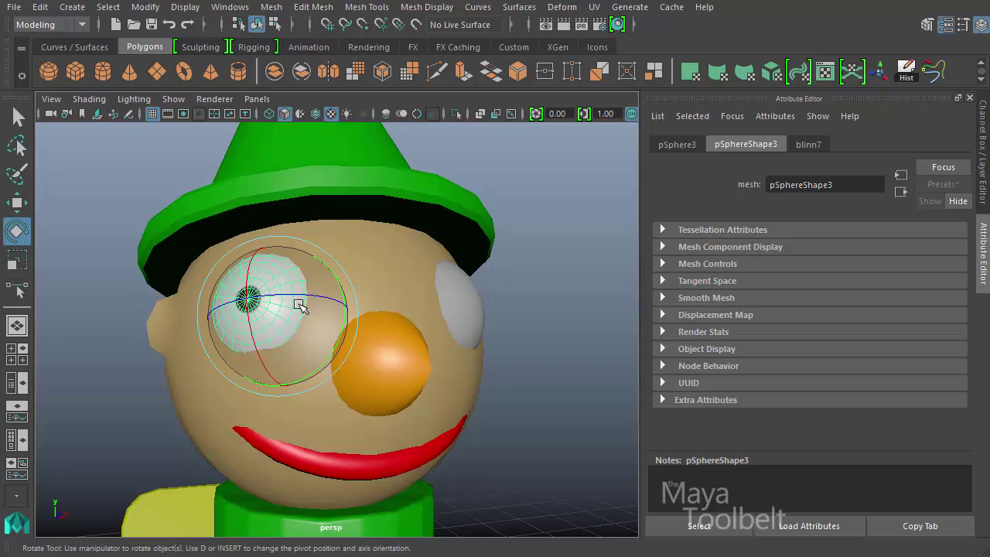
drag(300, 305, 319, 315)
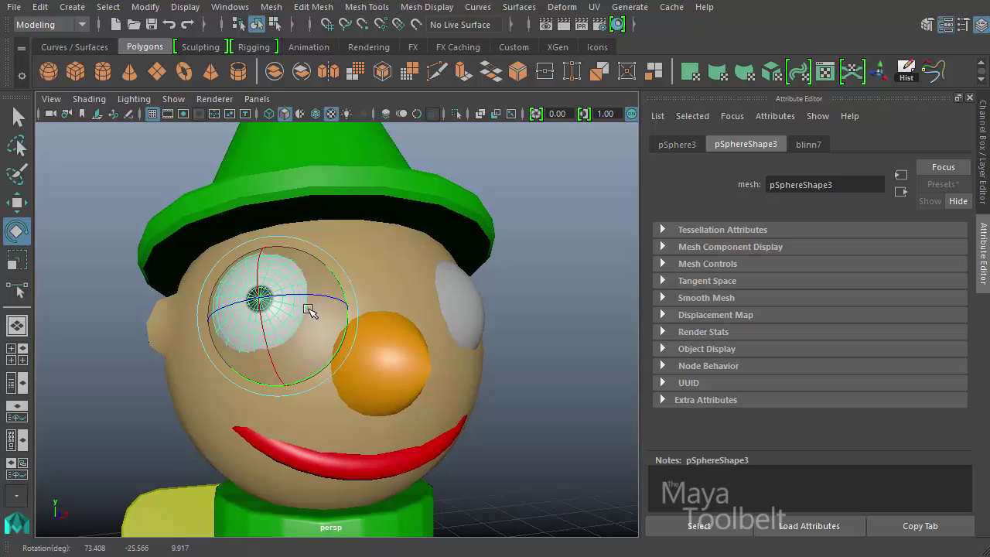
alt+drag(350, 356, 328, 227)
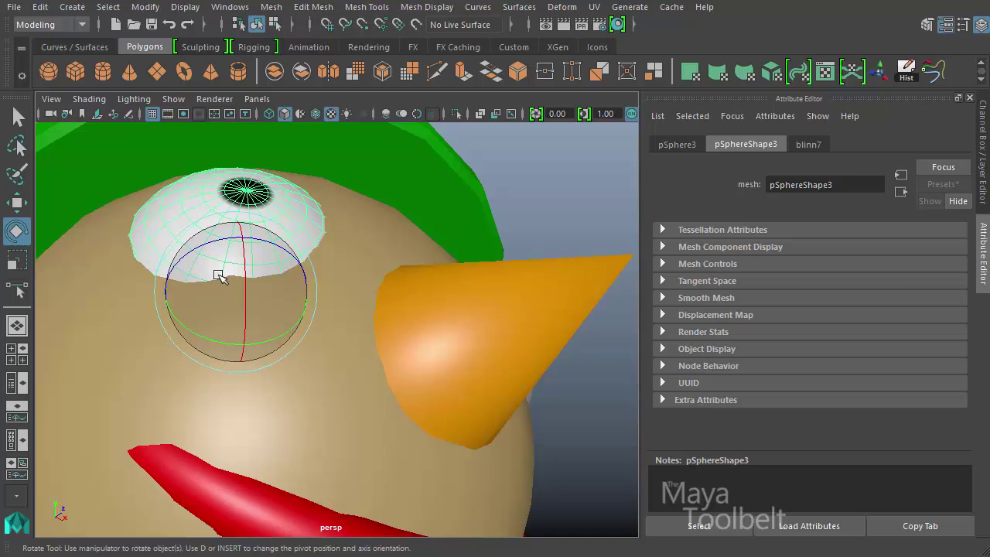
drag(221, 274, 268, 217)
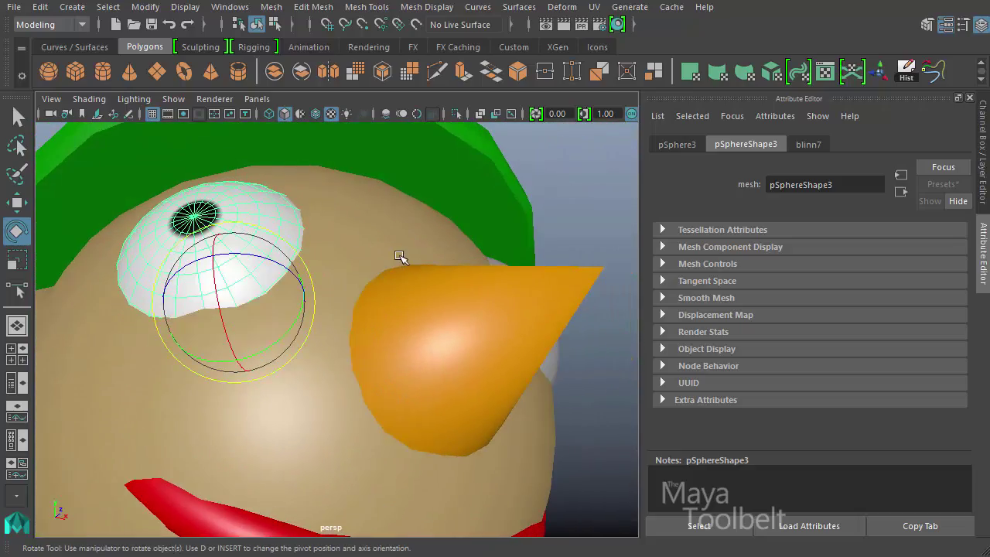
- Assign the first eye's material blinn7 to the other, still grey eye and deselect it
alt+drag(399, 259, 411, 302)
alt+drag(495, 312, 482, 283)
click(508, 276)
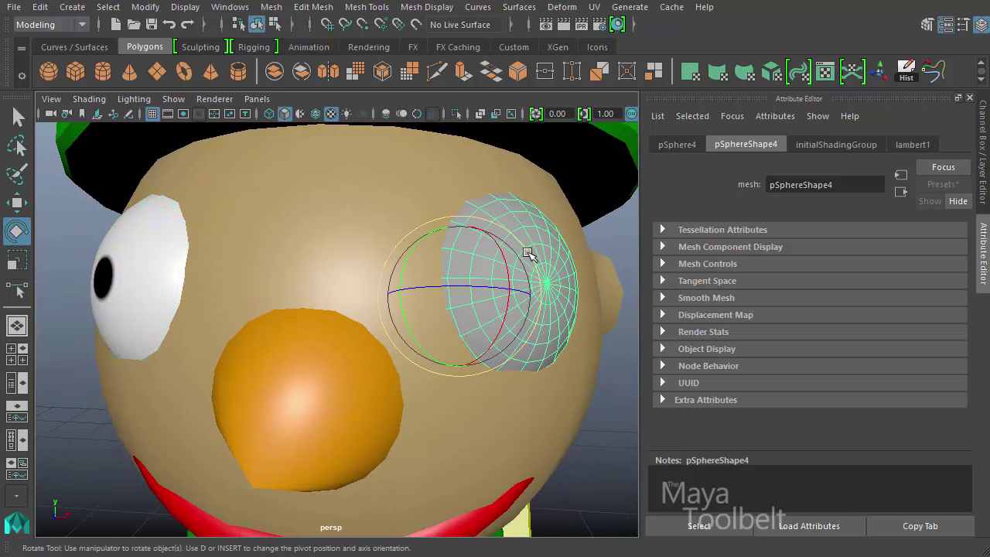
key(q)
right_drag(529, 242, 561, 553)
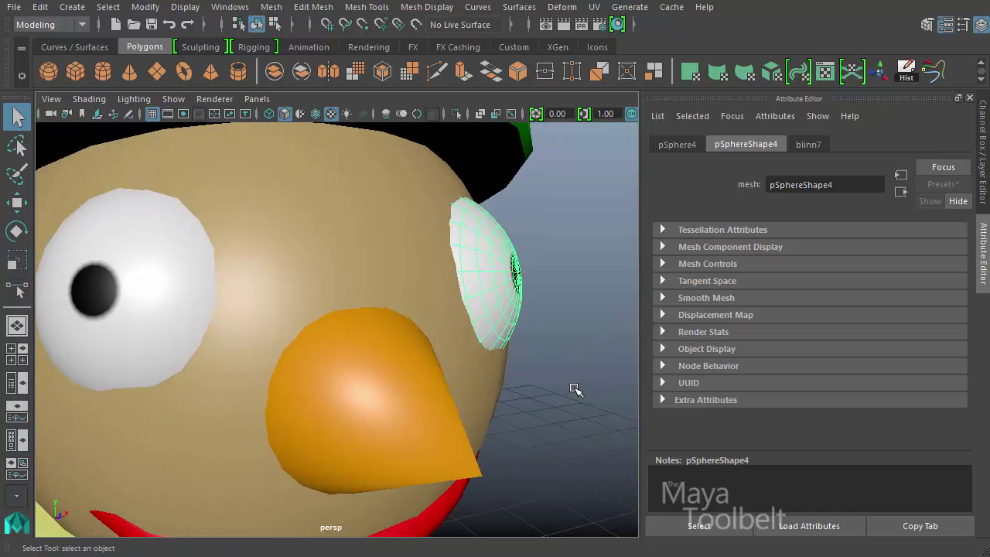
click(570, 383)
- Inspect the whole colored jack-in-the-box from several angles
alt+right_drag(570, 372, 324, 306)
alt+drag(324, 306, 416, 332)
alt+right_drag(415, 332, 84, 225)
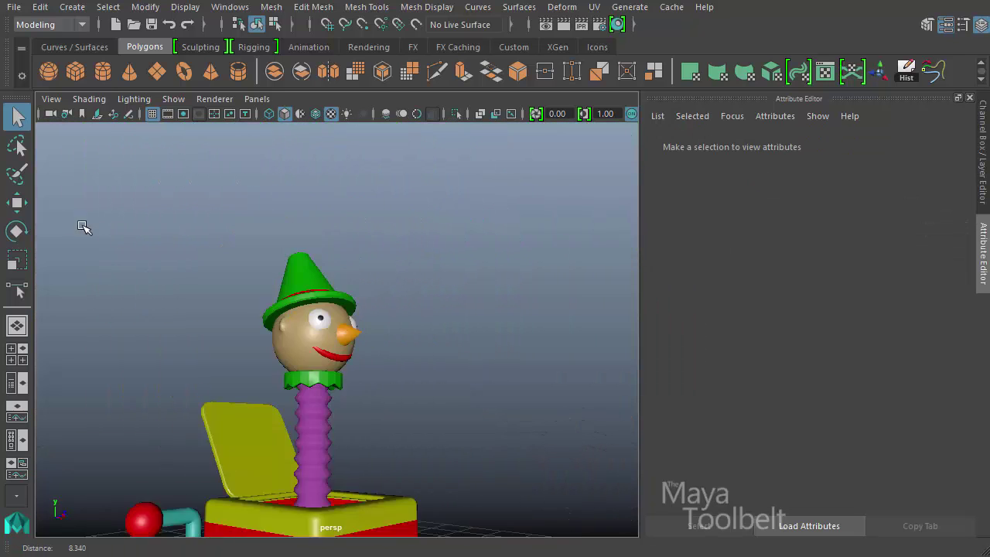
alt+drag(84, 225, 231, 276)
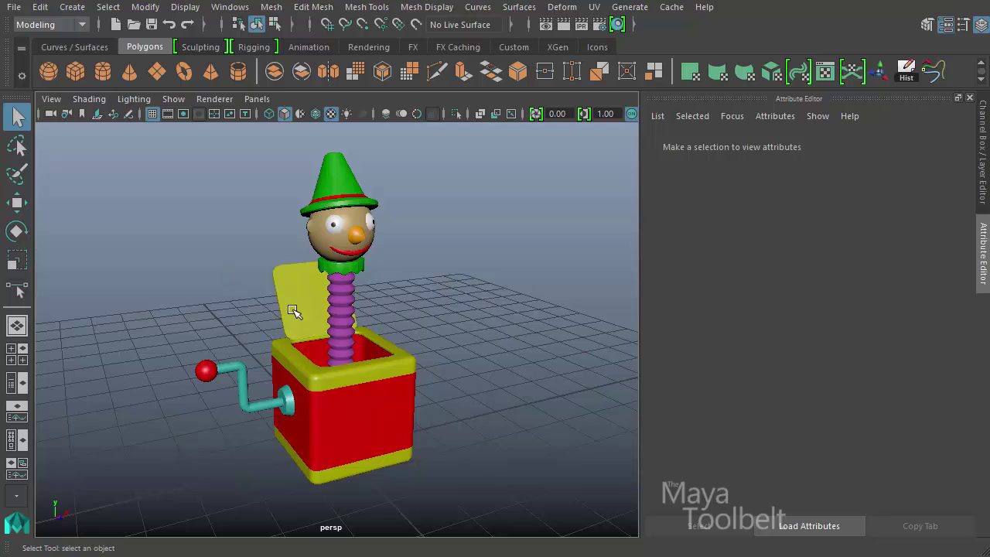
alt+drag(292, 311, 255, 347)
alt+drag(203, 328, 235, 305)
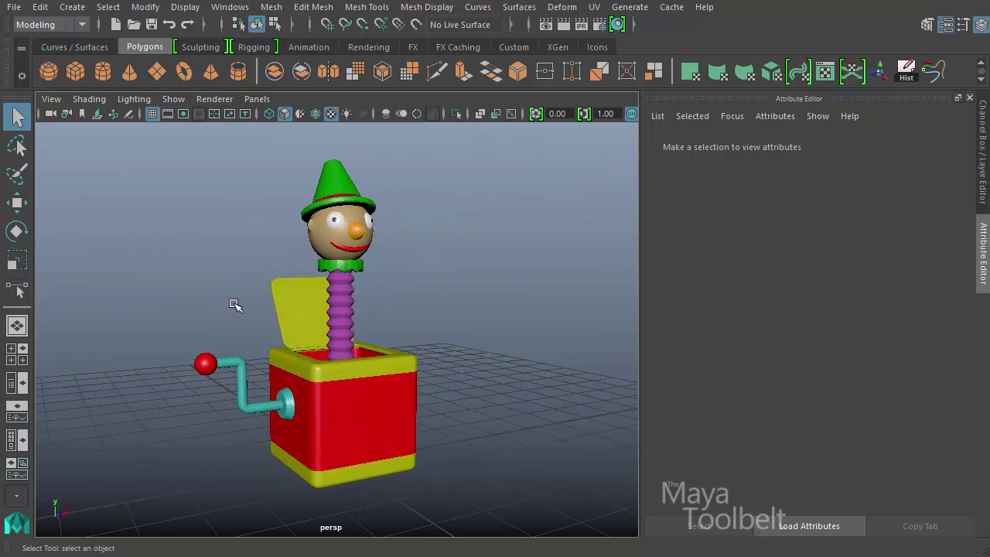